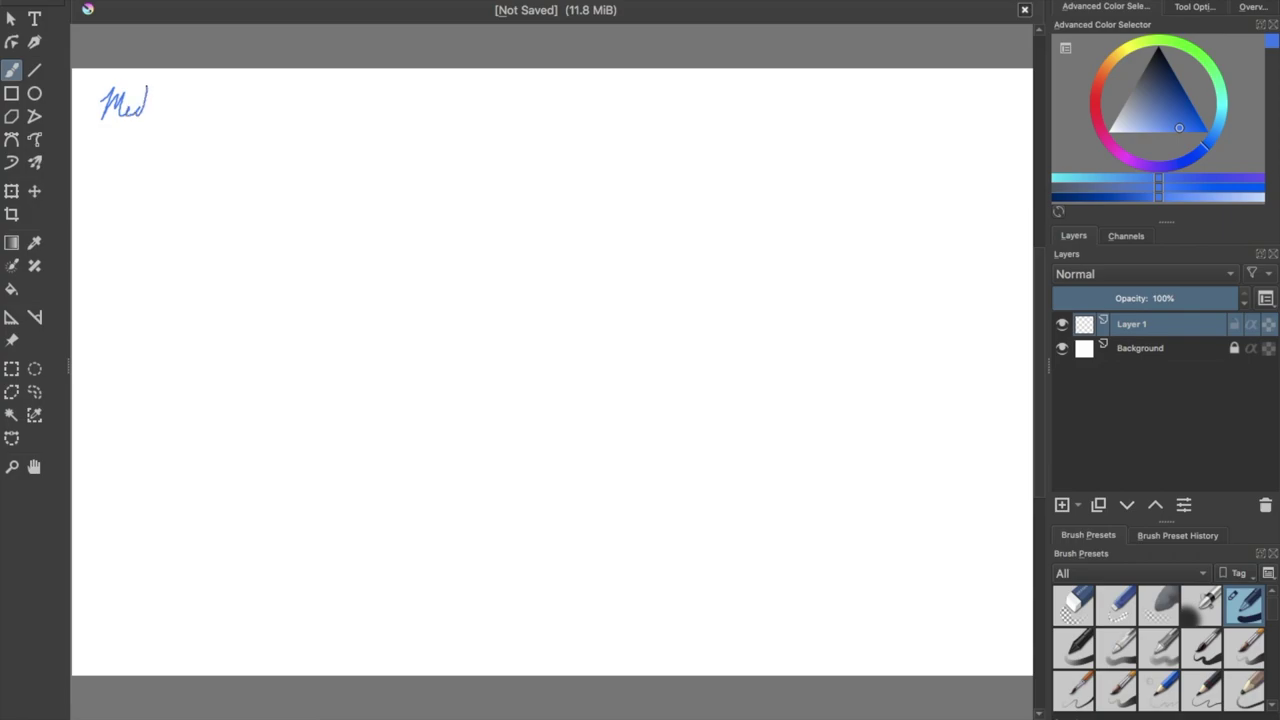
# Handwrite the blue heading "Medievalesque" with a flourish underline and the dates "1350 - 1402" below it.
pyautogui.moveTo(180, 100); pyautogui.dragTo(198, 110)
pyautogui.moveTo(259, 105); pyautogui.dragTo(265, 101)
pyautogui.click(156, 96)
pyautogui.moveTo(126, 133); pyautogui.dragTo(197, 131)
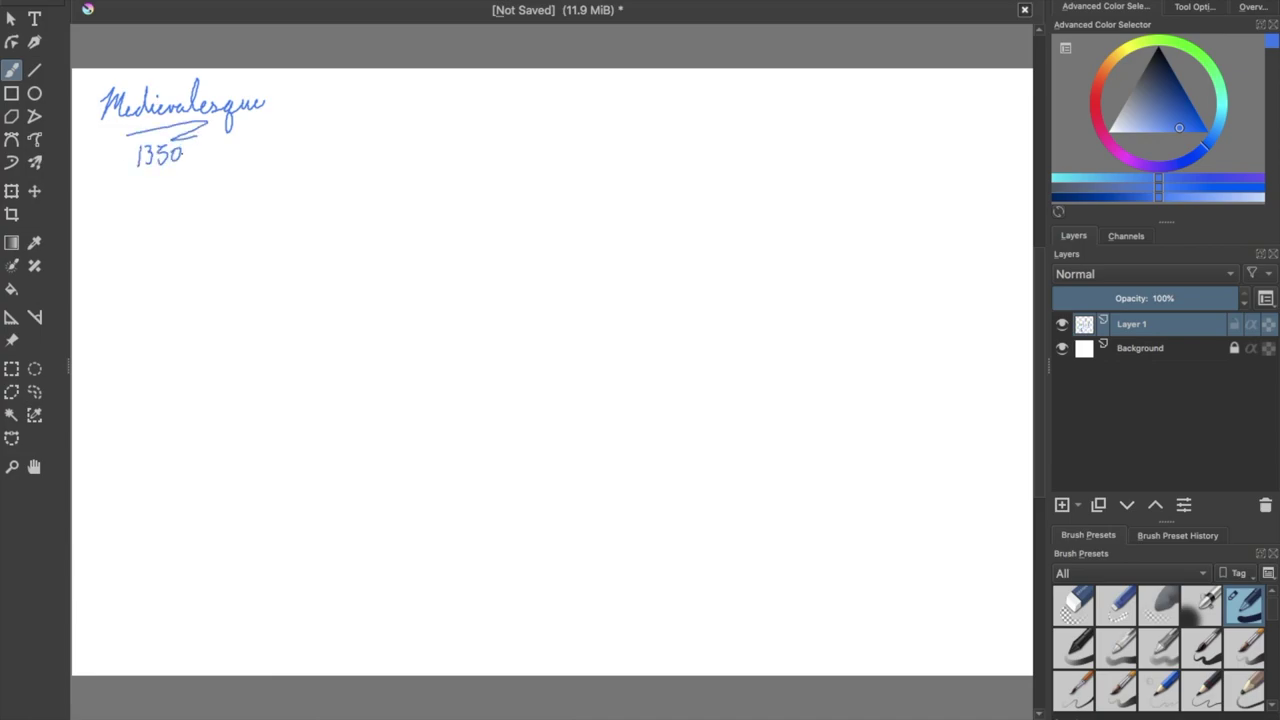
pyautogui.moveTo(215, 144); pyautogui.dragTo(217, 152)
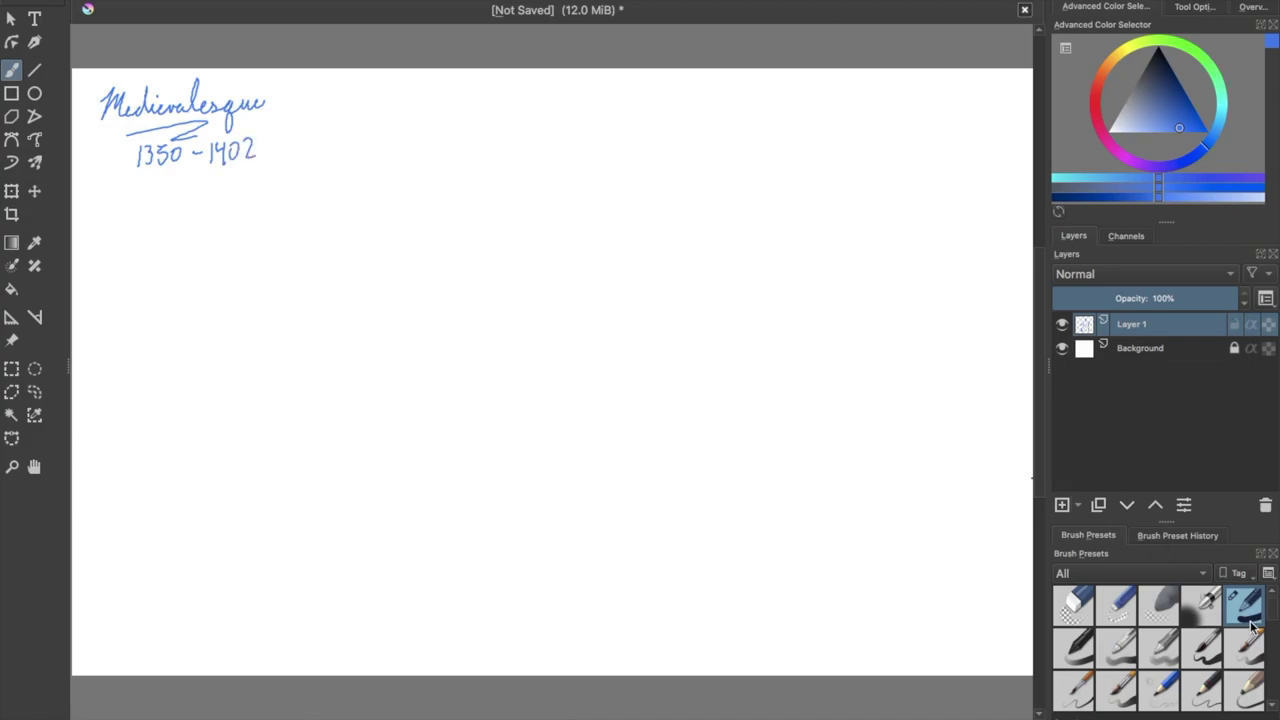
# Add a new paint layer and place it beneath the handwriting layer.
pyautogui.click(1159, 50)
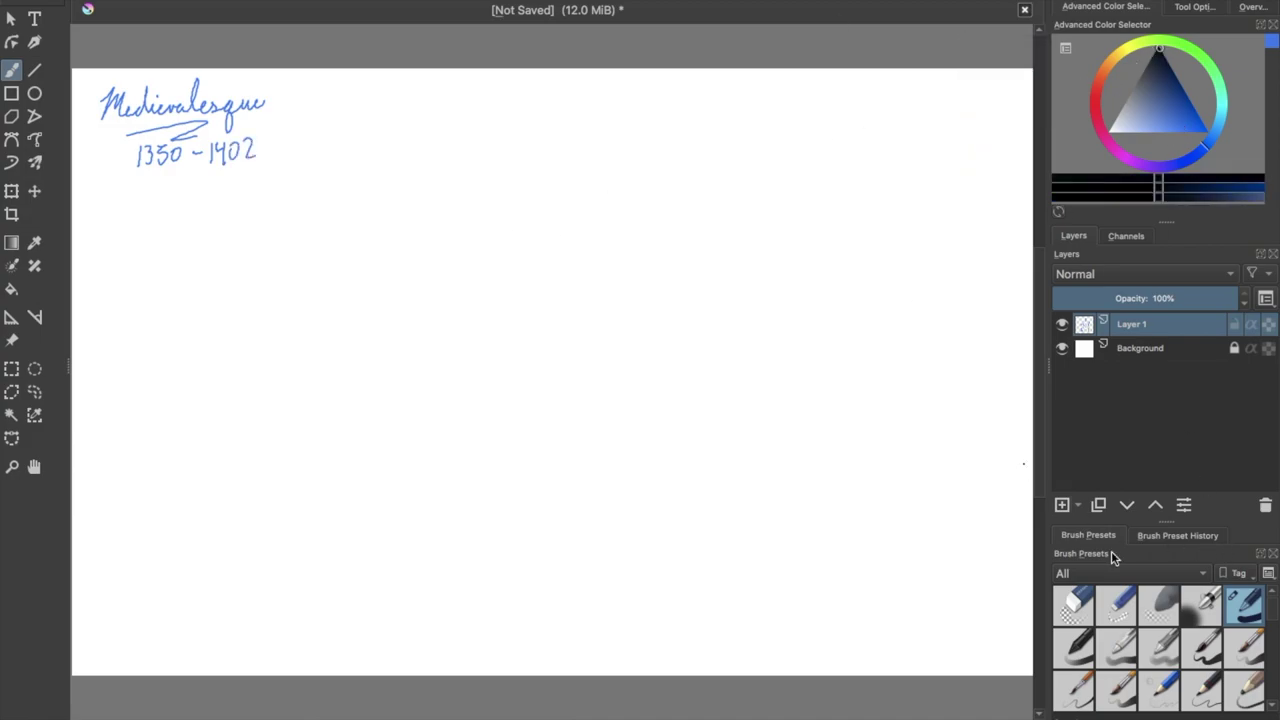
pyautogui.click(1064, 505)
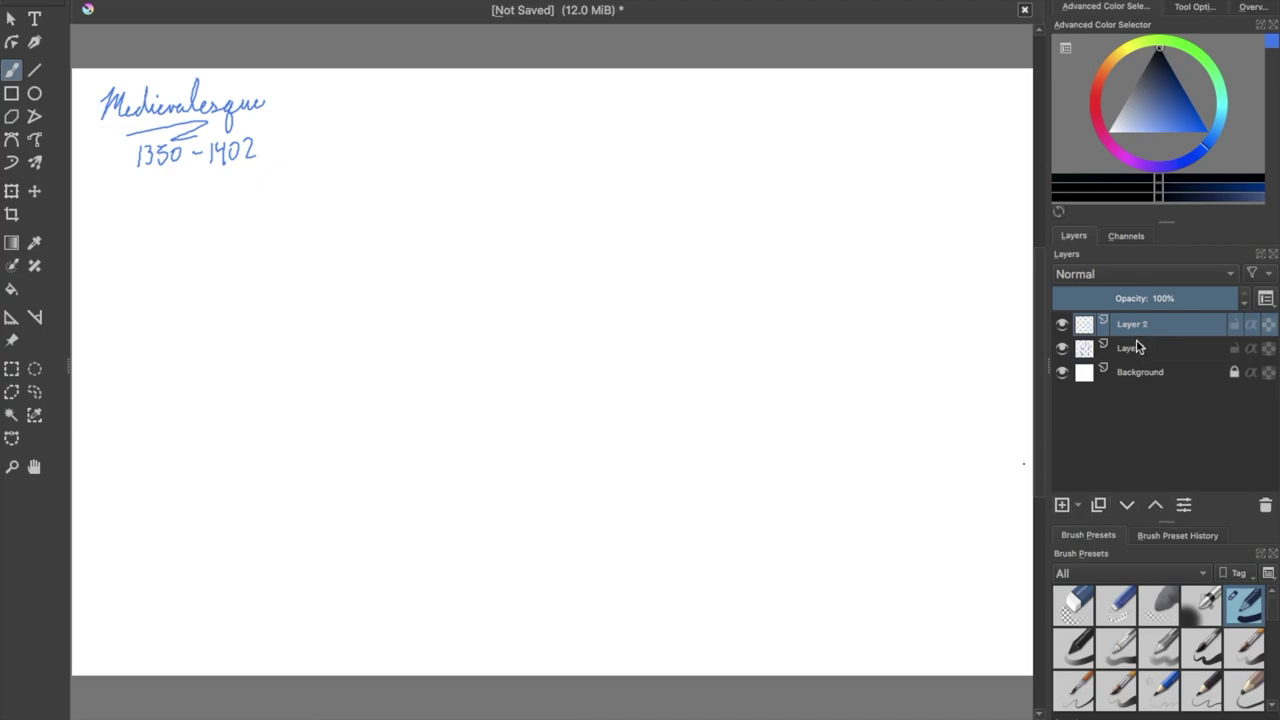
pyautogui.moveTo(1137, 348); pyautogui.dragTo(1136, 354)
# Sketch a simplified torso of chest, waist and hip shapes in muted red with a thick textured Sketch brush on Layer 2.
pyautogui.click(1132, 574)
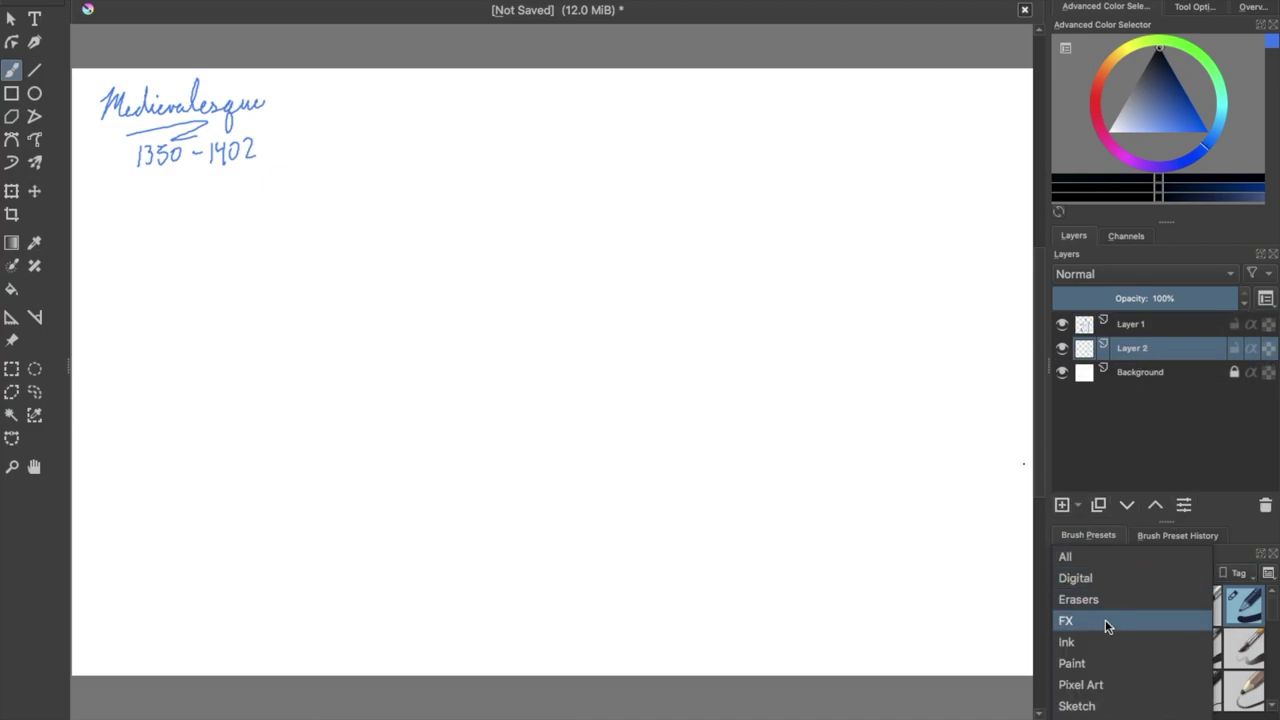
pyautogui.click(1078, 706)
pyautogui.click(1099, 84)
pyautogui.click(1159, 107)
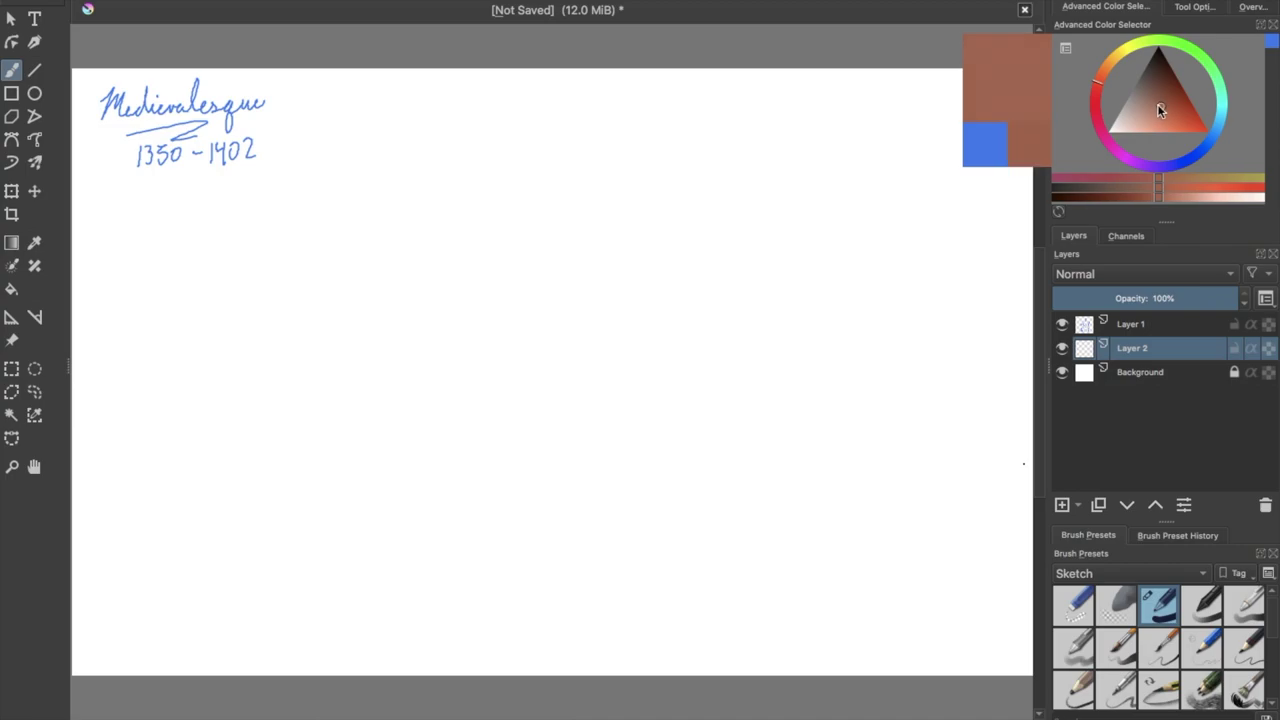
pyautogui.click(1097, 104)
pyautogui.click(1156, 107)
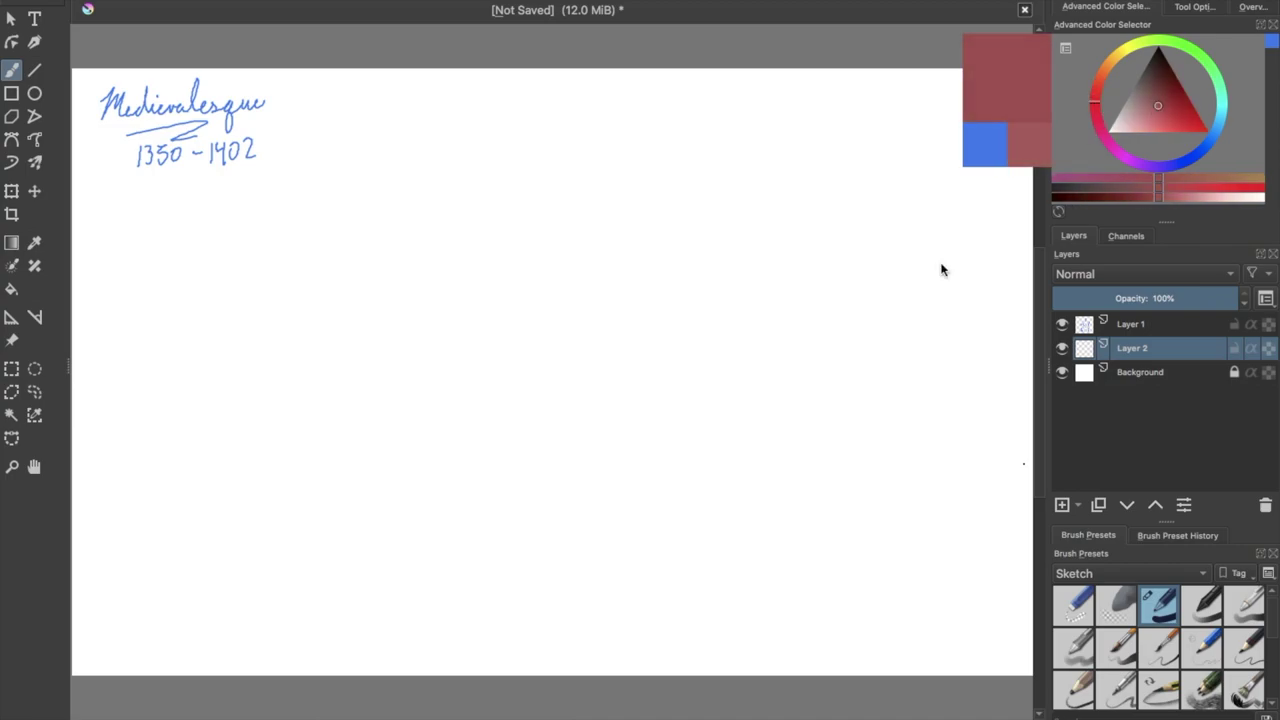
pyautogui.click(1201, 688)
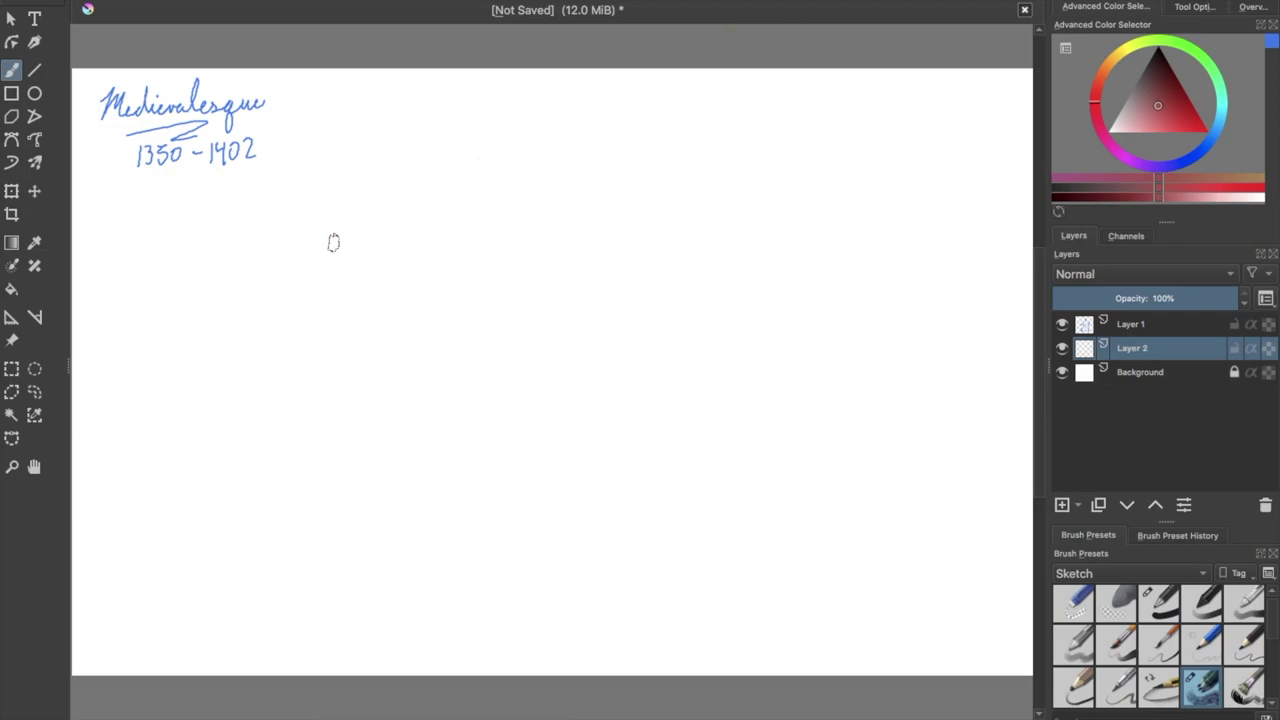
pyautogui.moveTo(368, 260)
pyautogui.mouseDown()
pyautogui.moveTo(374, 310)
pyautogui.moveTo(383, 246)
pyautogui.moveTo(342, 258)
pyautogui.moveTo(323, 222)
pyautogui.moveTo(333, 190)
pyautogui.moveTo(402, 175)
pyautogui.moveTo(441, 201)
pyautogui.moveTo(445, 255)
pyautogui.moveTo(349, 264)
pyautogui.moveTo(440, 262)
pyautogui.mouseUp()
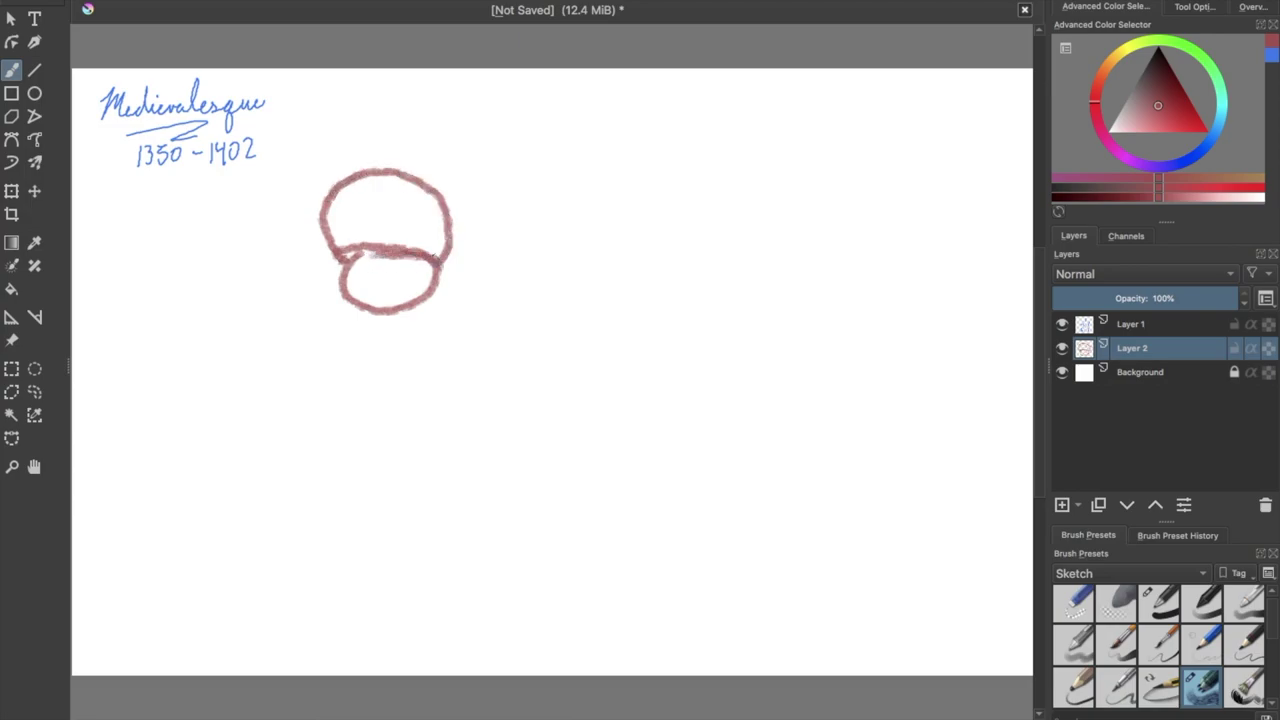
pyautogui.moveTo(341, 304)
pyautogui.mouseDown()
pyautogui.moveTo(309, 357)
pyautogui.moveTo(375, 391)
pyautogui.moveTo(447, 370)
pyautogui.mouseUp()
pyautogui.moveTo(425, 305); pyautogui.dragTo(450, 368)
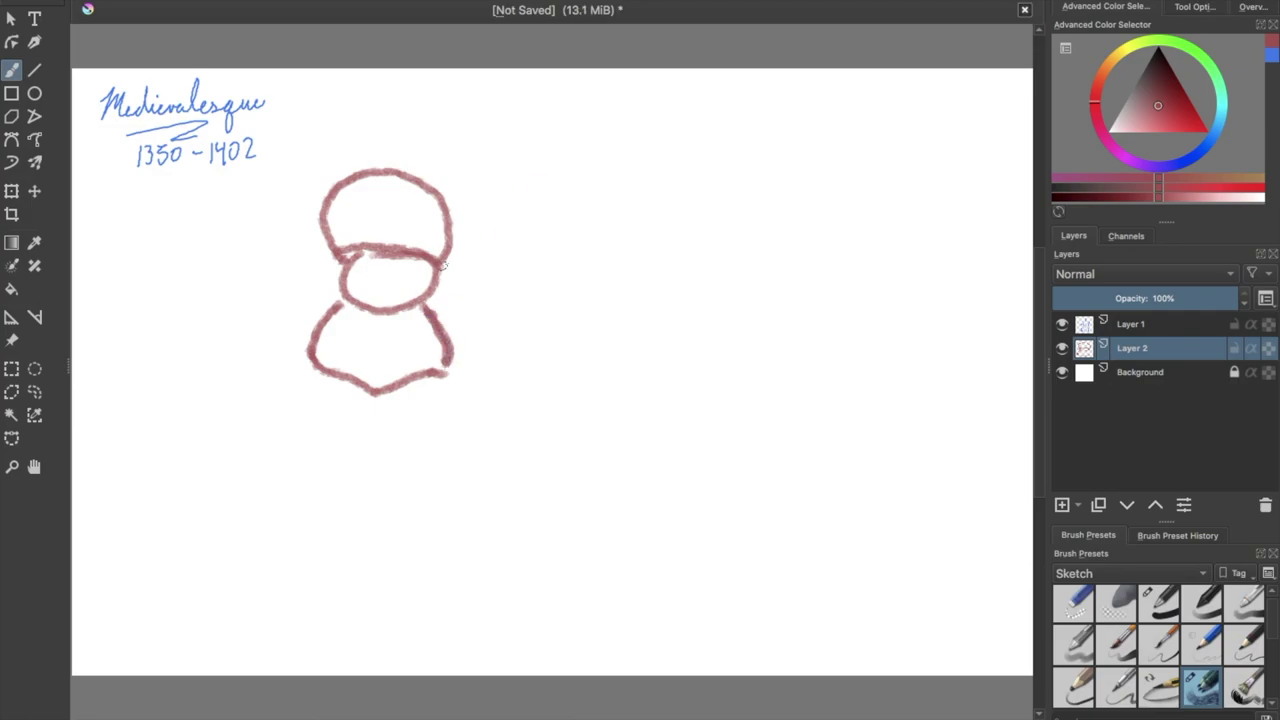
# Select around the torso sketch with a freehand outline, copy it and paste it twice as new layers.
pyautogui.click(34, 392)
pyautogui.moveTo(343, 150); pyautogui.dragTo(280, 343)
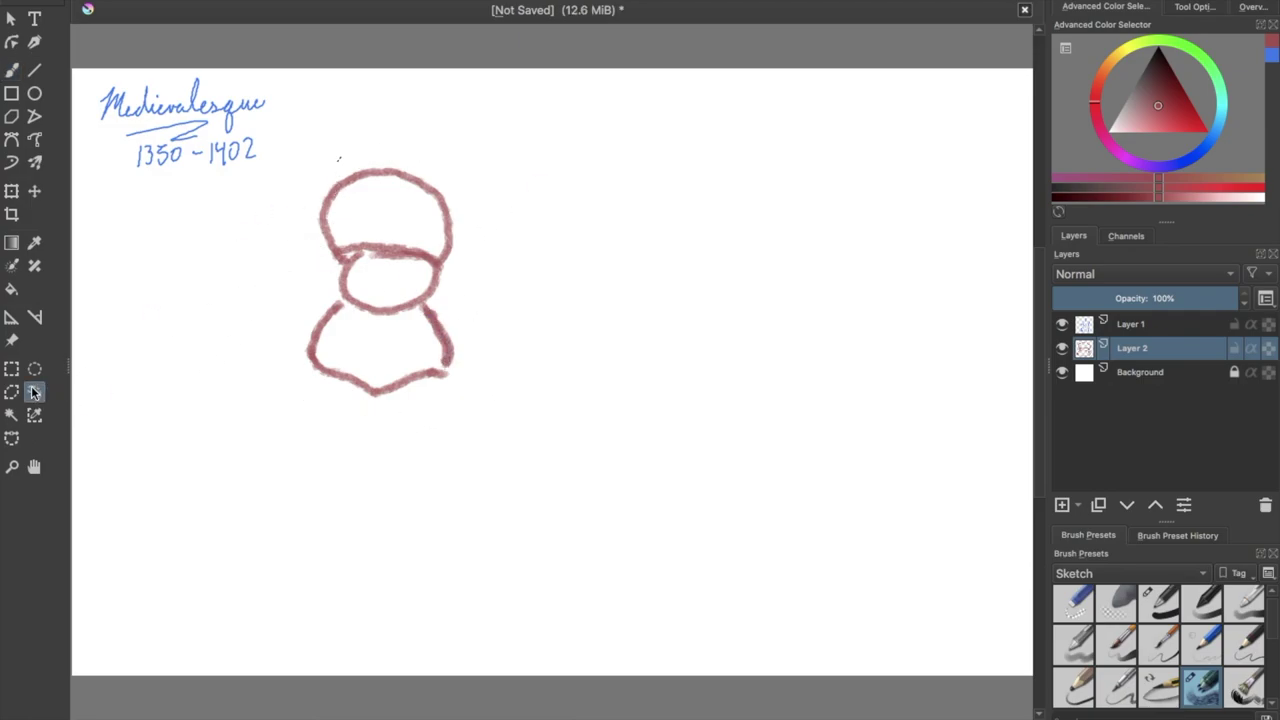
pyautogui.moveTo(350, 155)
pyautogui.mouseDown()
pyautogui.moveTo(316, 174)
pyautogui.moveTo(274, 364)
pyautogui.moveTo(395, 411)
pyautogui.moveTo(472, 357)
pyautogui.moveTo(454, 183)
pyautogui.moveTo(330, 152)
pyautogui.mouseUp()
pyautogui.click(128, 1)
pyautogui.click(156, 54)
pyautogui.click(350, 154)
pyautogui.click(140, 2)
pyautogui.click(160, 118)
pyautogui.click(140, 2)
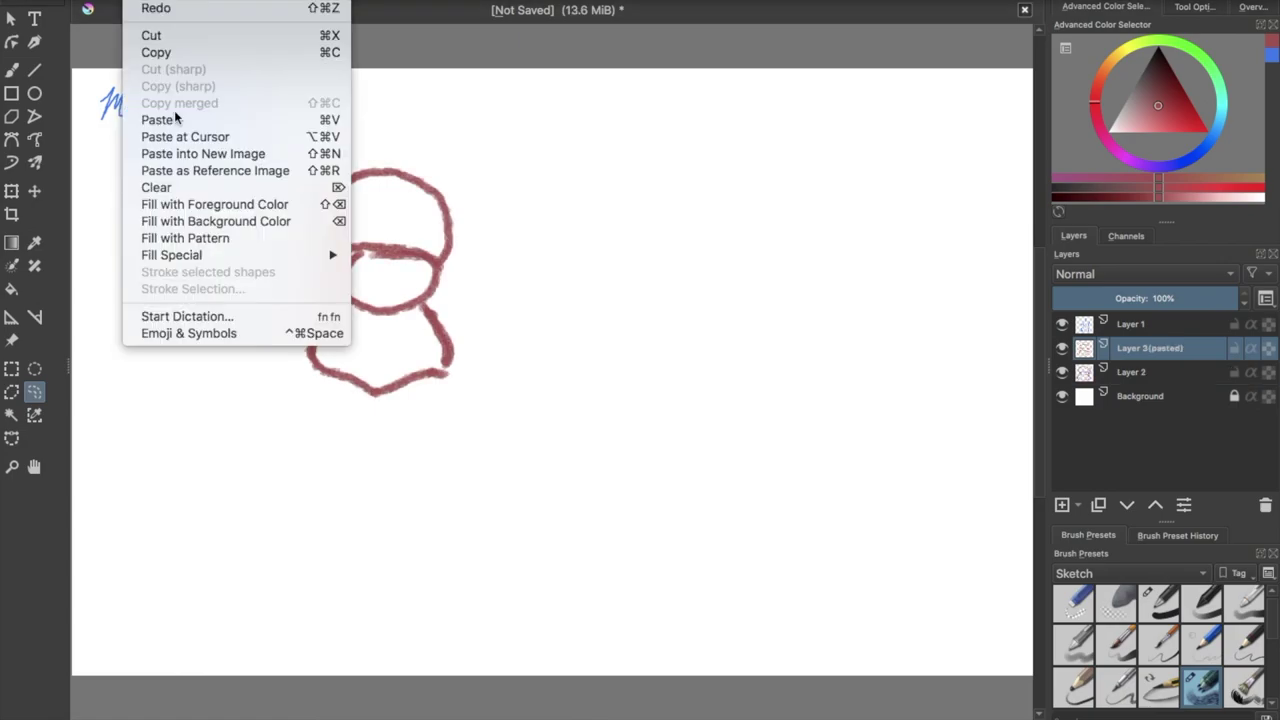
pyautogui.click(160, 118)
# Move the topmost pasted torso to the right side of the canvas, level with the original.
pyautogui.click(36, 191)
pyautogui.moveTo(357, 246); pyautogui.dragTo(594, 249)
pyautogui.moveTo(405, 275); pyautogui.dragTo(643, 276)
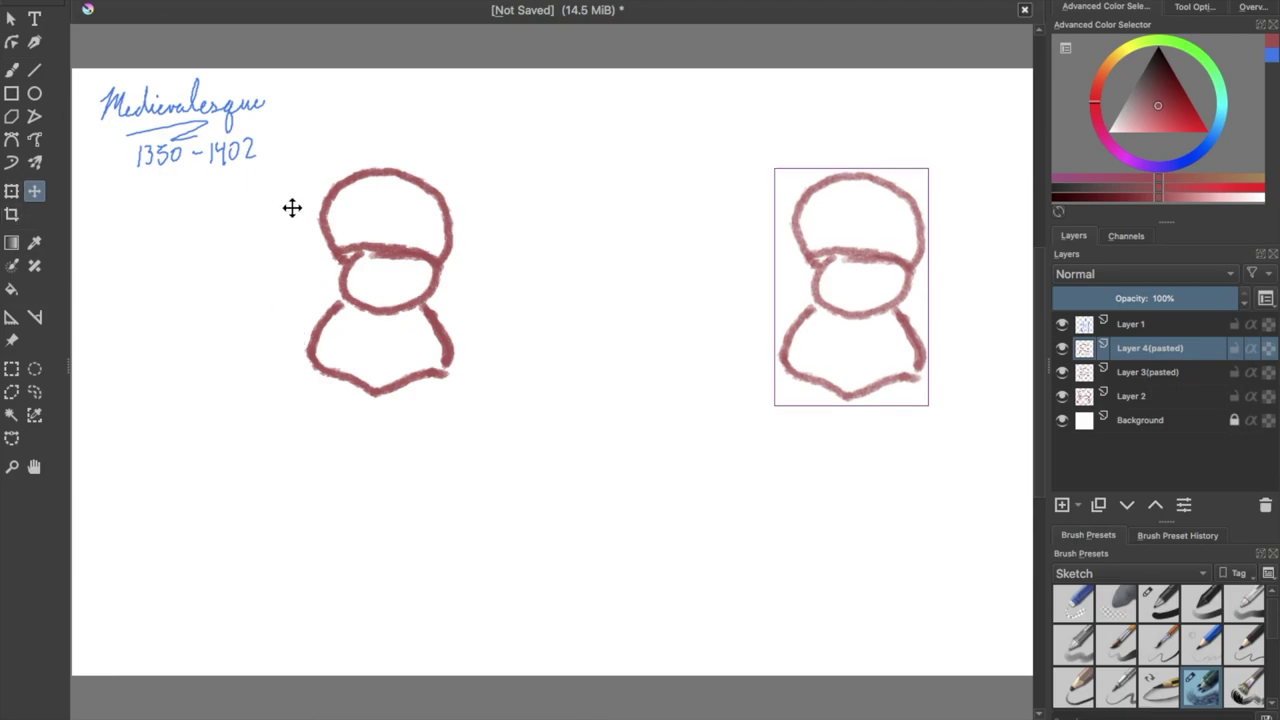
pyautogui.hscroll(1, 551, 372)
pyautogui.click(324, 2)
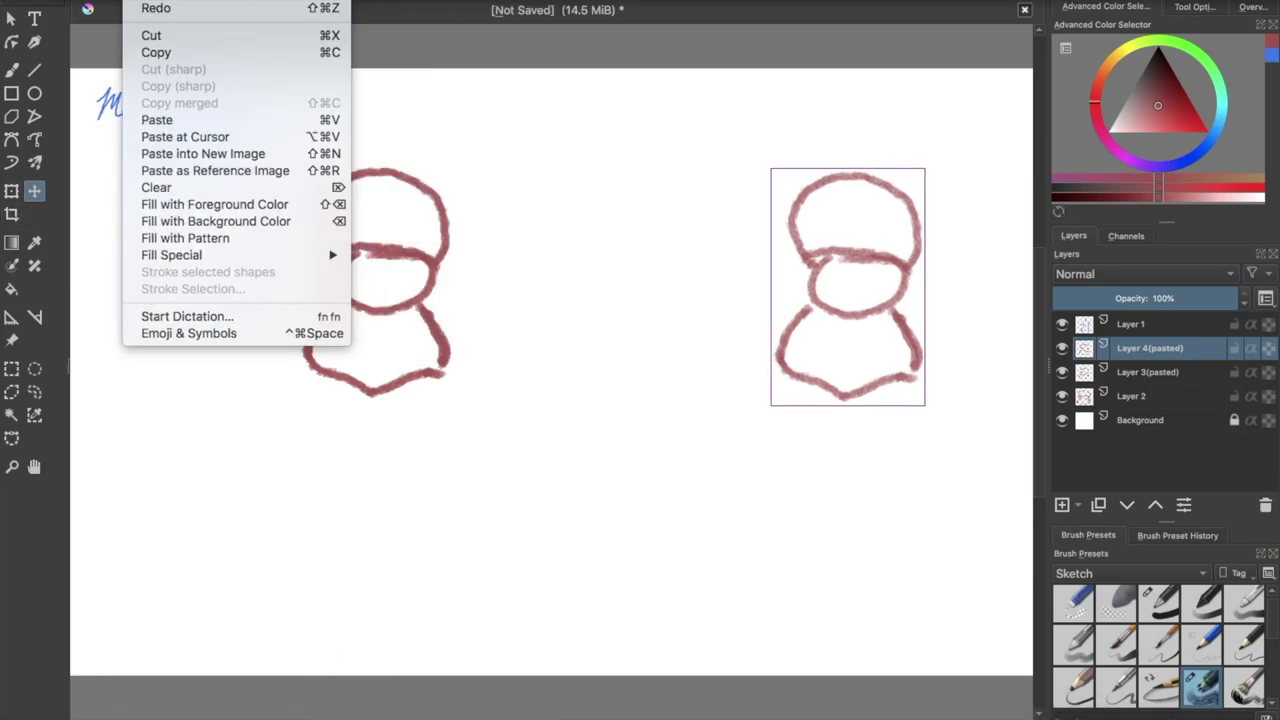
pyautogui.click(98, 219)
pyautogui.click(11, 19)
pyautogui.click(97, 231)
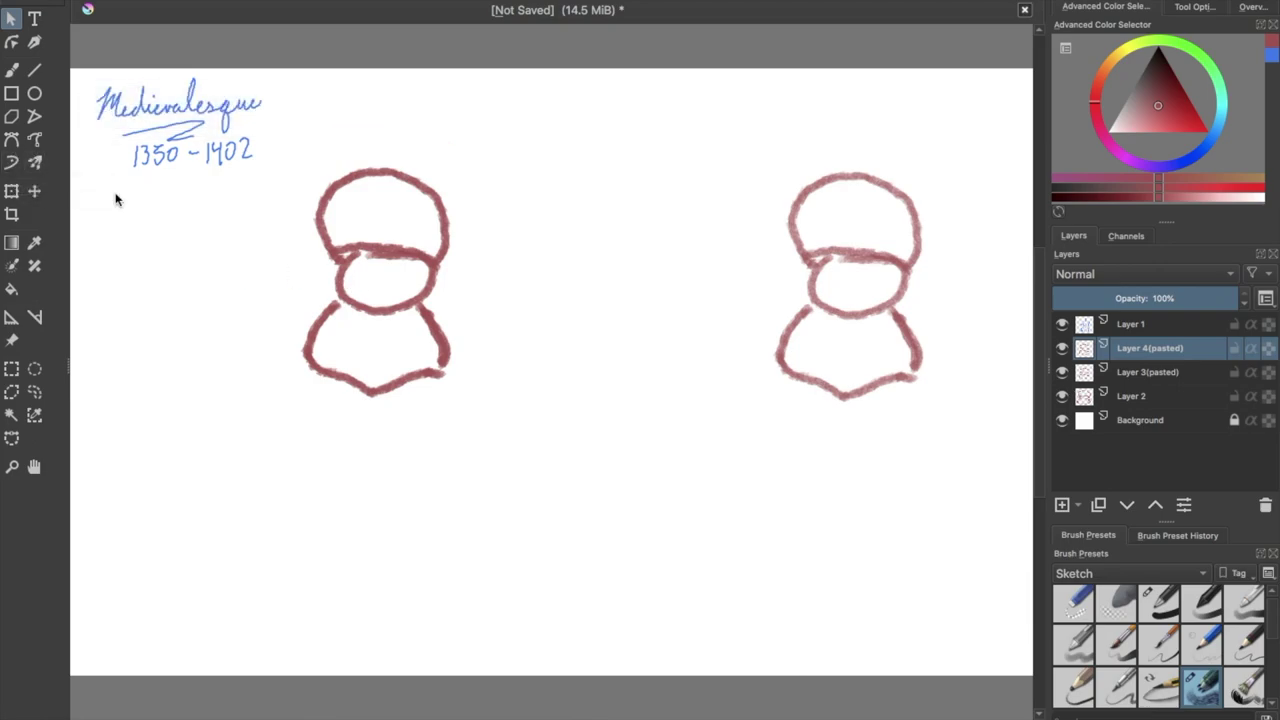
# Move the torso on Layer 3(pasted) to midway between the other two torsos.
pyautogui.click(1107, 371)
pyautogui.click(34, 190)
pyautogui.moveTo(380, 286); pyautogui.dragTo(611, 283)
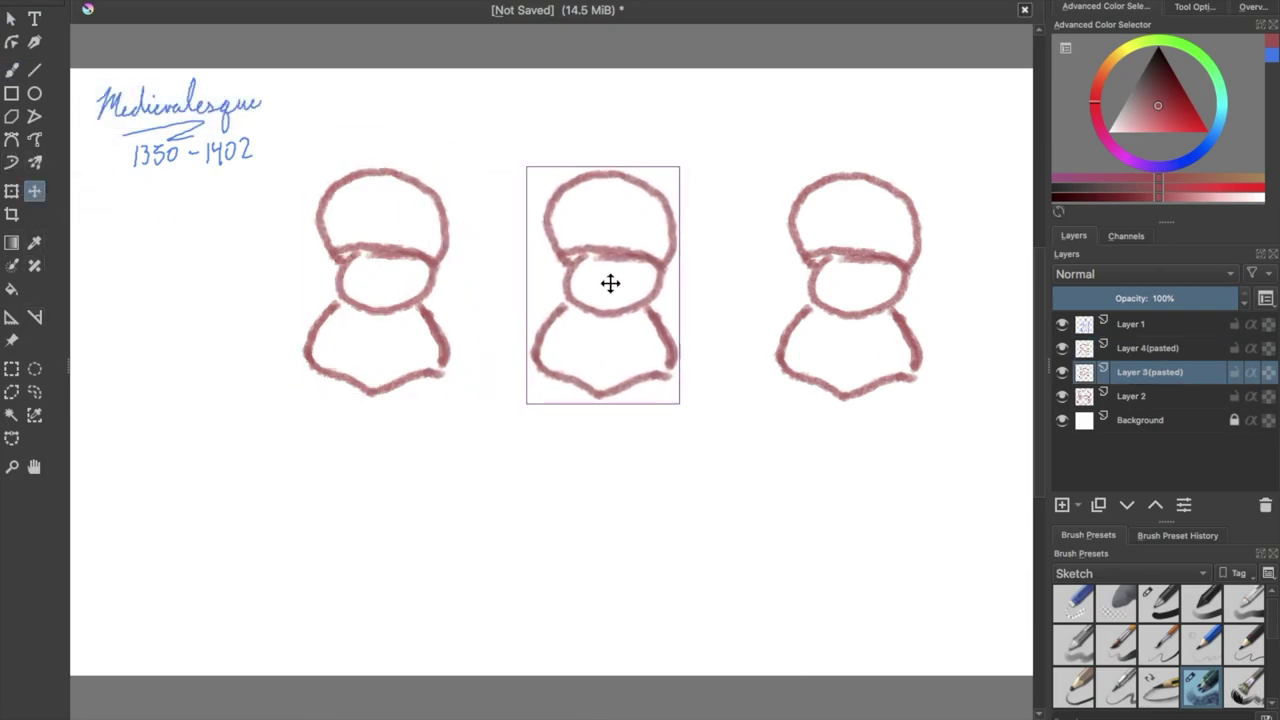
# Outline the first dress's scooped neckline and bodice sides in black pencil over the left torso on Layer 1.
pyautogui.click(1135, 326)
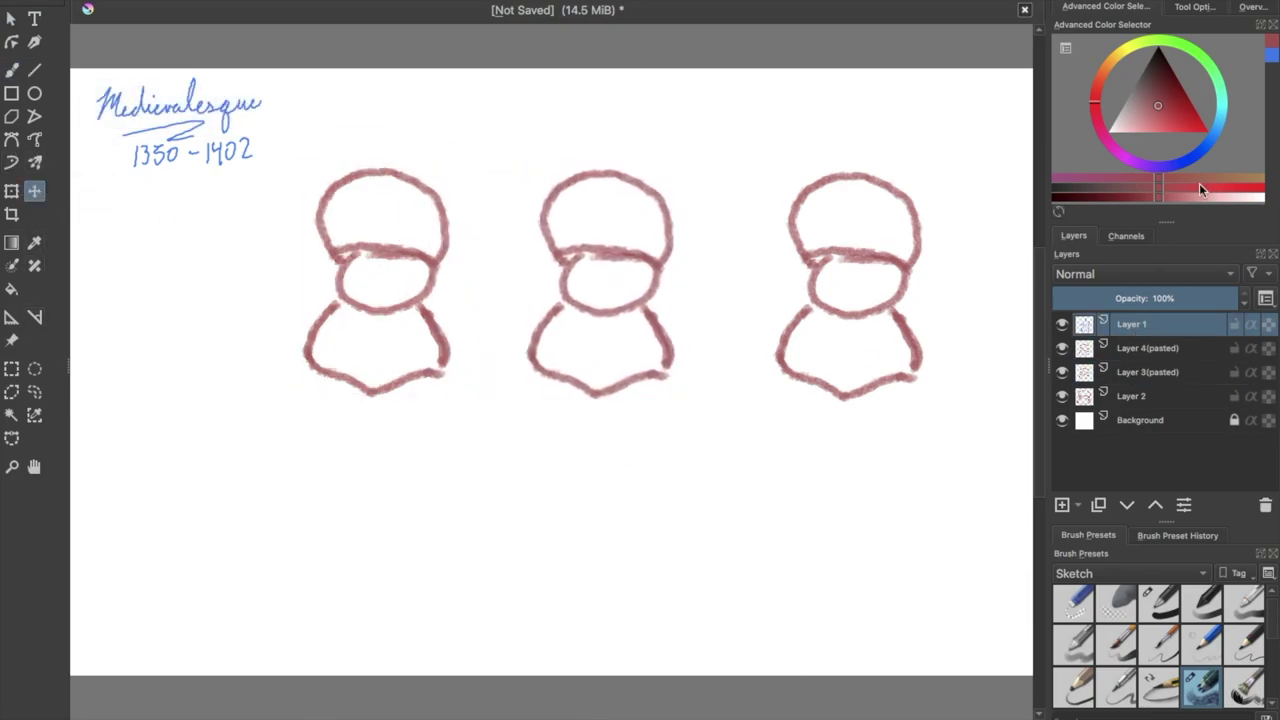
pyautogui.click(1160, 113)
pyautogui.click(1078, 690)
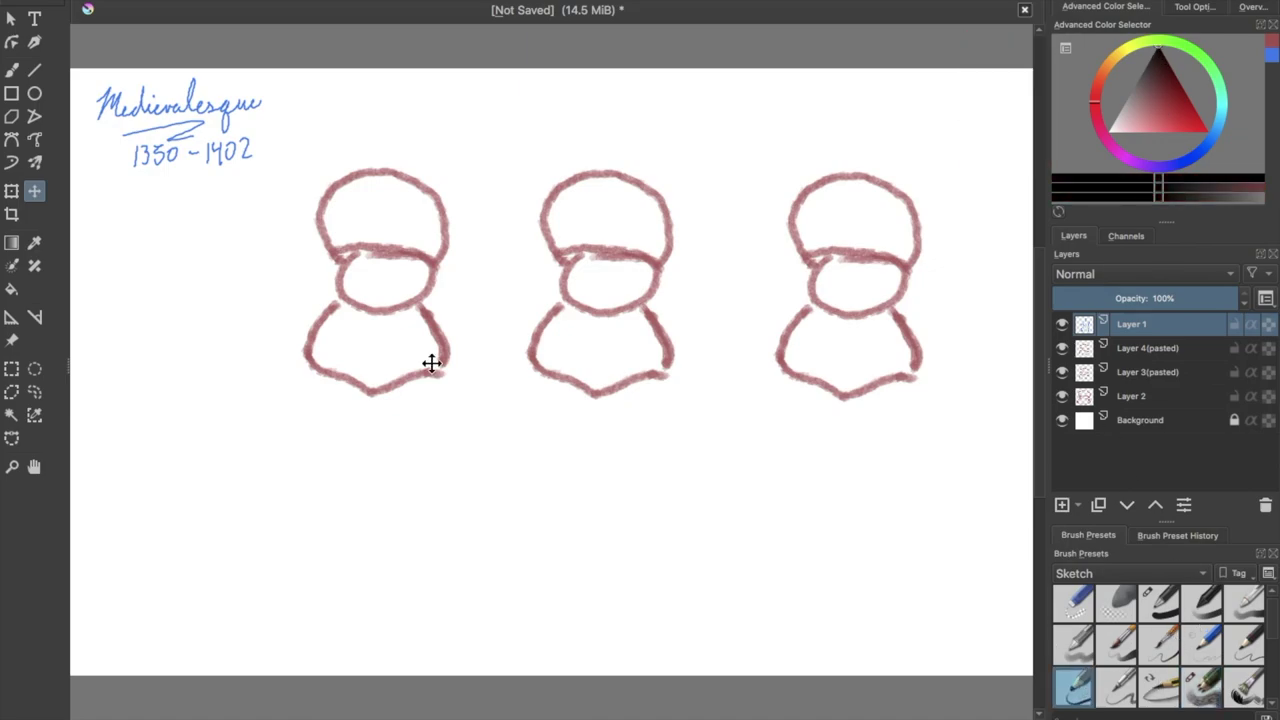
pyautogui.click(13, 71)
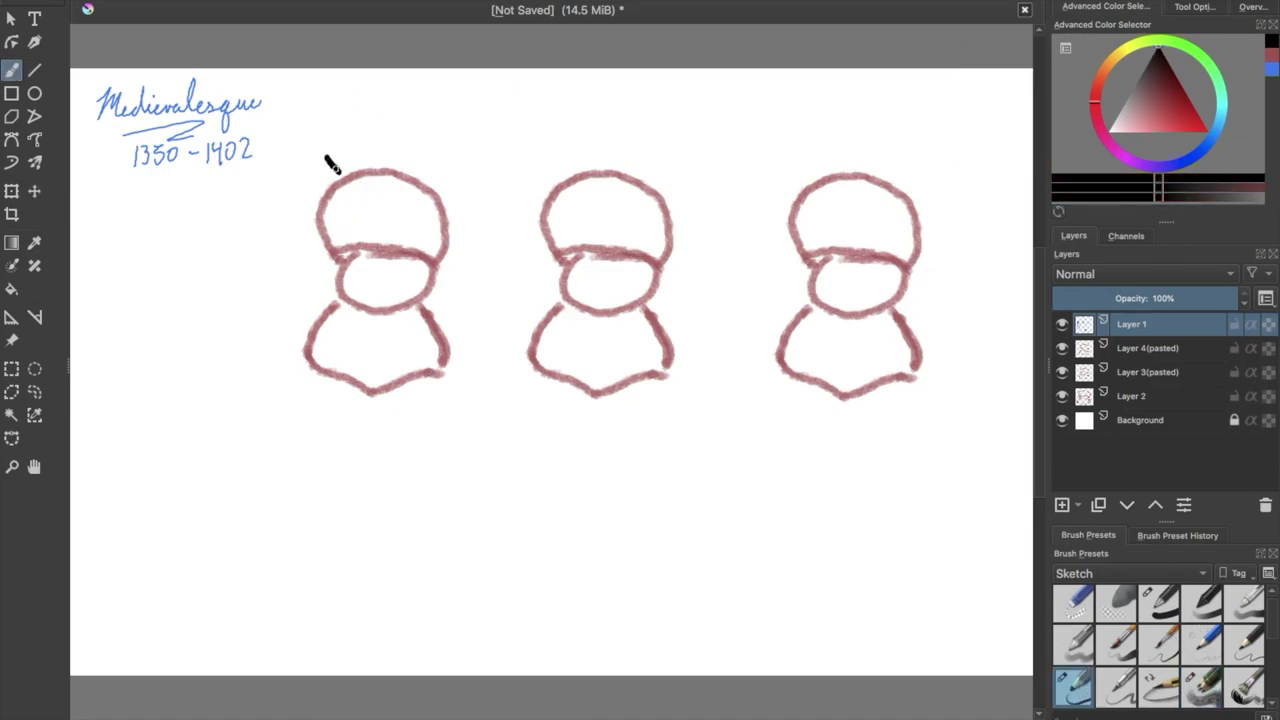
pyautogui.moveTo(325, 157)
pyautogui.mouseDown()
pyautogui.moveTo(346, 171)
pyautogui.moveTo(440, 172)
pyautogui.moveTo(458, 153)
pyautogui.mouseUp()
pyautogui.moveTo(385, 178); pyautogui.dragTo(455, 154)
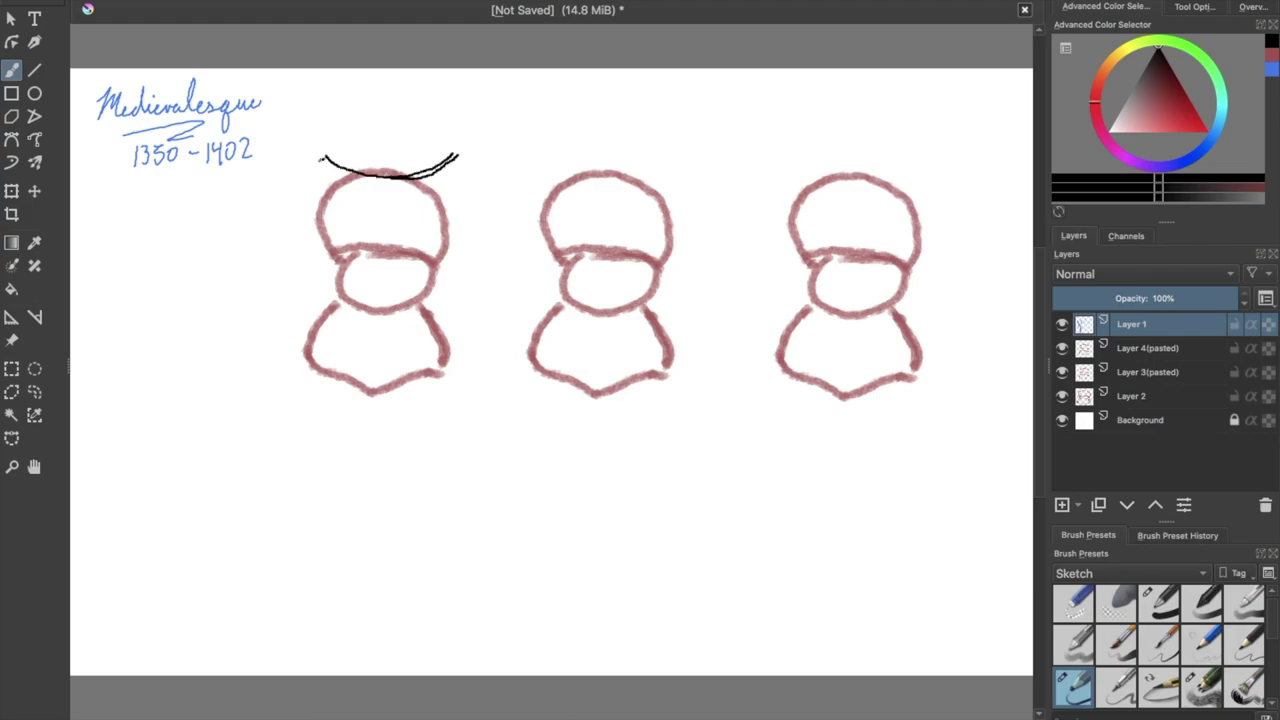
pyautogui.moveTo(318, 196); pyautogui.dragTo(332, 254)
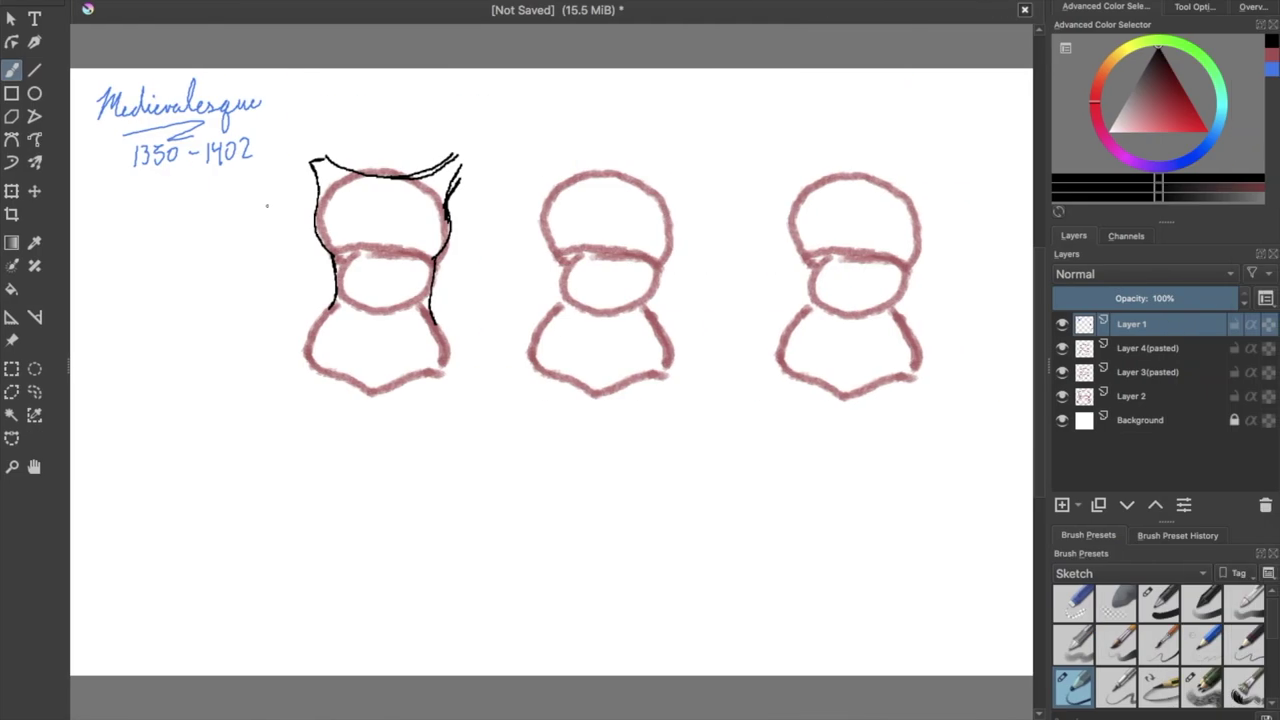
# Draw long open-ended sleeves on both sides of the first dress and clean up the stray shoulder lines.
pyautogui.moveTo(302, 168); pyautogui.dragTo(266, 262)
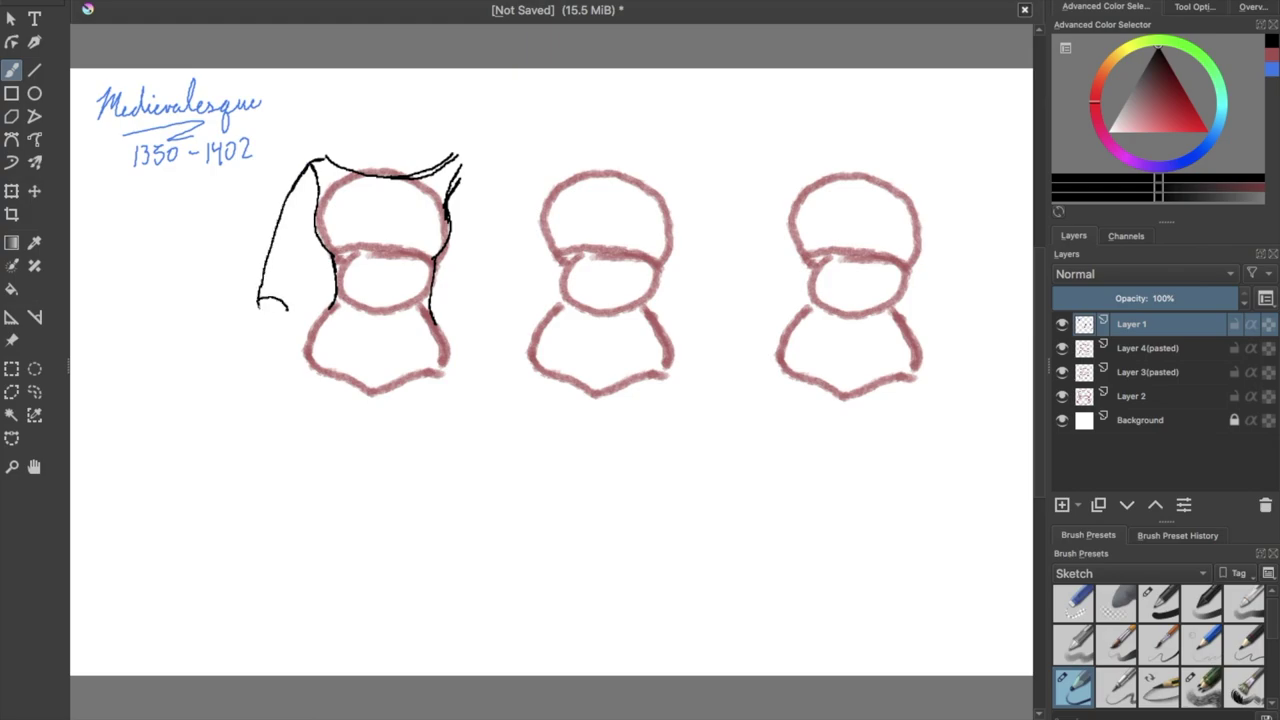
pyautogui.moveTo(308, 262); pyautogui.dragTo(289, 306)
pyautogui.click(1073, 604)
pyautogui.moveTo(470, 176)
pyautogui.mouseDown()
pyautogui.moveTo(457, 197)
pyautogui.moveTo(411, 186)
pyautogui.moveTo(458, 162)
pyautogui.mouseUp()
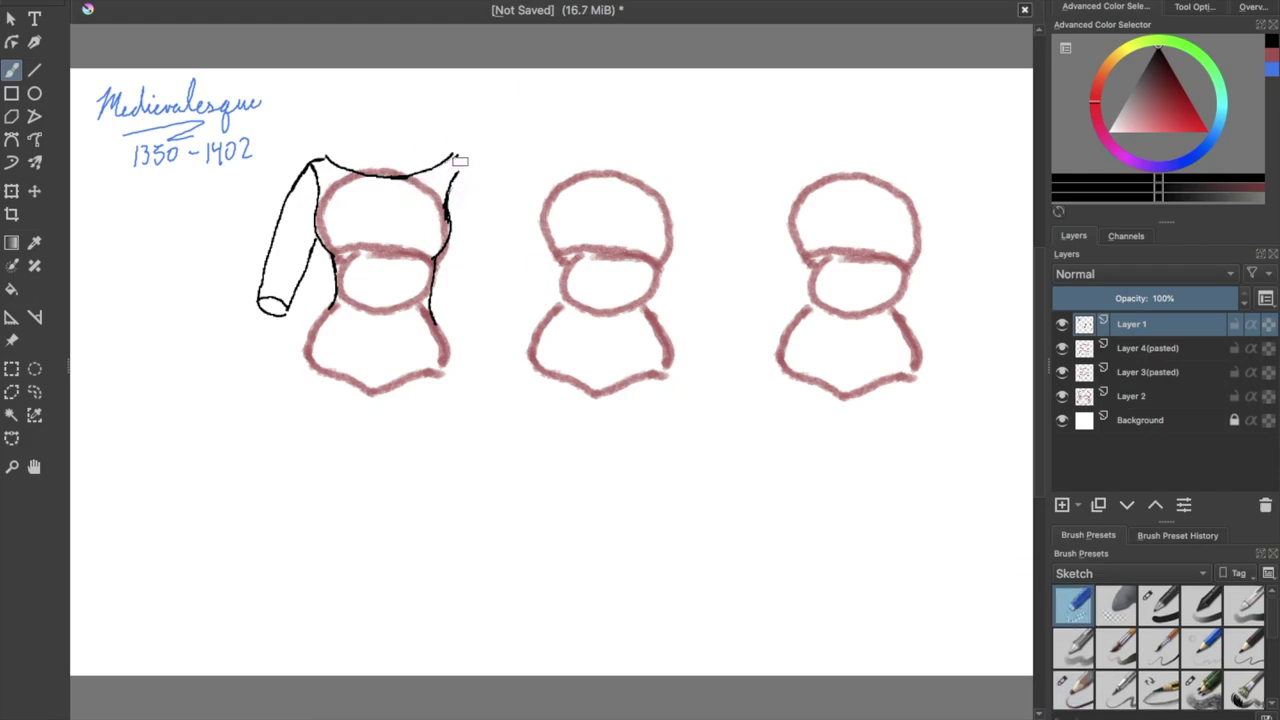
pyautogui.press('/')
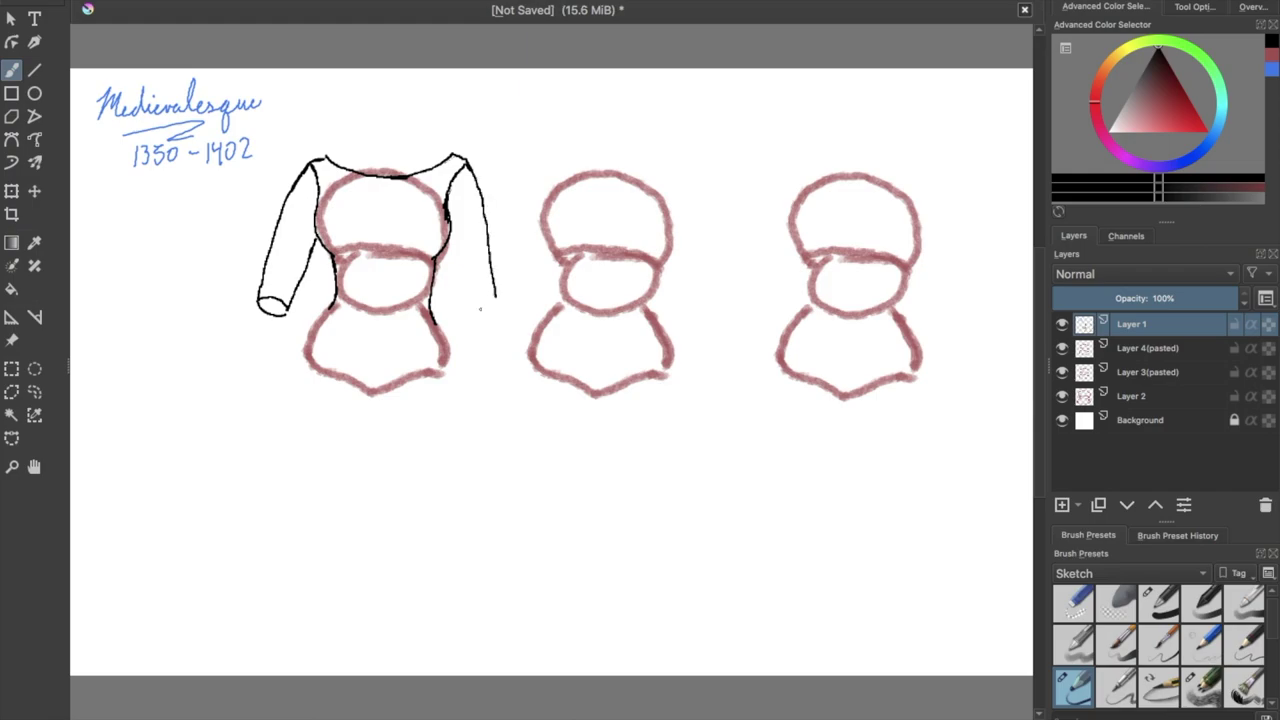
pyautogui.moveTo(449, 258); pyautogui.dragTo(472, 324)
# Draw the first dress's long flared skirt from the waist down to a wavy hem.
pyautogui.moveTo(326, 310); pyautogui.dragTo(253, 537)
pyautogui.moveTo(433, 318); pyautogui.dragTo(490, 537)
pyautogui.moveTo(254, 536)
pyautogui.mouseDown()
pyautogui.moveTo(362, 563)
pyautogui.moveTo(437, 563)
pyautogui.moveTo(490, 537)
pyautogui.mouseUp()
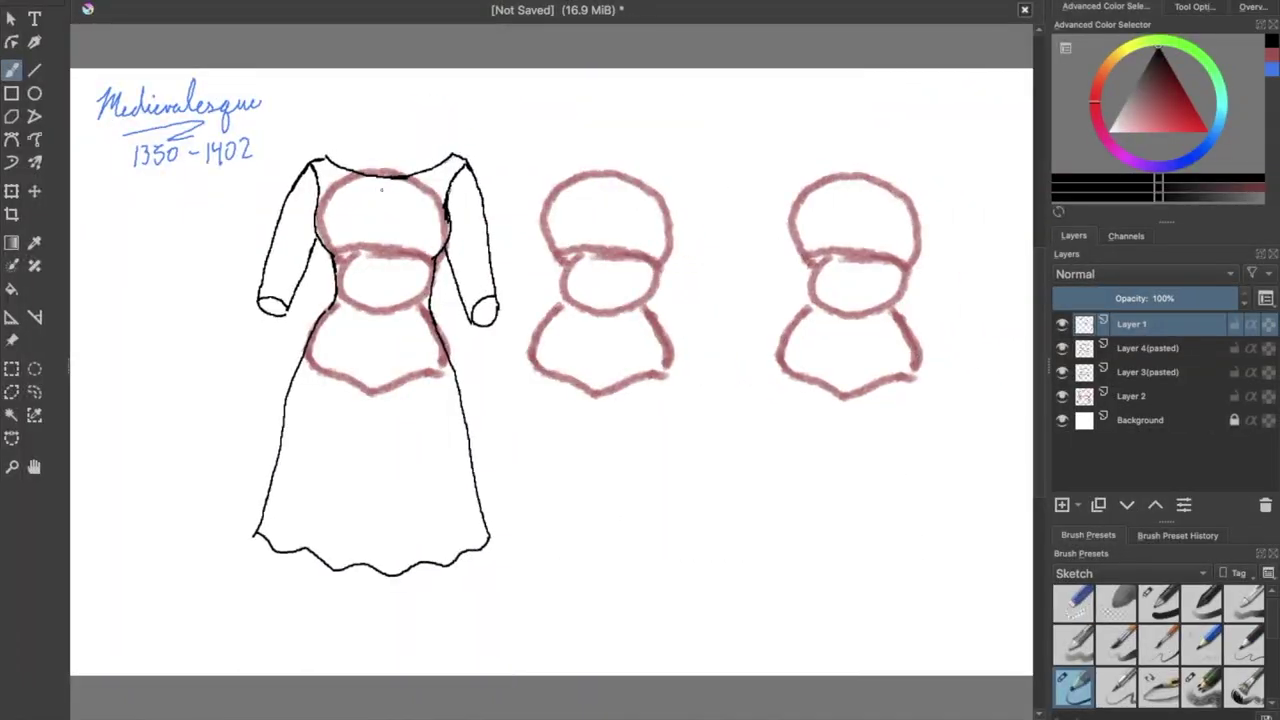
# Add a centre-front opening with lacing dots on either side and fold lines in the first dress's skirt.
pyautogui.moveTo(383, 230); pyautogui.dragTo(381, 316)
pyautogui.moveTo(310, 540)
pyautogui.mouseDown()
pyautogui.moveTo(316, 476)
pyautogui.moveTo(369, 558)
pyautogui.mouseUp()
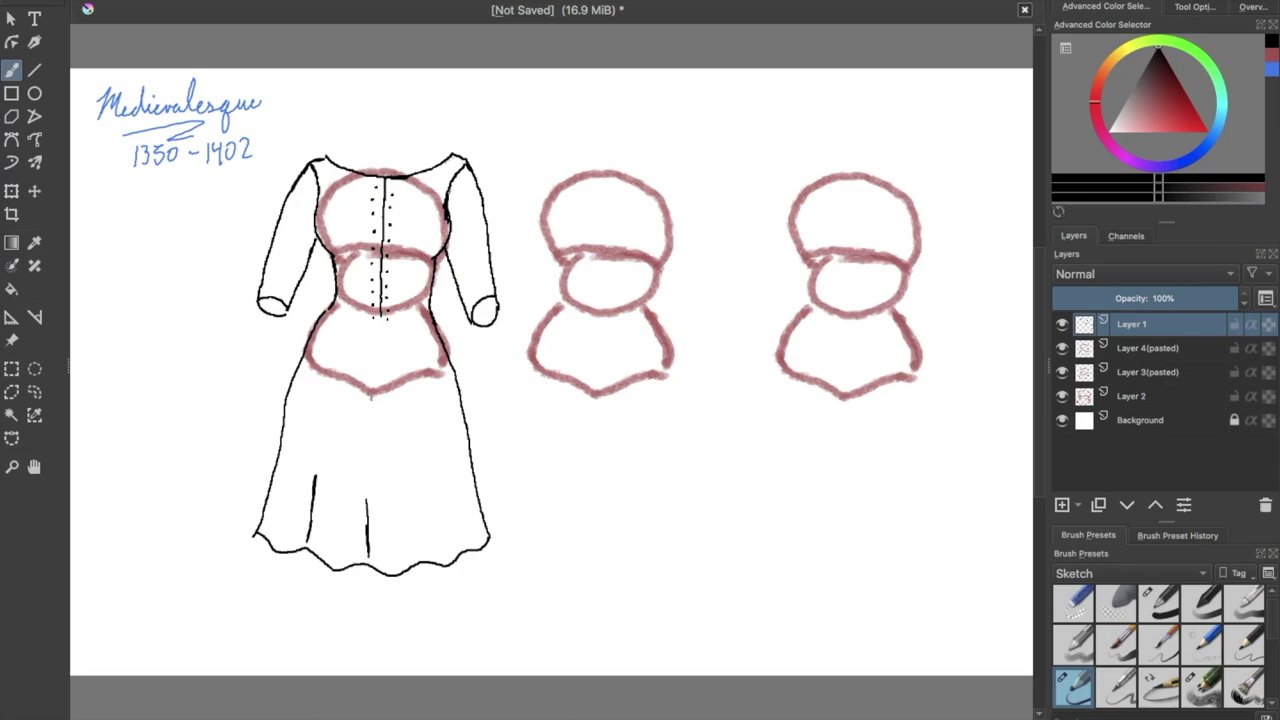
pyautogui.moveTo(420, 476); pyautogui.dragTo(455, 545)
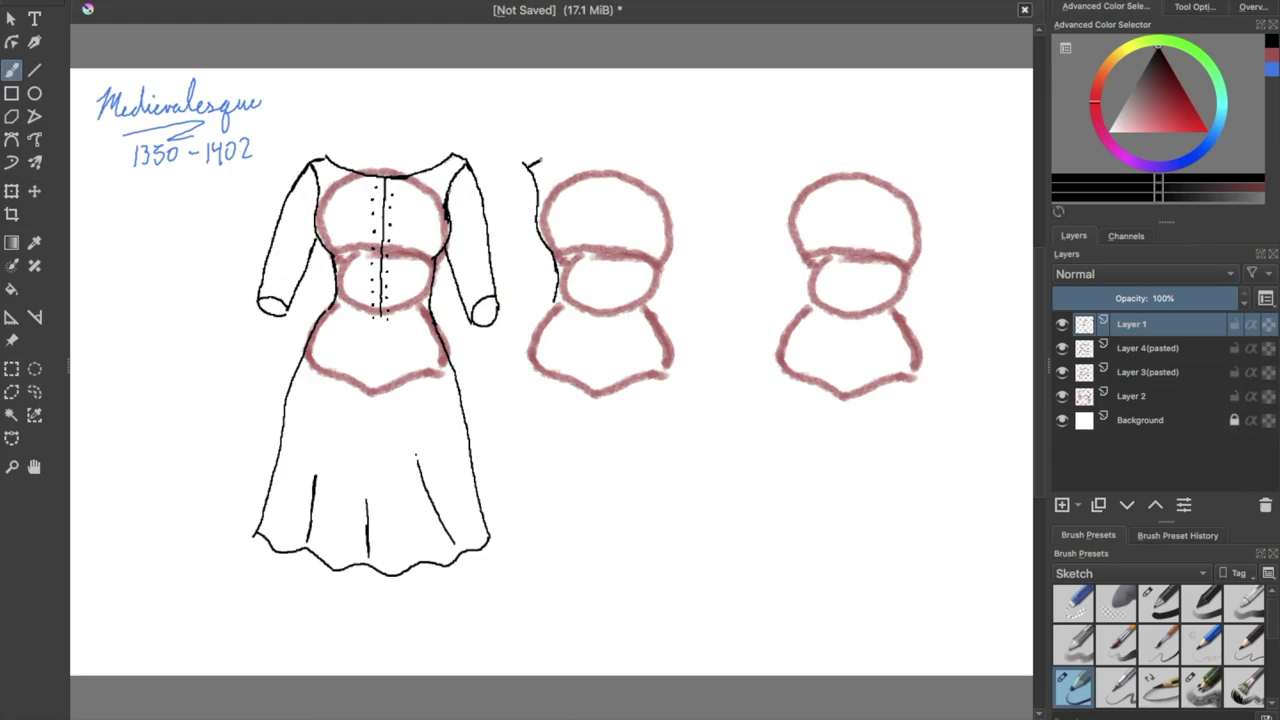
# Outline the second dress's bodice and left skirt edge over the middle torso, replacing its neckline with a deeper curve.
pyautogui.moveTo(556, 168)
pyautogui.mouseDown()
pyautogui.moveTo(597, 185)
pyautogui.moveTo(677, 163)
pyautogui.moveTo(668, 207)
pyautogui.mouseUp()
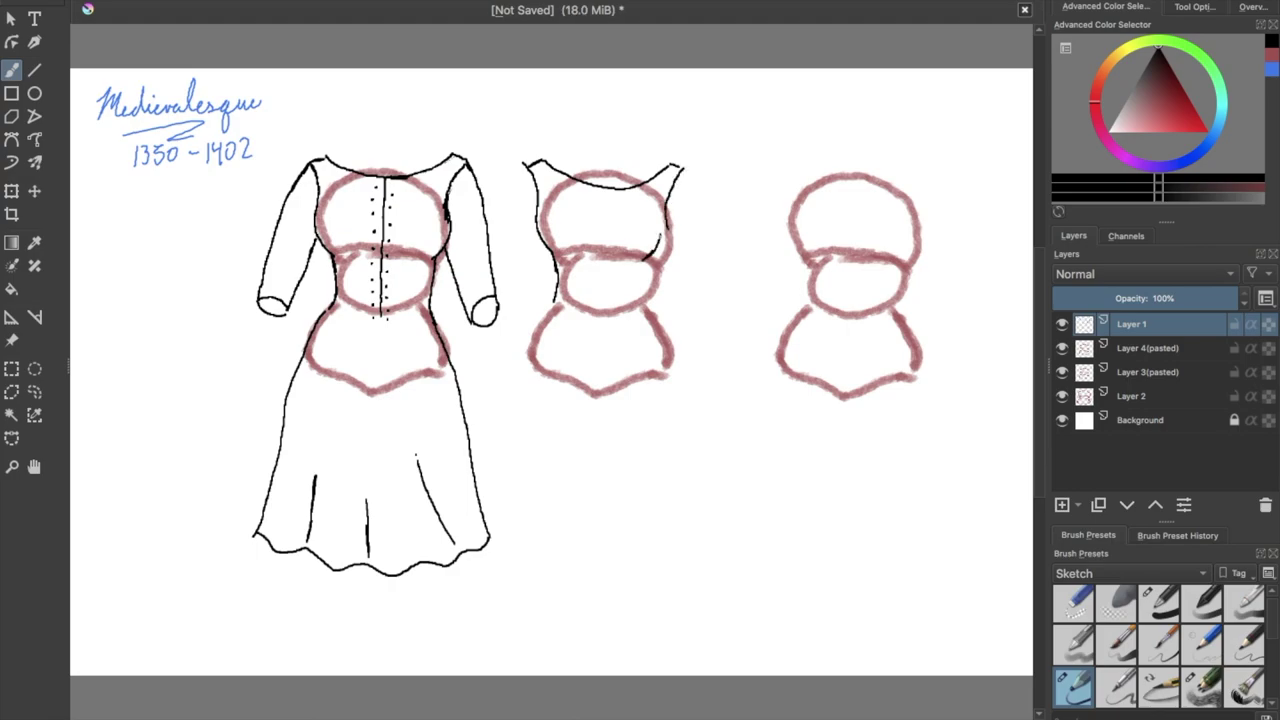
pyautogui.moveTo(660, 320); pyautogui.dragTo(678, 366)
pyautogui.moveTo(556, 302); pyautogui.dragTo(505, 540)
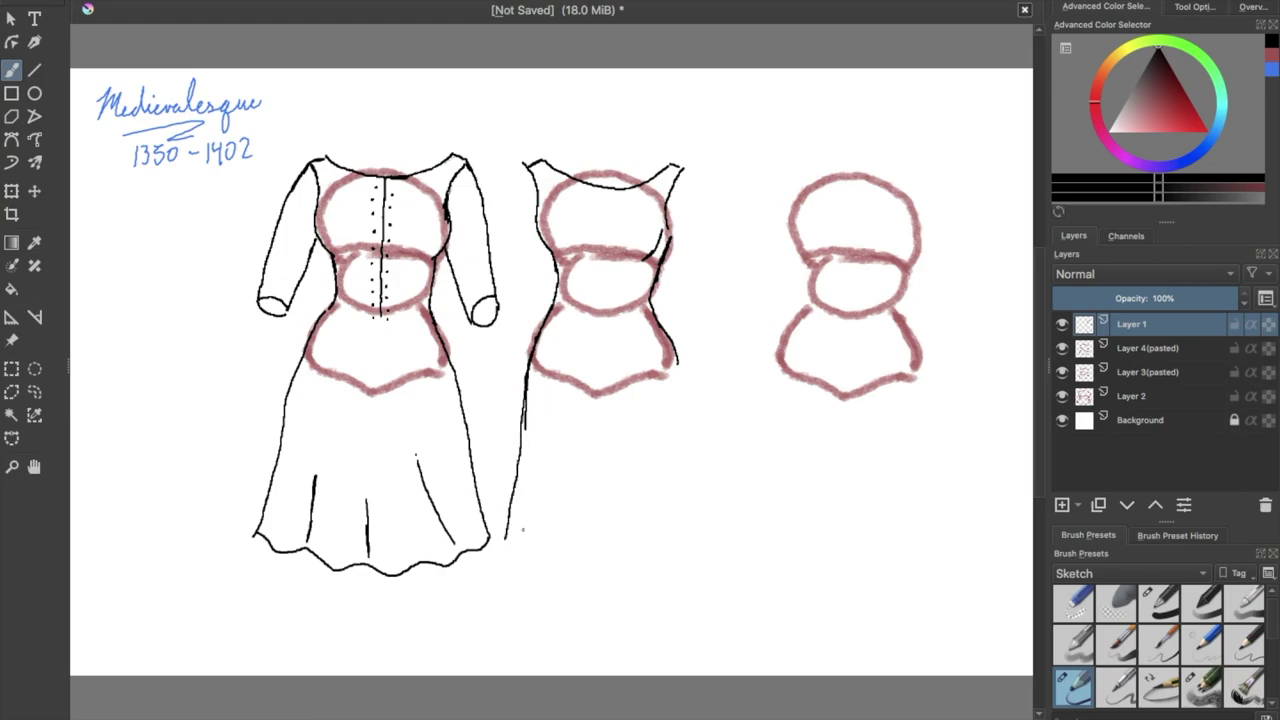
pyautogui.moveTo(541, 168); pyautogui.dragTo(630, 195)
pyautogui.click(1074, 604)
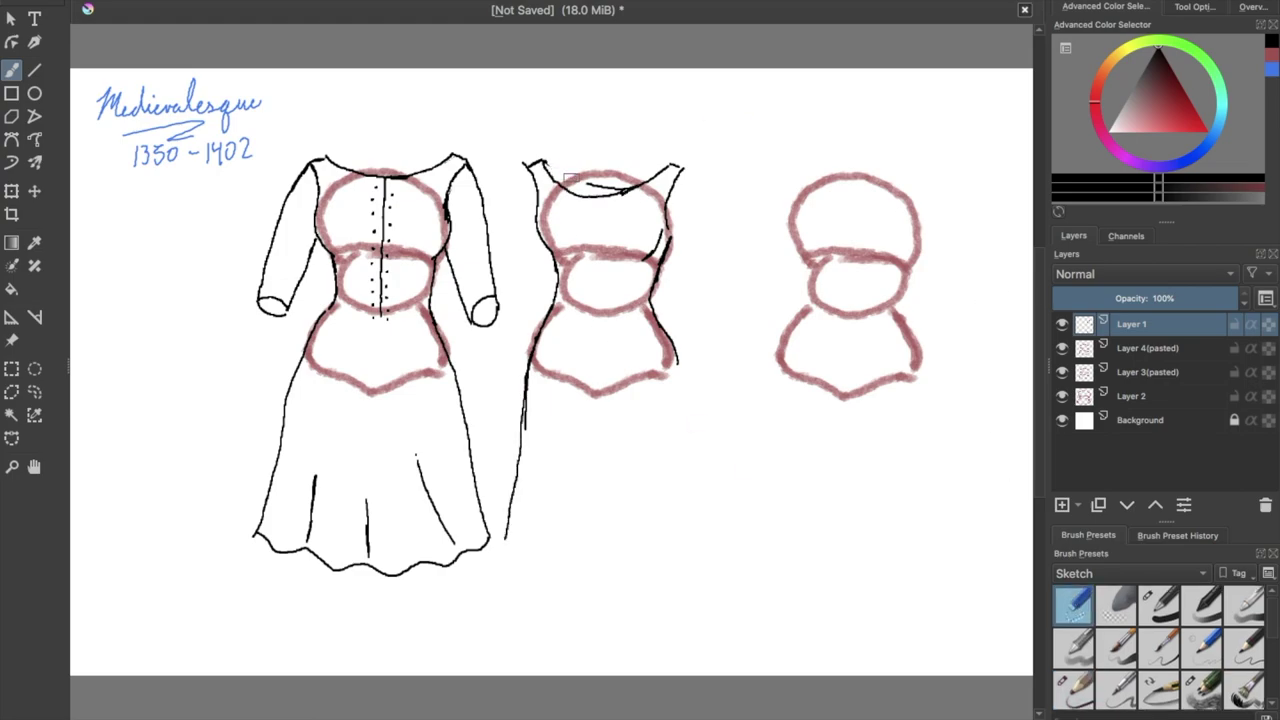
pyautogui.press('/')
# Complete the second dress's flared skirt with a wavy hem and dot a row of buttons down the centre front.
pyautogui.moveTo(676, 352); pyautogui.dragTo(731, 545)
pyautogui.moveTo(505, 540); pyautogui.dragTo(710, 547)
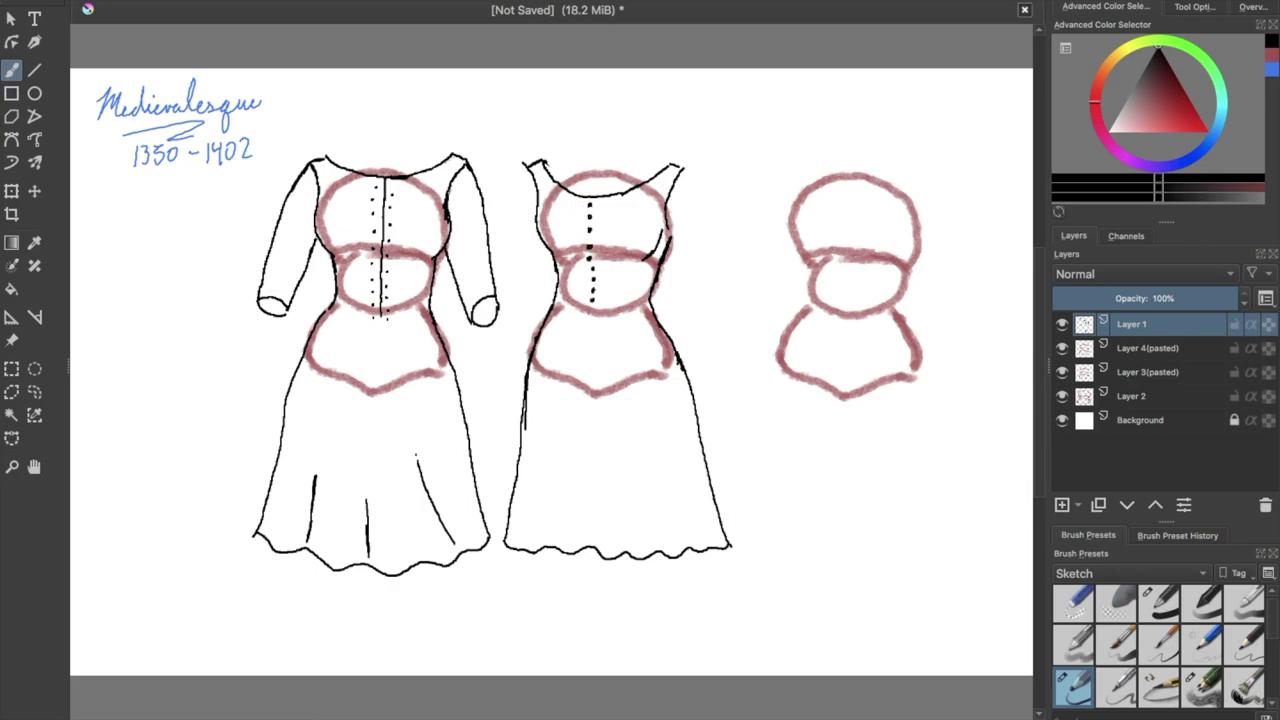
pyautogui.moveTo(549, 86); pyautogui.dragTo(541, 98)
pyautogui.moveTo(553, 90); pyautogui.dragTo(565, 97)
pyautogui.moveTo(566, 96); pyautogui.dragTo(631, 92)
pyautogui.hotkey('ctrl', 'z')
pyautogui.hotkey('ctrl', 'z')
pyautogui.hotkey('ctrl', 'z')
pyautogui.hotkey('ctrl', 'z')
# Handwrite the note "Shorter sleeves, bc Texas" above the two dresses and underline its last line.
pyautogui.moveTo(428, 88); pyautogui.dragTo(420, 105)
pyautogui.moveTo(432, 89); pyautogui.dragTo(604, 102)
pyautogui.moveTo(476, 116)
pyautogui.mouseDown()
pyautogui.moveTo(525, 110)
pyautogui.moveTo(570, 128)
pyautogui.mouseUp()
pyautogui.moveTo(478, 141); pyautogui.dragTo(536, 138)
# Draw short open-ended sleeves on both sides of the second dress.
pyautogui.moveTo(684, 170)
pyautogui.mouseDown()
pyautogui.moveTo(713, 219)
pyautogui.moveTo(689, 264)
pyautogui.mouseUp()
pyautogui.moveTo(714, 226); pyautogui.dragTo(716, 258)
pyautogui.moveTo(522, 168)
pyautogui.mouseDown()
pyautogui.moveTo(506, 234)
pyautogui.moveTo(540, 262)
pyautogui.mouseUp()
# Dab a cluster of blue, yellow and red colour dots beside the heading with an inking brush.
pyautogui.click(1271, 68)
pyautogui.click(1159, 600)
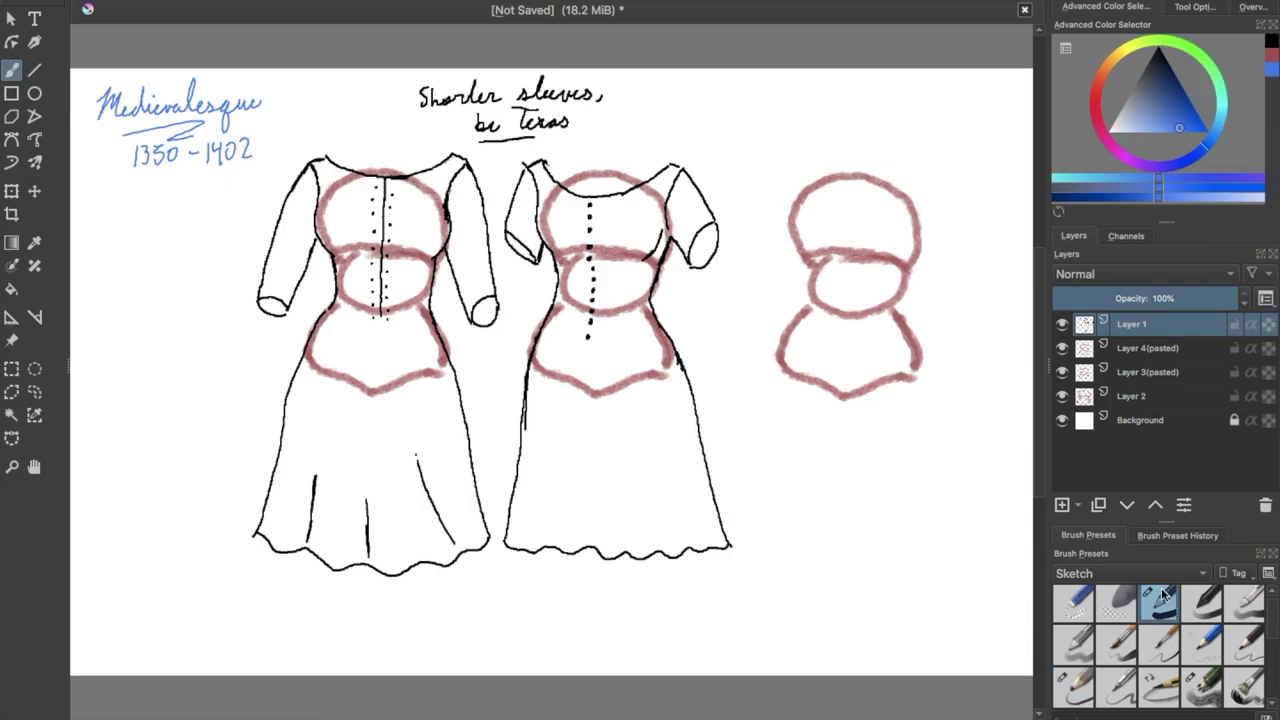
pyautogui.click(331, 91)
pyautogui.click(1116, 56)
pyautogui.click(1110, 59)
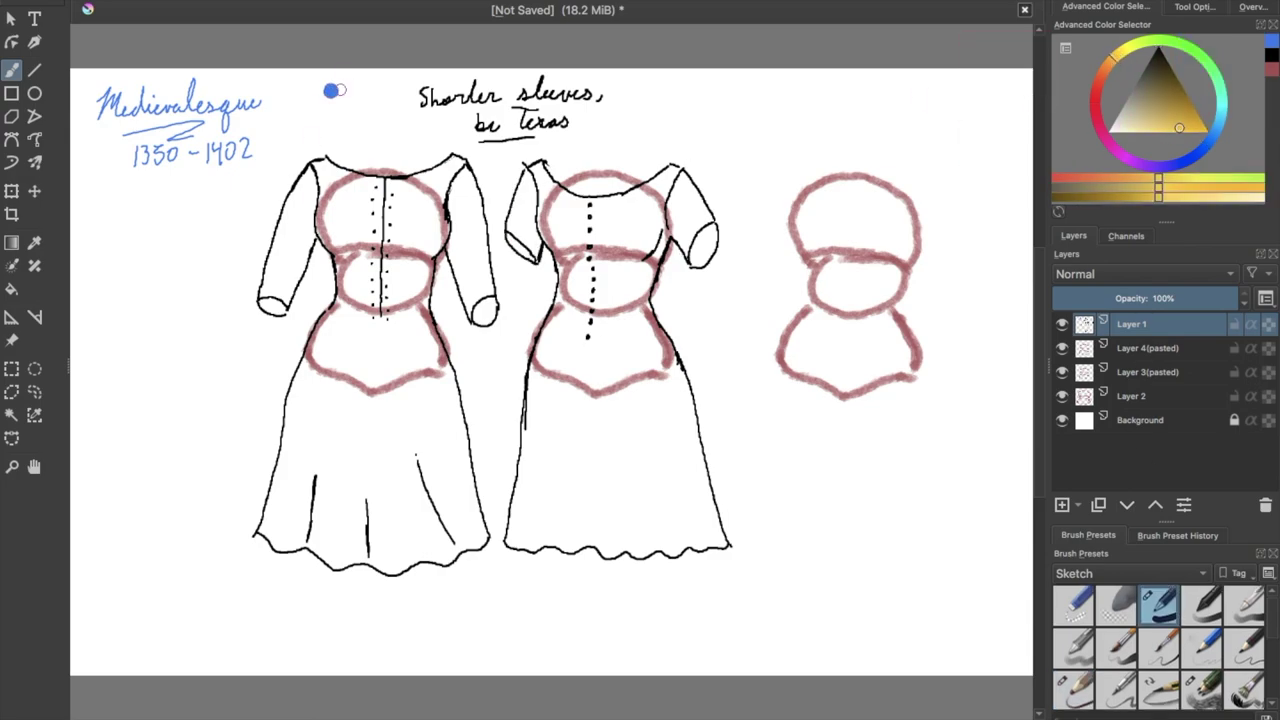
pyautogui.click(341, 90)
pyautogui.click(1094, 104)
pyautogui.click(1094, 109)
pyautogui.click(1197, 187)
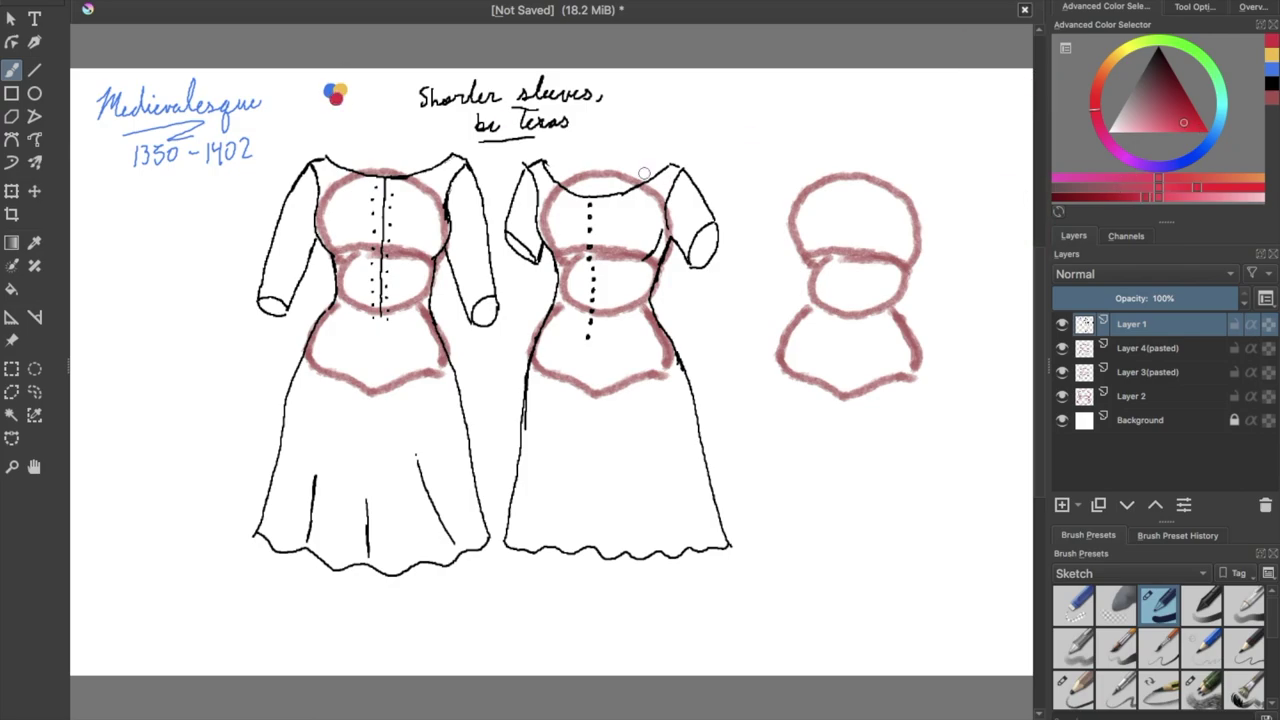
# Paste another copy of the torso above Layer 2 and move it to the right of the third torso.
pyautogui.click(1133, 396)
pyautogui.click(133, 2)
pyautogui.click(163, 120)
pyautogui.click(35, 191)
pyautogui.moveTo(380, 283); pyautogui.dragTo(986, 285)
pyautogui.moveTo(560, 719); pyautogui.dragTo(750, 719)
pyautogui.moveTo(472, 283)
pyautogui.mouseDown()
pyautogui.moveTo(703, 298)
pyautogui.moveTo(797, 274)
pyautogui.mouseUp()
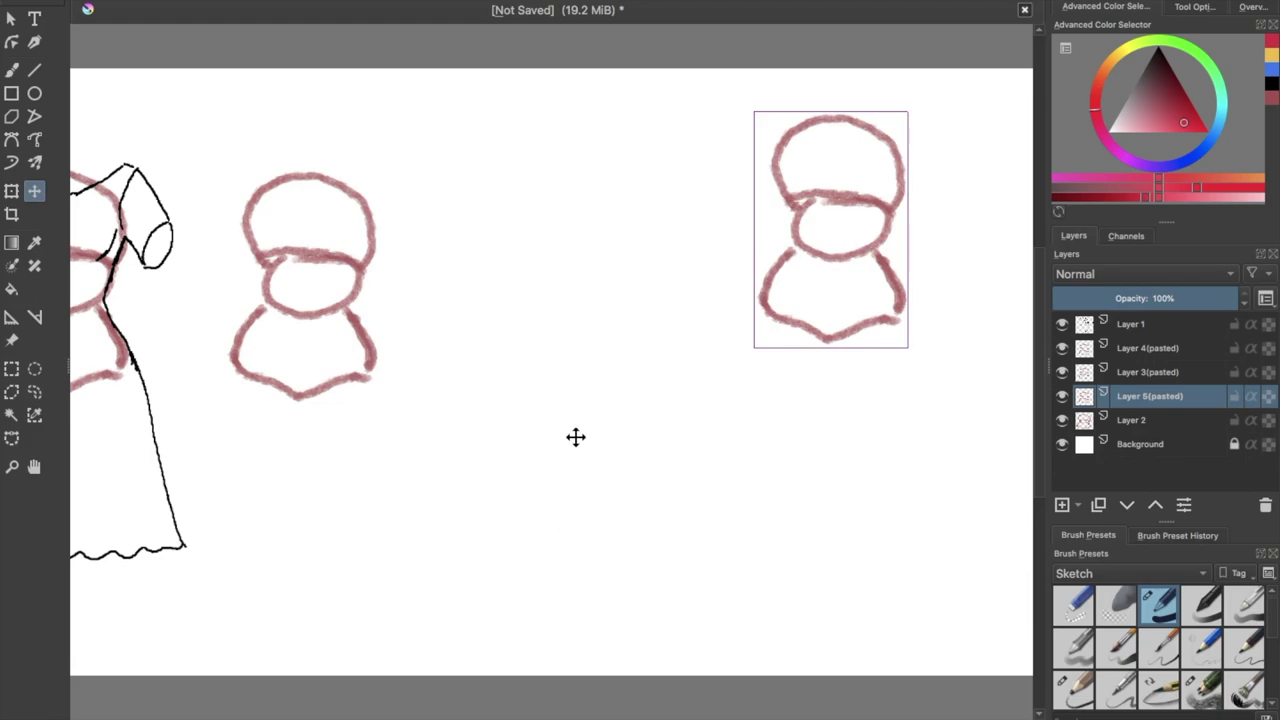
# Paste one more copy of the torso template and move it below the fourth torso near the page's lower edge.
pyautogui.hotkey('ctrl', 'v')
pyautogui.moveTo(417, 214); pyautogui.dragTo(835, 266)
pyautogui.moveTo(560, 717); pyautogui.dragTo(711, 717)
pyautogui.moveTo(486, 246); pyautogui.dragTo(970, 408)
pyautogui.moveTo(552, 717); pyautogui.dragTo(451, 714)
# Add a new paint layer directly beneath Layer 1.
pyautogui.click(1132, 444)
pyautogui.click(1132, 324)
pyautogui.click(1062, 506)
pyautogui.click(1127, 506)
# Sample the blue from the colour dots and fill the second dress, including its short sleeves, with it.
pyautogui.click(35, 243)
pyautogui.click(247, 91)
pyautogui.click(1118, 645)
pyautogui.moveTo(440, 205)
pyautogui.mouseDown()
pyautogui.moveTo(452, 176)
pyautogui.moveTo(436, 250)
pyautogui.mouseUp()
pyautogui.moveTo(455, 176)
pyautogui.mouseDown()
pyautogui.moveTo(472, 202)
pyautogui.moveTo(488, 320)
pyautogui.moveTo(438, 545)
pyautogui.mouseUp()
pyautogui.moveTo(476, 224)
pyautogui.mouseDown()
pyautogui.moveTo(598, 170)
pyautogui.moveTo(615, 255)
pyautogui.moveTo(548, 315)
pyautogui.moveTo(640, 548)
pyautogui.mouseUp()
pyautogui.moveTo(440, 520)
pyautogui.mouseDown()
pyautogui.moveTo(490, 540)
pyautogui.moveTo(625, 545)
pyautogui.mouseUp()
pyautogui.moveTo(500, 325); pyautogui.dragTo(462, 520)
pyautogui.moveTo(500, 220)
pyautogui.mouseDown()
pyautogui.moveTo(520, 443)
pyautogui.moveTo(543, 385)
pyautogui.moveTo(551, 468)
pyautogui.mouseUp()
# Fill the first dress, including its sleeves, with solid golden yellow.
pyautogui.click(1272, 69)
pyautogui.moveTo(286, 223)
pyautogui.mouseDown()
pyautogui.moveTo(283, 526)
pyautogui.moveTo(357, 490)
pyautogui.moveTo(237, 397)
pyautogui.moveTo(240, 310)
pyautogui.mouseUp()
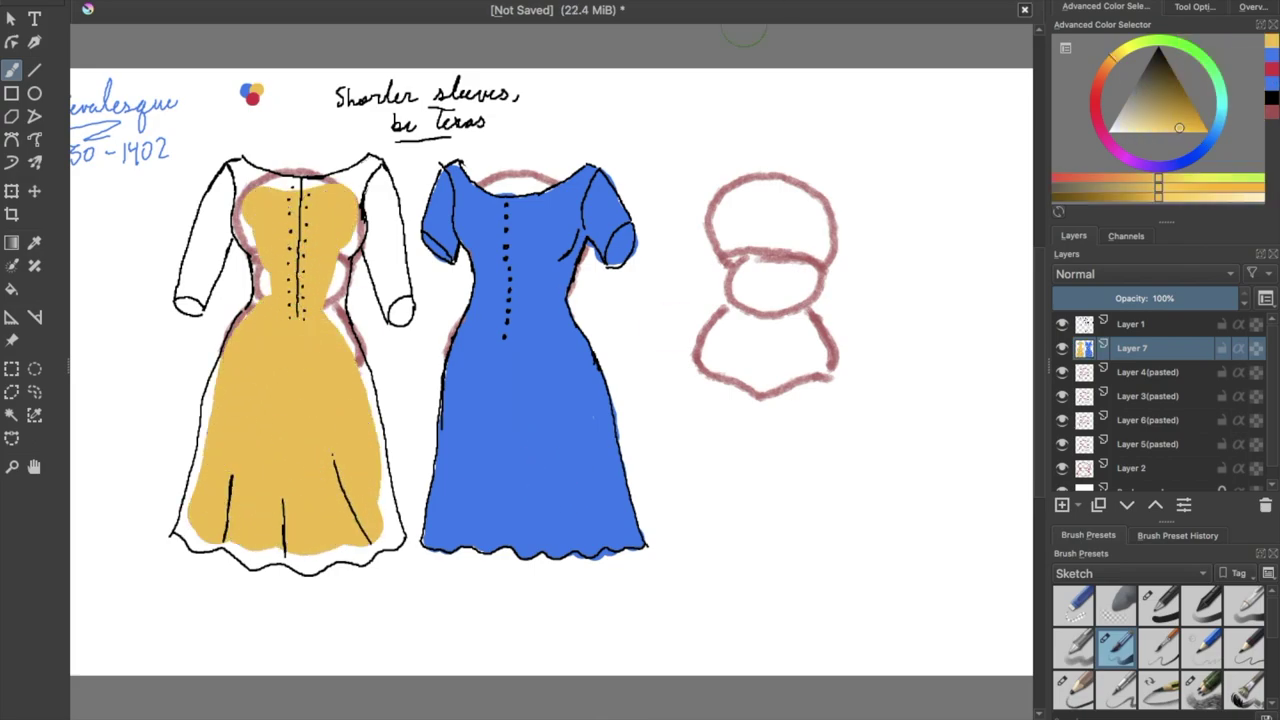
pyautogui.moveTo(355, 235)
pyautogui.mouseDown()
pyautogui.moveTo(335, 320)
pyautogui.moveTo(375, 405)
pyautogui.moveTo(380, 509)
pyautogui.moveTo(395, 540)
pyautogui.mouseUp()
pyautogui.moveTo(245, 560); pyautogui.dragTo(372, 548)
pyautogui.moveTo(183, 525)
pyautogui.mouseDown()
pyautogui.moveTo(215, 548)
pyautogui.moveTo(193, 476)
pyautogui.mouseUp()
pyautogui.moveTo(219, 366); pyautogui.dragTo(203, 464)
pyautogui.moveTo(262, 264); pyautogui.dragTo(235, 330)
pyautogui.moveTo(236, 170)
pyautogui.mouseDown()
pyautogui.moveTo(255, 252)
pyautogui.moveTo(295, 180)
pyautogui.moveTo(365, 200)
pyautogui.moveTo(400, 315)
pyautogui.moveTo(375, 190)
pyautogui.moveTo(220, 195)
pyautogui.moveTo(195, 300)
pyautogui.moveTo(218, 196)
pyautogui.mouseUp()
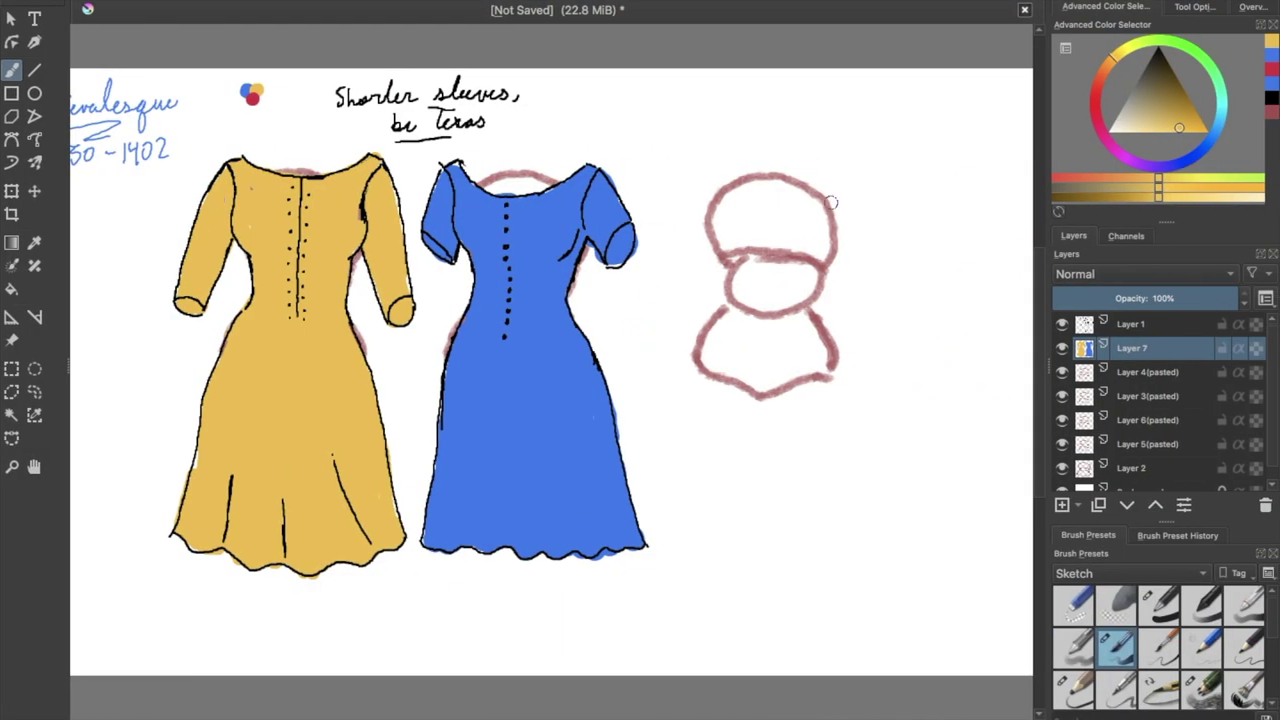
# Outline in black the bodice's side and a rectangular waistband over the third torso using a fine sketch brush.
pyautogui.click(1074, 688)
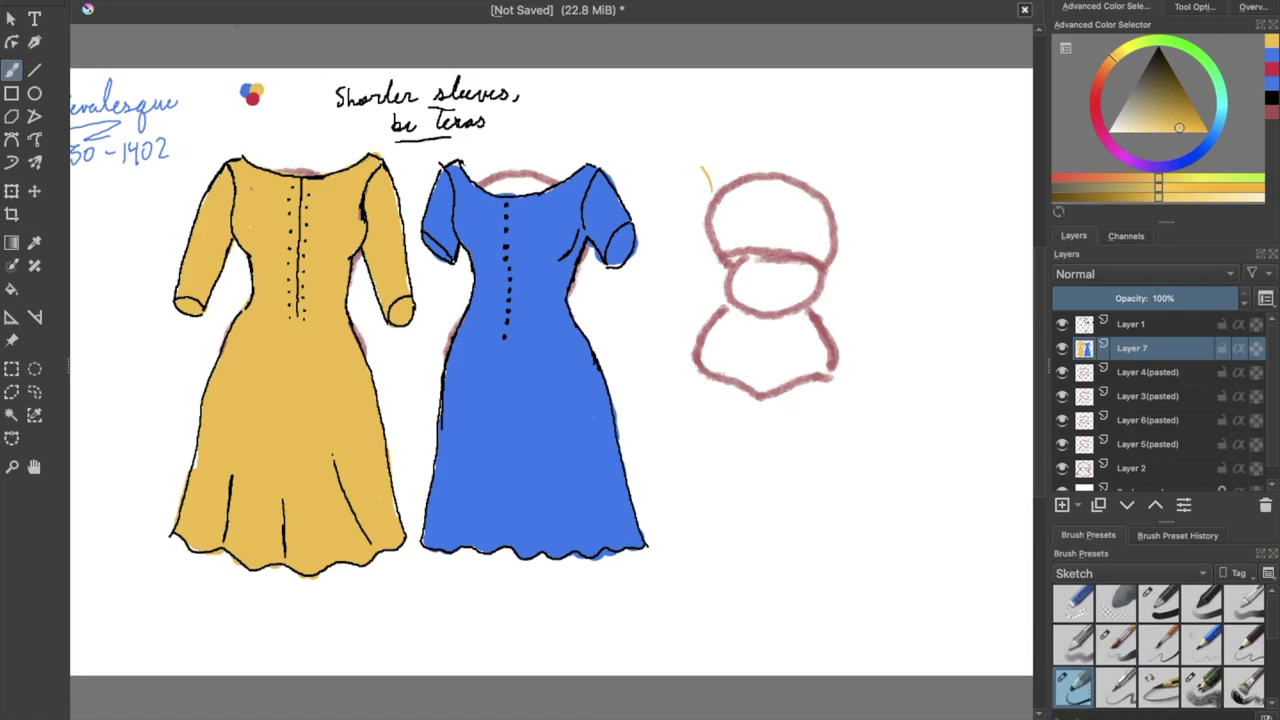
pyautogui.press('d')
pyautogui.moveTo(698, 166); pyautogui.dragTo(711, 192)
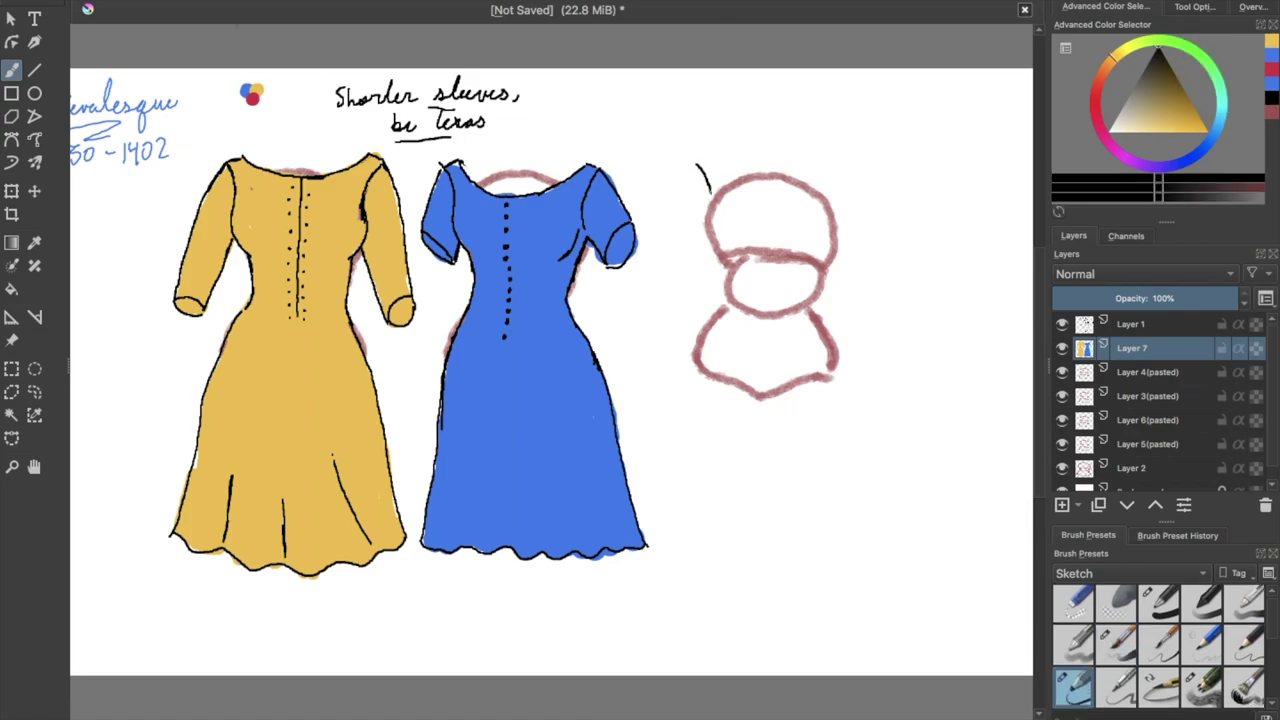
pyautogui.moveTo(711, 243); pyautogui.dragTo(729, 262)
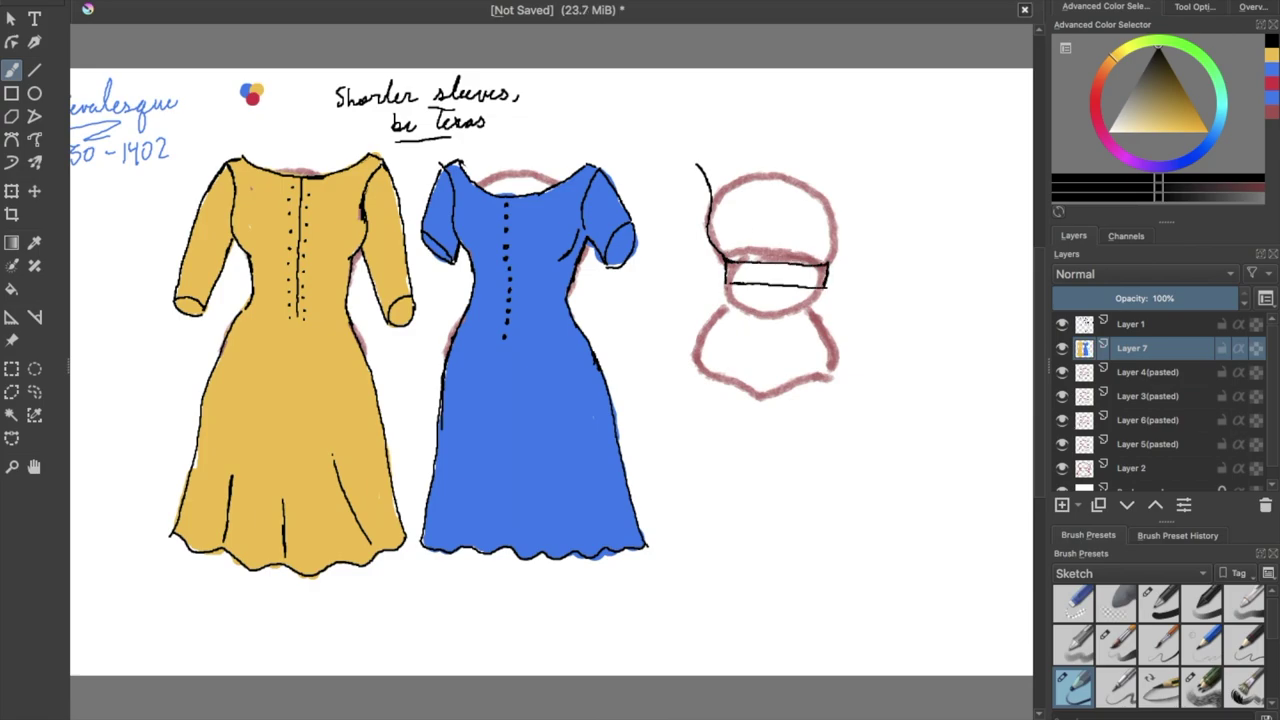
# Draw the third dress's flared long skirt with a wavy hem and add short gather lines below the waistband.
pyautogui.moveTo(704, 348); pyautogui.dragTo(686, 524)
pyautogui.moveTo(844, 320); pyautogui.dragTo(872, 404)
pyautogui.moveTo(826, 290); pyautogui.dragTo(920, 555)
pyautogui.moveTo(688, 518)
pyautogui.mouseDown()
pyautogui.moveTo(678, 590)
pyautogui.moveTo(868, 589)
pyautogui.mouseUp()
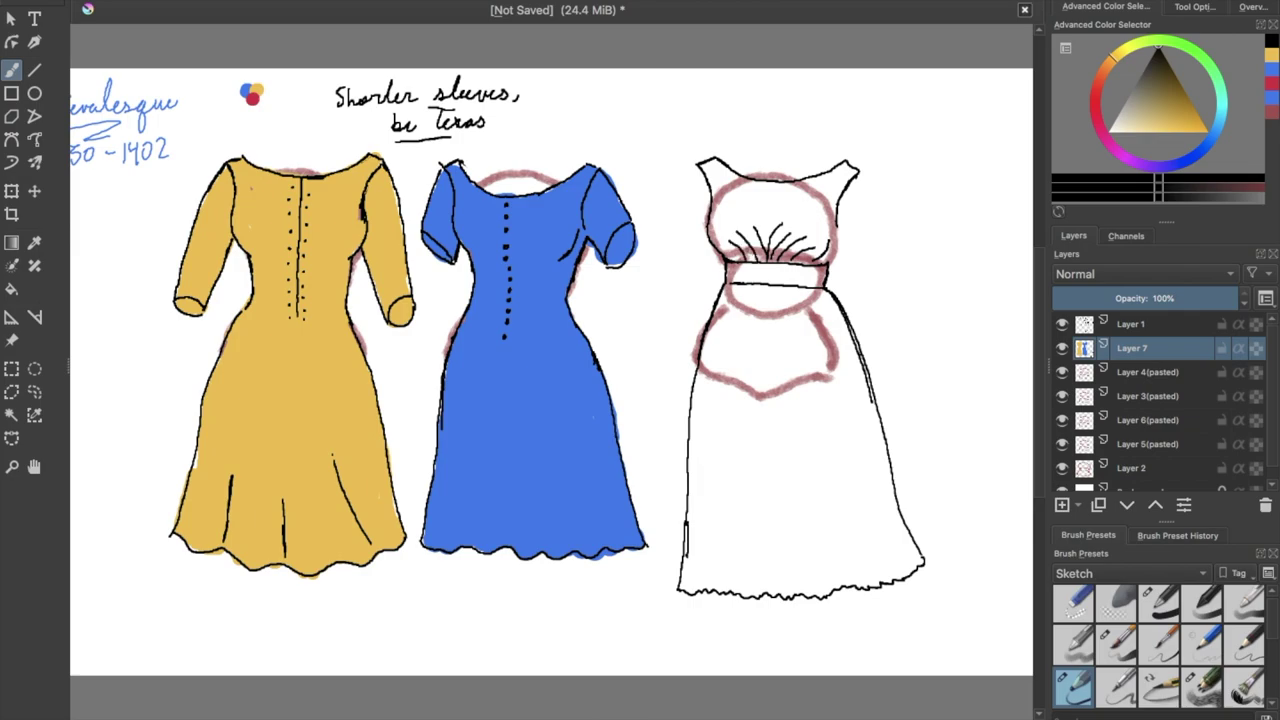
pyautogui.moveTo(768, 291); pyautogui.dragTo(776, 313)
pyautogui.moveTo(782, 297); pyautogui.dragTo(796, 325)
pyautogui.moveTo(802, 300); pyautogui.dragTo(816, 319)
# Draw long bell sleeves with wide open cuffs on both sides of the third dress.
pyautogui.moveTo(838, 228); pyautogui.dragTo(906, 366)
pyautogui.moveTo(858, 172); pyautogui.dragTo(920, 238)
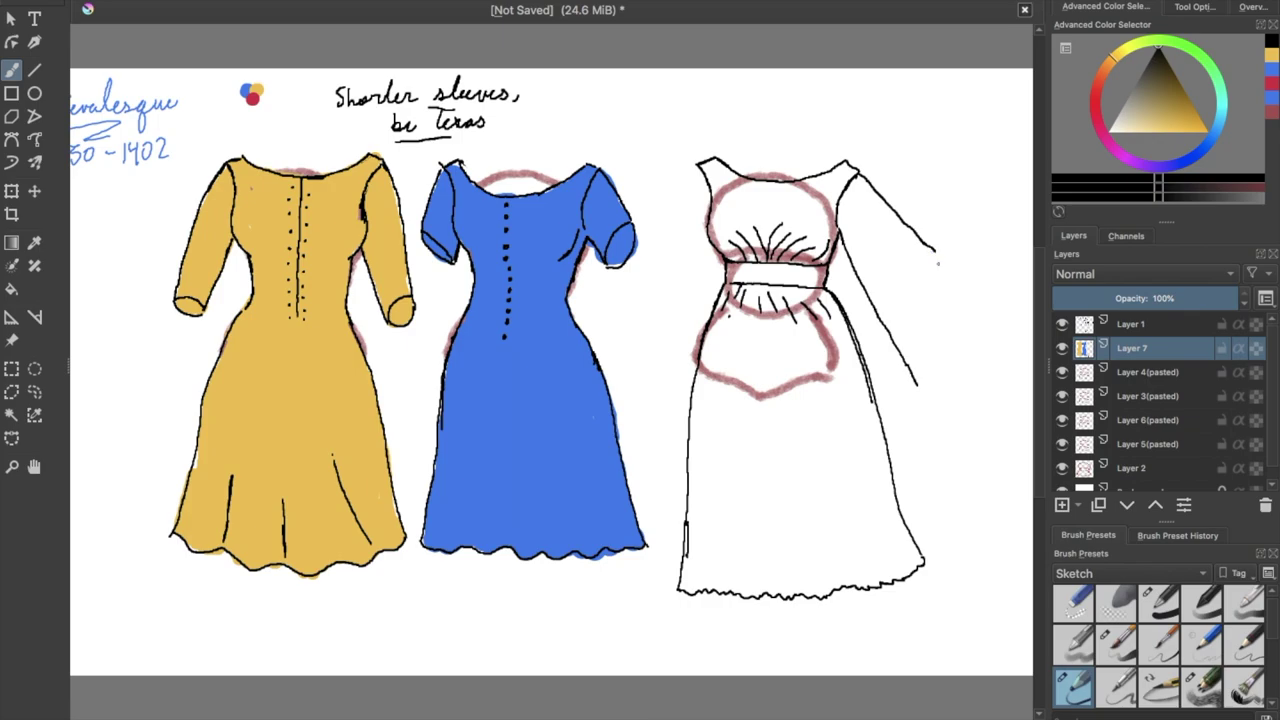
pyautogui.moveTo(935, 252); pyautogui.dragTo(910, 358)
pyautogui.moveTo(934, 253)
pyautogui.mouseDown()
pyautogui.moveTo(941, 299)
pyautogui.moveTo(918, 384)
pyautogui.mouseUp()
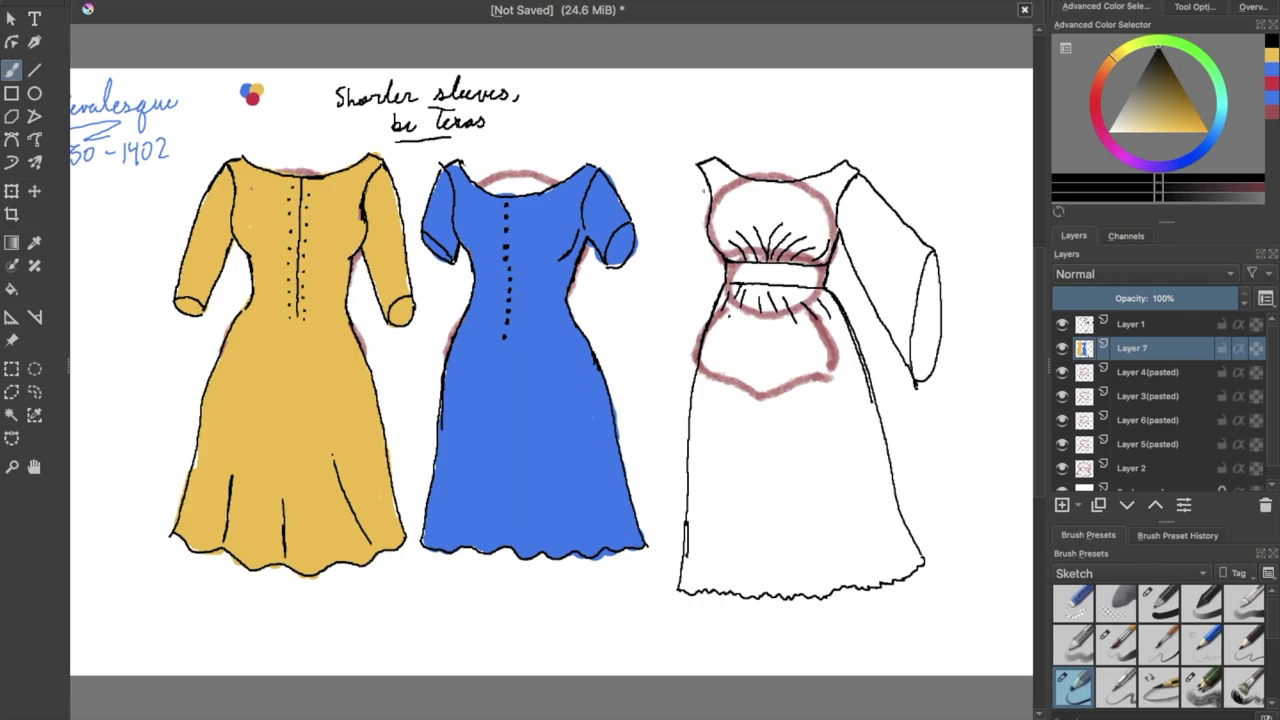
pyautogui.moveTo(677, 218)
pyautogui.mouseDown()
pyautogui.moveTo(648, 292)
pyautogui.moveTo(682, 365)
pyautogui.moveTo(686, 427)
pyautogui.mouseUp()
pyautogui.moveTo(926, 248)
pyautogui.mouseDown()
pyautogui.moveTo(906, 298)
pyautogui.moveTo(886, 302)
pyautogui.mouseUp()
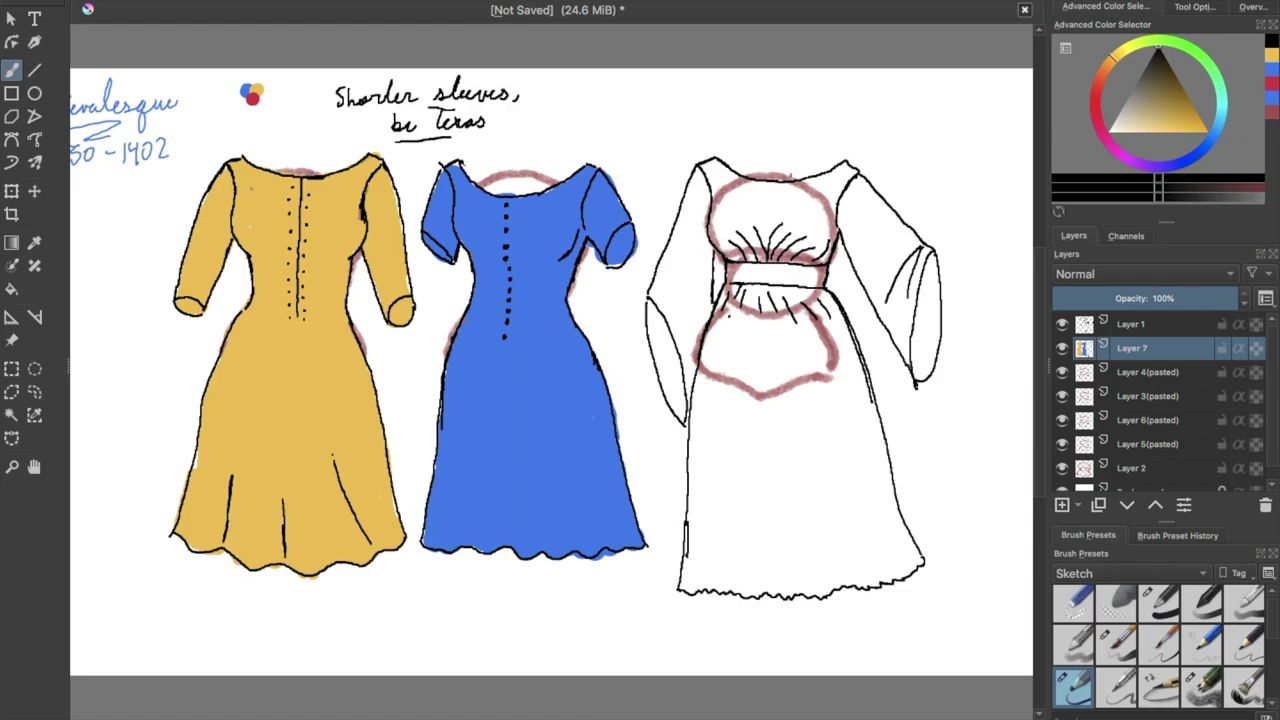
# Add a new layer beneath Layer 7 and paint the third dress's waistband red on it.
pyautogui.click(1272, 86)
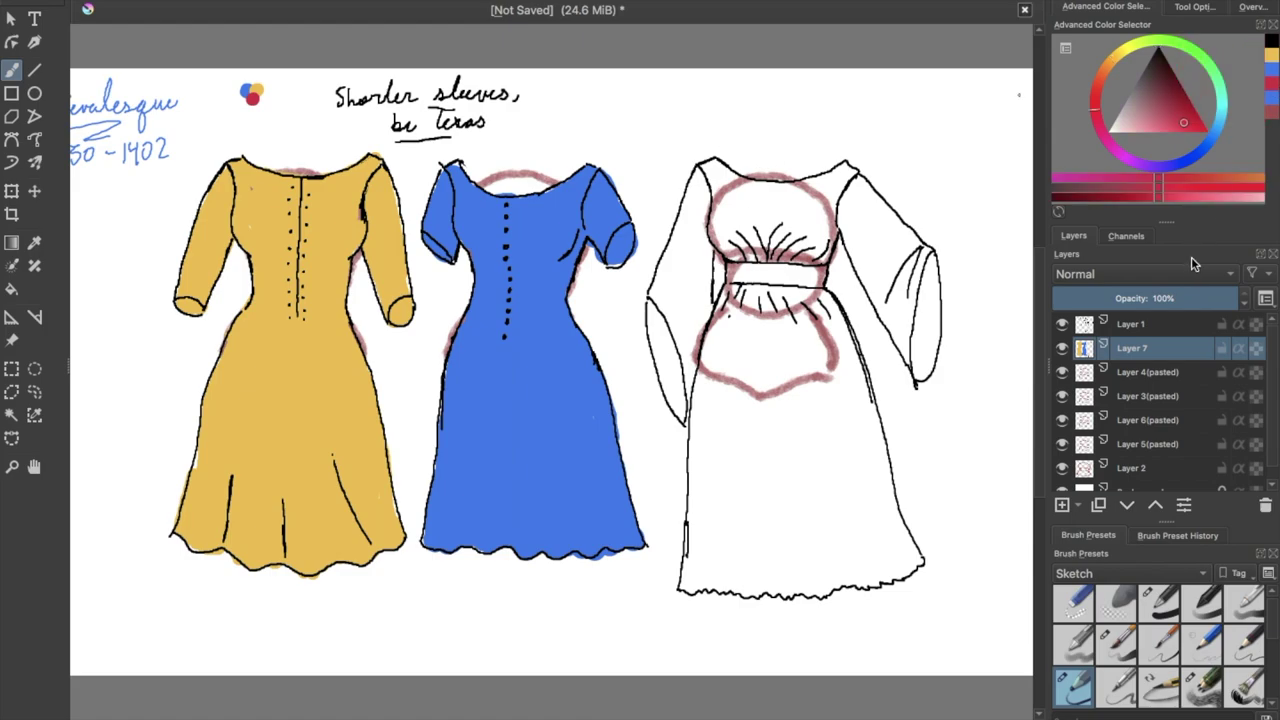
pyautogui.press('Insert')
pyautogui.moveTo(1136, 346); pyautogui.dragTo(1138, 383)
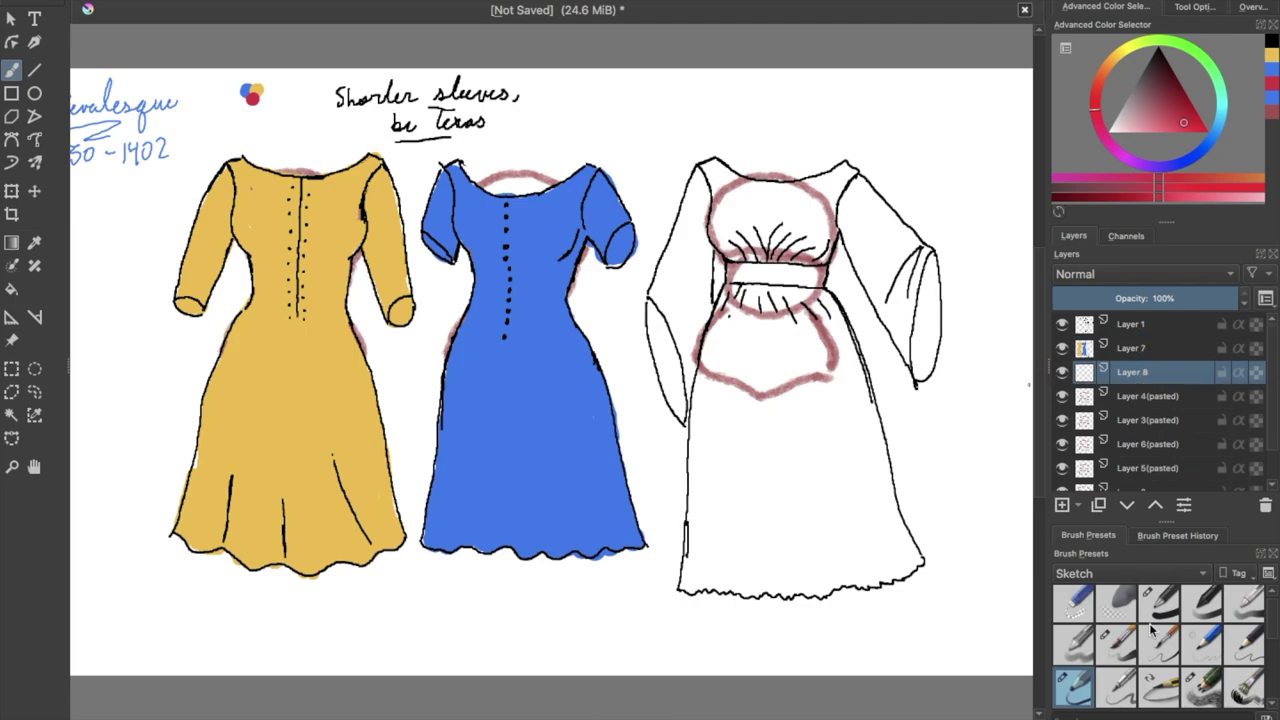
pyautogui.click(1117, 645)
pyautogui.moveTo(732, 274)
pyautogui.mouseDown()
pyautogui.moveTo(820, 271)
pyautogui.moveTo(753, 270)
pyautogui.moveTo(798, 269)
pyautogui.mouseUp()
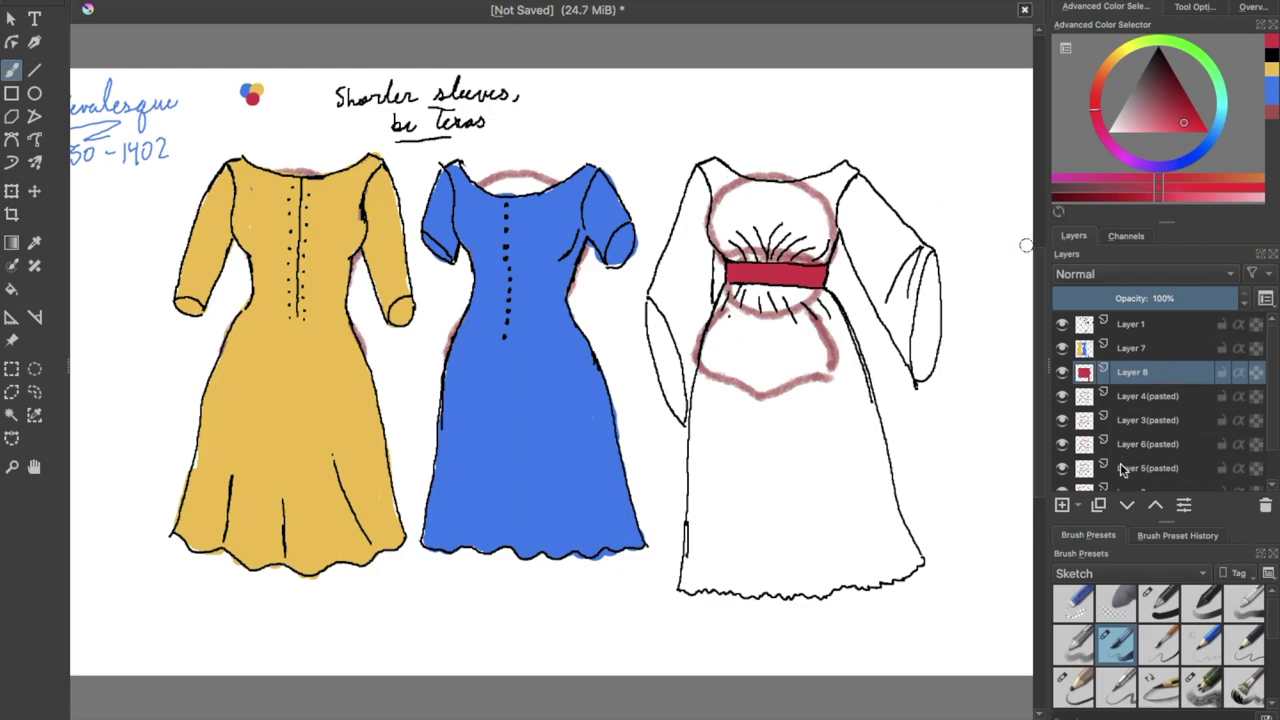
# Paint blue along the edges of the third dress's sleeves, neckline and bodice.
pyautogui.press('x')
pyautogui.moveTo(712, 170)
pyautogui.mouseDown()
pyautogui.moveTo(654, 297)
pyautogui.moveTo(676, 318)
pyautogui.mouseUp()
pyautogui.moveTo(705, 236); pyautogui.dragTo(706, 334)
pyautogui.moveTo(690, 424)
pyautogui.mouseDown()
pyautogui.moveTo(698, 350)
pyautogui.moveTo(664, 306)
pyautogui.mouseUp()
pyautogui.moveTo(718, 168)
pyautogui.mouseDown()
pyautogui.moveTo(746, 188)
pyautogui.moveTo(848, 170)
pyautogui.moveTo(850, 190)
pyautogui.moveTo(926, 262)
pyautogui.moveTo(905, 354)
pyautogui.mouseUp()
pyautogui.moveTo(851, 247)
pyautogui.mouseDown()
pyautogui.moveTo(893, 344)
pyautogui.moveTo(896, 301)
pyautogui.mouseUp()
pyautogui.moveTo(858, 245)
pyautogui.mouseDown()
pyautogui.moveTo(845, 226)
pyautogui.moveTo(822, 258)
pyautogui.mouseUp()
pyautogui.moveTo(714, 232)
pyautogui.mouseDown()
pyautogui.moveTo(735, 253)
pyautogui.moveTo(809, 257)
pyautogui.mouseUp()
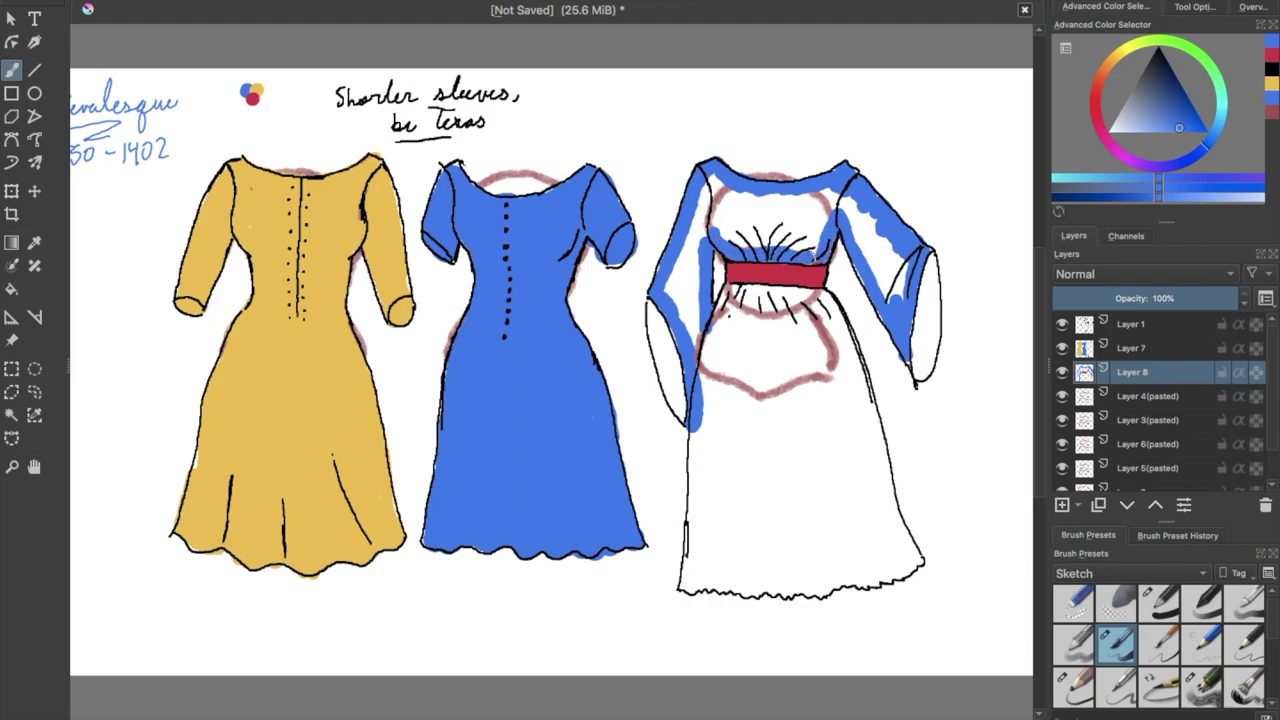
# Paint the third dress's skirt blue and fill in its remaining white bodice and sleeve areas on Layer 8.
pyautogui.moveTo(727, 295)
pyautogui.mouseDown()
pyautogui.moveTo(792, 290)
pyautogui.moveTo(836, 306)
pyautogui.moveTo(712, 352)
pyautogui.mouseUp()
pyautogui.moveTo(717, 437)
pyautogui.mouseDown()
pyautogui.moveTo(697, 478)
pyautogui.moveTo(692, 586)
pyautogui.moveTo(832, 588)
pyautogui.moveTo(918, 558)
pyautogui.mouseUp()
pyautogui.moveTo(846, 314); pyautogui.dragTo(903, 540)
pyautogui.press('pageup')
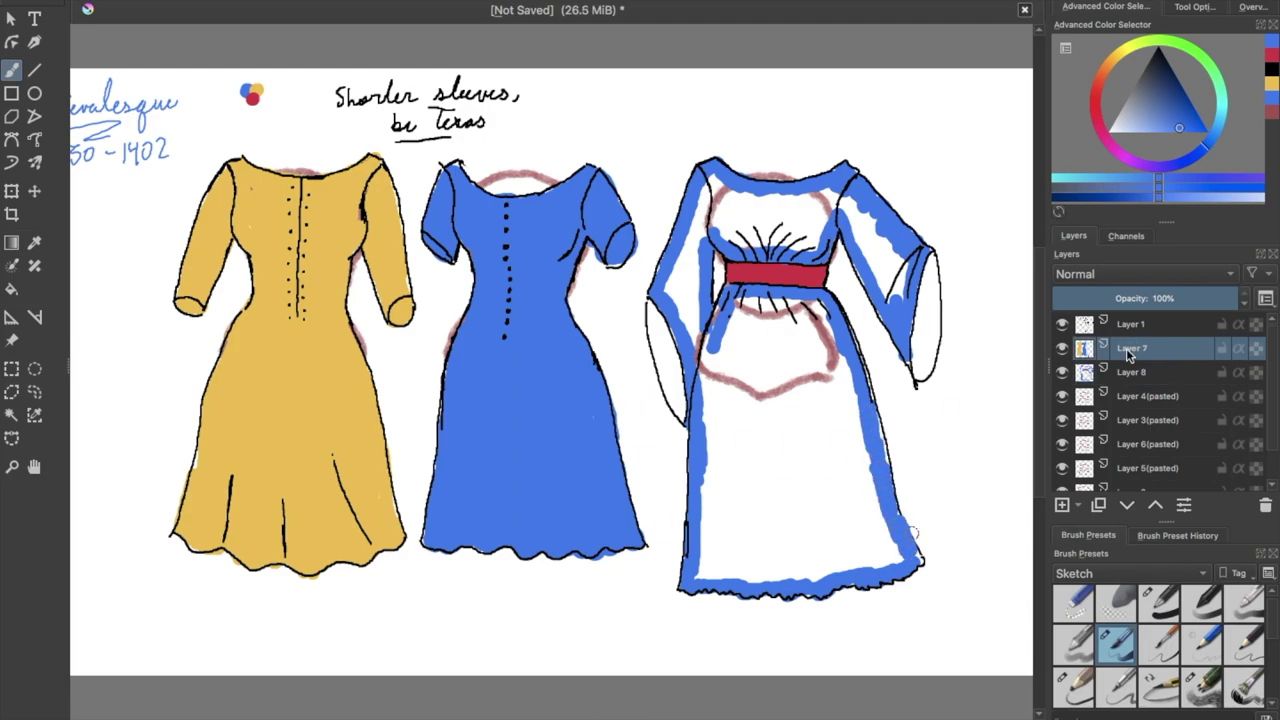
pyautogui.press('pagedown')
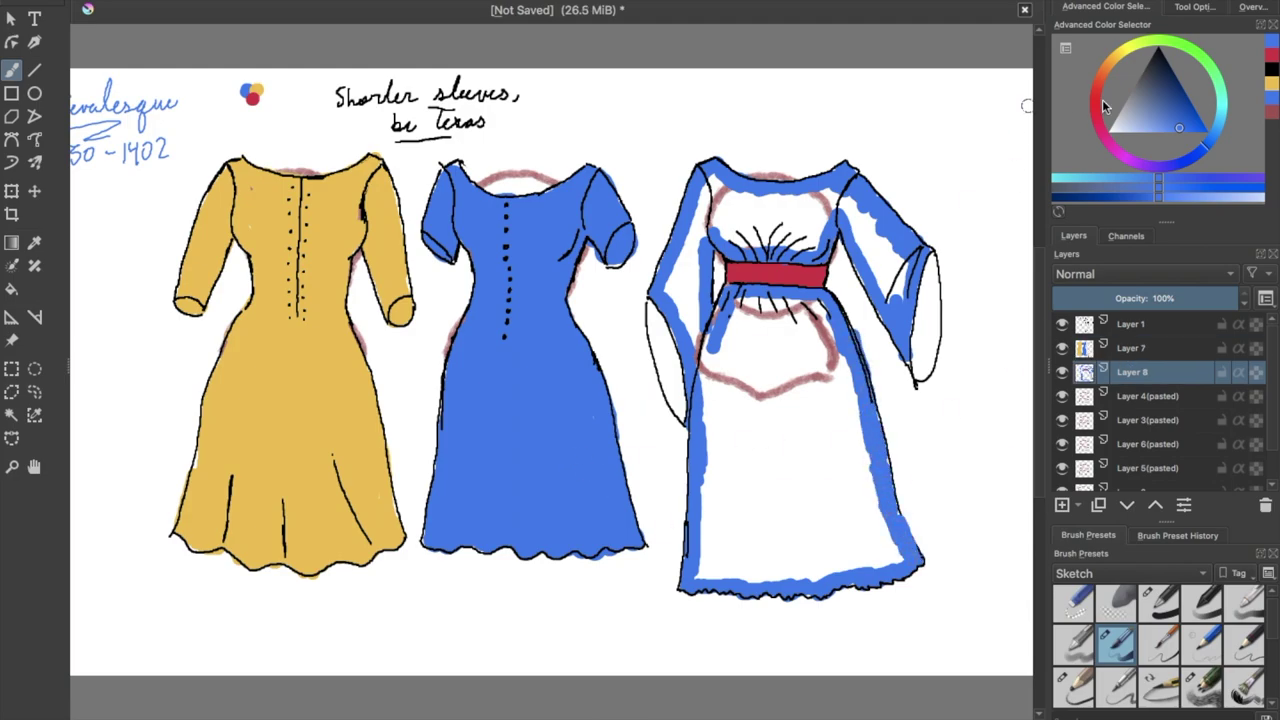
pyautogui.moveTo(785, 300)
pyautogui.mouseDown()
pyautogui.moveTo(735, 335)
pyautogui.moveTo(720, 500)
pyautogui.moveTo(888, 560)
pyautogui.moveTo(816, 340)
pyautogui.moveTo(790, 500)
pyautogui.moveTo(676, 345)
pyautogui.moveTo(690, 310)
pyautogui.moveTo(680, 268)
pyautogui.mouseUp()
pyautogui.moveTo(740, 190)
pyautogui.mouseDown()
pyautogui.moveTo(700, 230)
pyautogui.moveTo(830, 215)
pyautogui.moveTo(878, 250)
pyautogui.moveTo(880, 200)
pyautogui.moveTo(890, 285)
pyautogui.mouseUp()
pyautogui.moveTo(682, 238); pyautogui.dragTo(695, 260)
# Paint the third dress's sleeve openings grey and add a grey collar band along the neckline.
pyautogui.click(1136, 94)
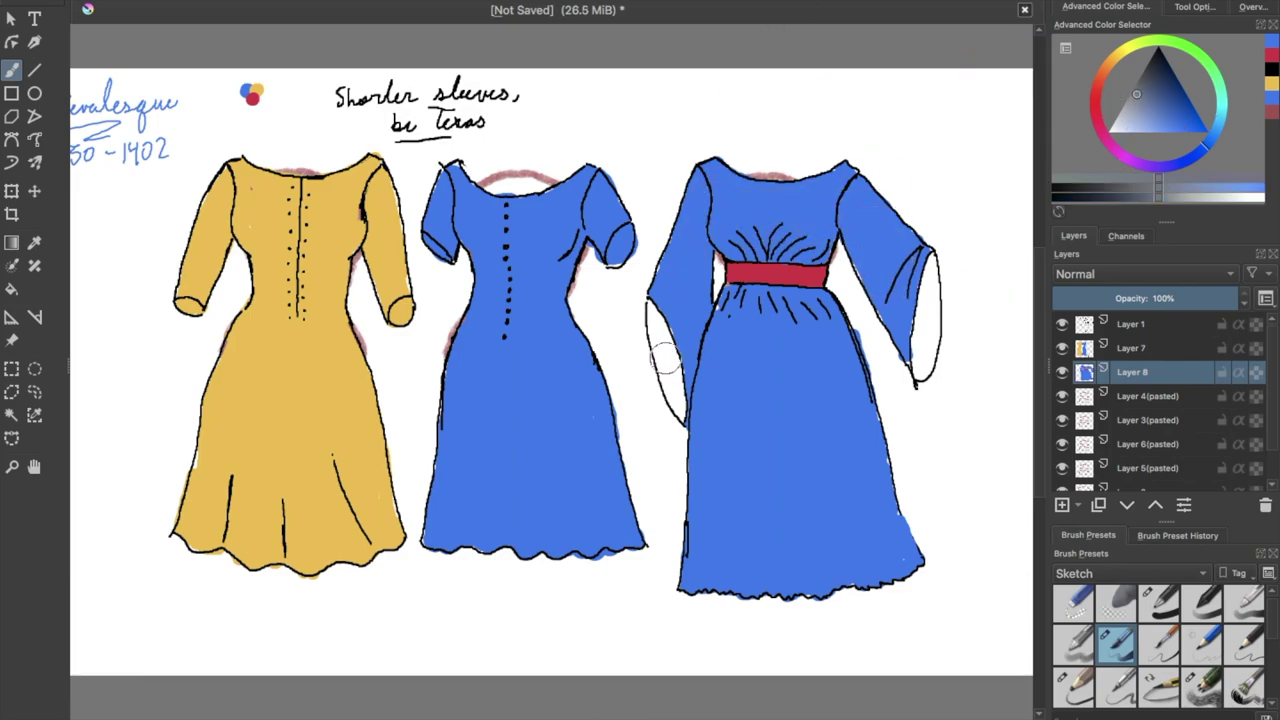
pyautogui.moveTo(656, 345)
pyautogui.mouseDown()
pyautogui.moveTo(660, 366)
pyautogui.moveTo(652, 320)
pyautogui.moveTo(680, 410)
pyautogui.moveTo(665, 370)
pyautogui.moveTo(658, 378)
pyautogui.mouseUp()
pyautogui.moveTo(934, 262)
pyautogui.mouseDown()
pyautogui.moveTo(923, 376)
pyautogui.moveTo(932, 272)
pyautogui.mouseUp()
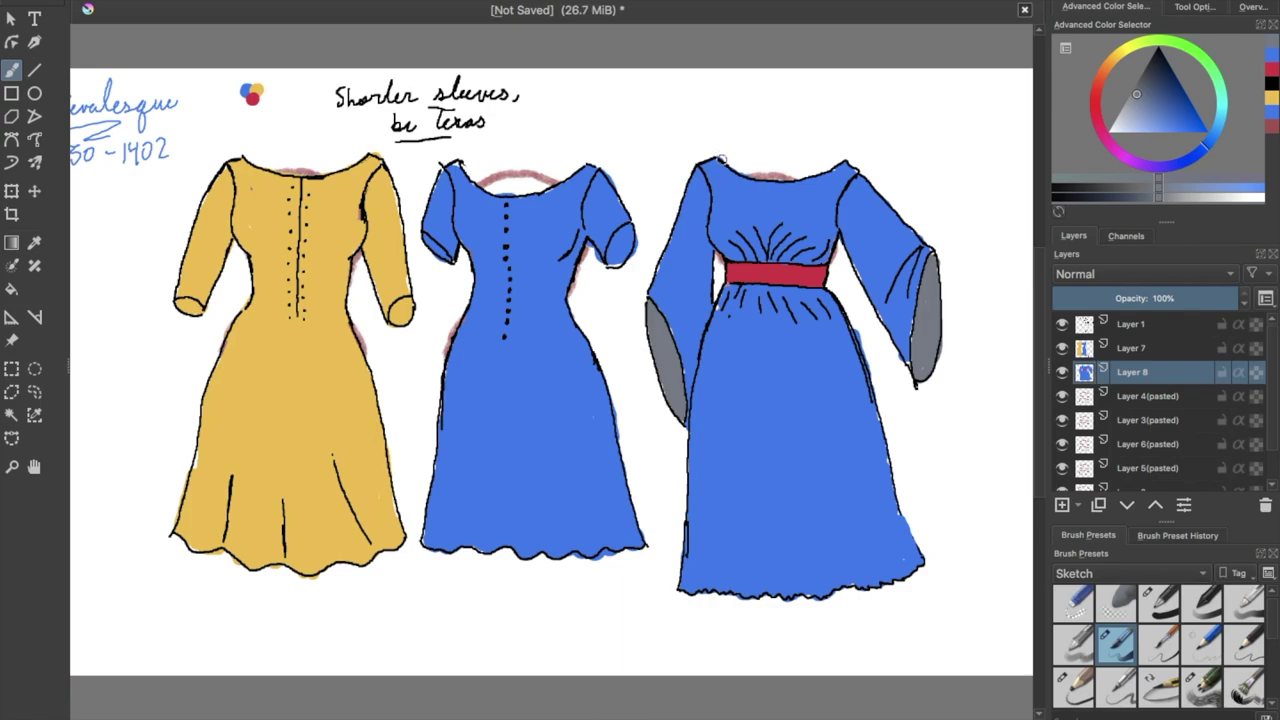
pyautogui.moveTo(770, 180)
pyautogui.mouseDown()
pyautogui.moveTo(830, 172)
pyautogui.moveTo(846, 156)
pyautogui.mouseUp()
# Outline the grey collar on Layer 1 with a black scalloped, fur-like line.
pyautogui.click(1075, 688)
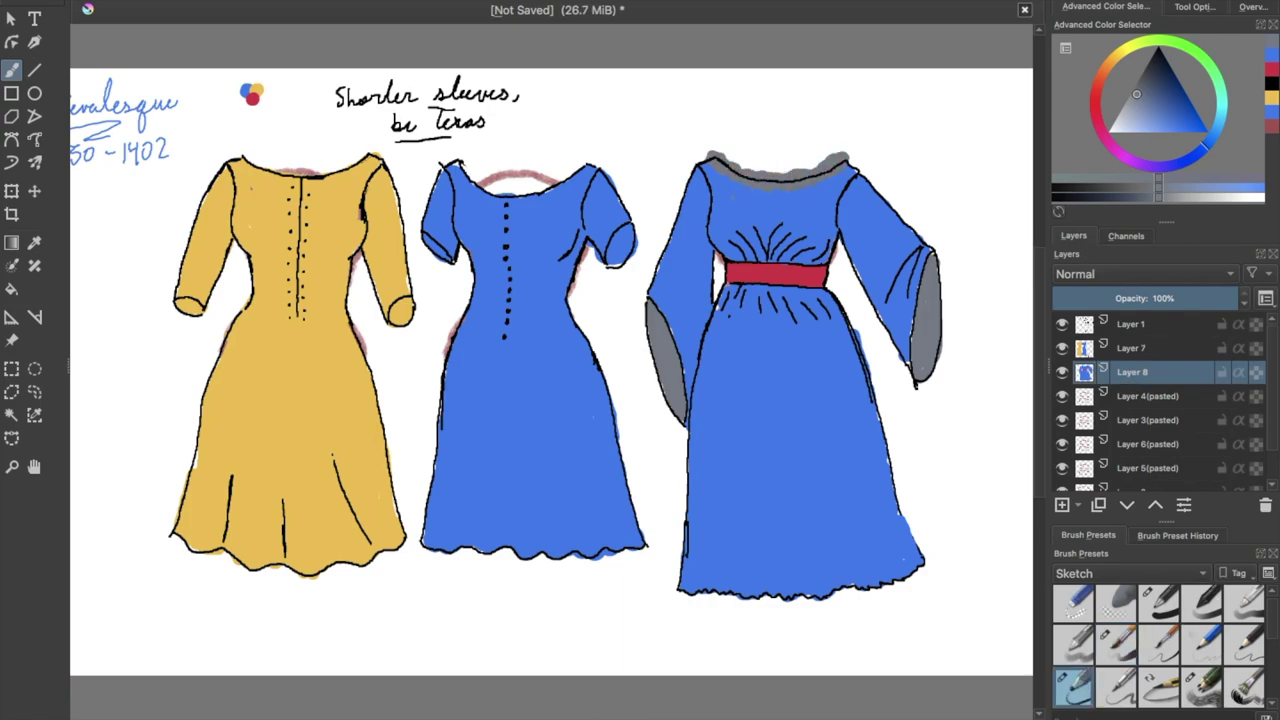
pyautogui.click(1153, 349)
pyautogui.click(1123, 327)
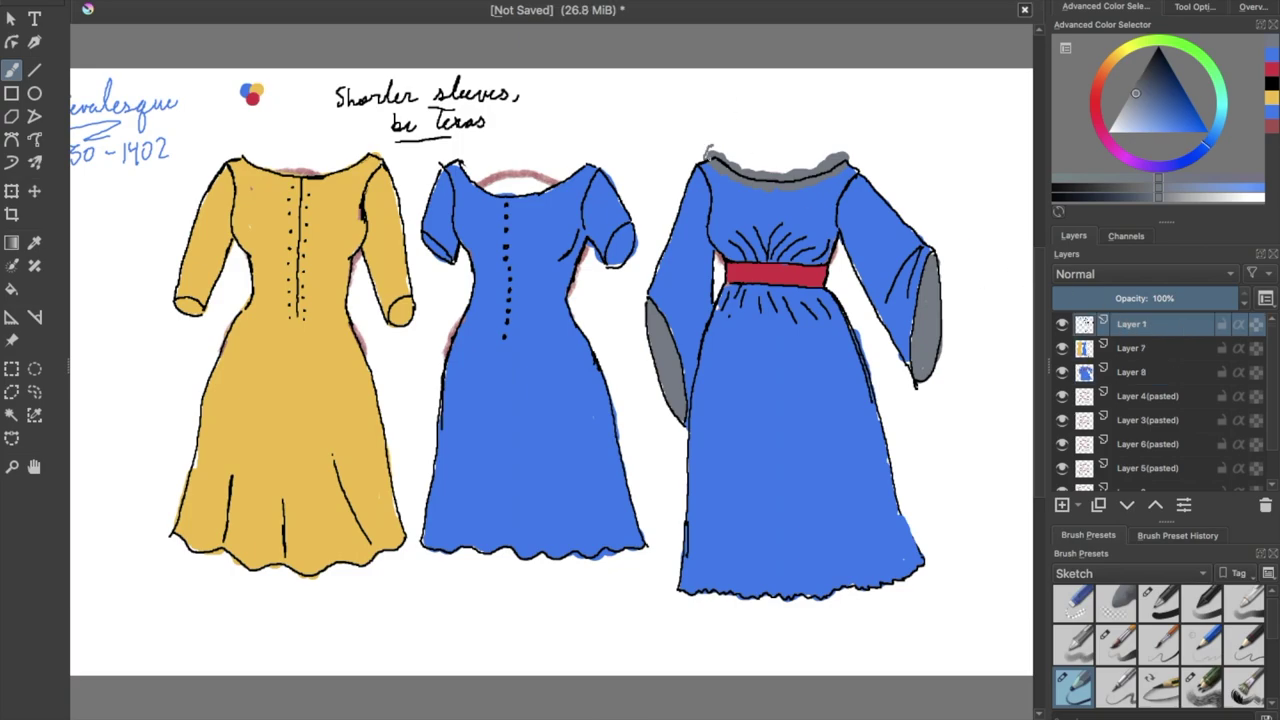
pyautogui.click(1272, 83)
pyautogui.moveTo(704, 158); pyautogui.dragTo(816, 160)
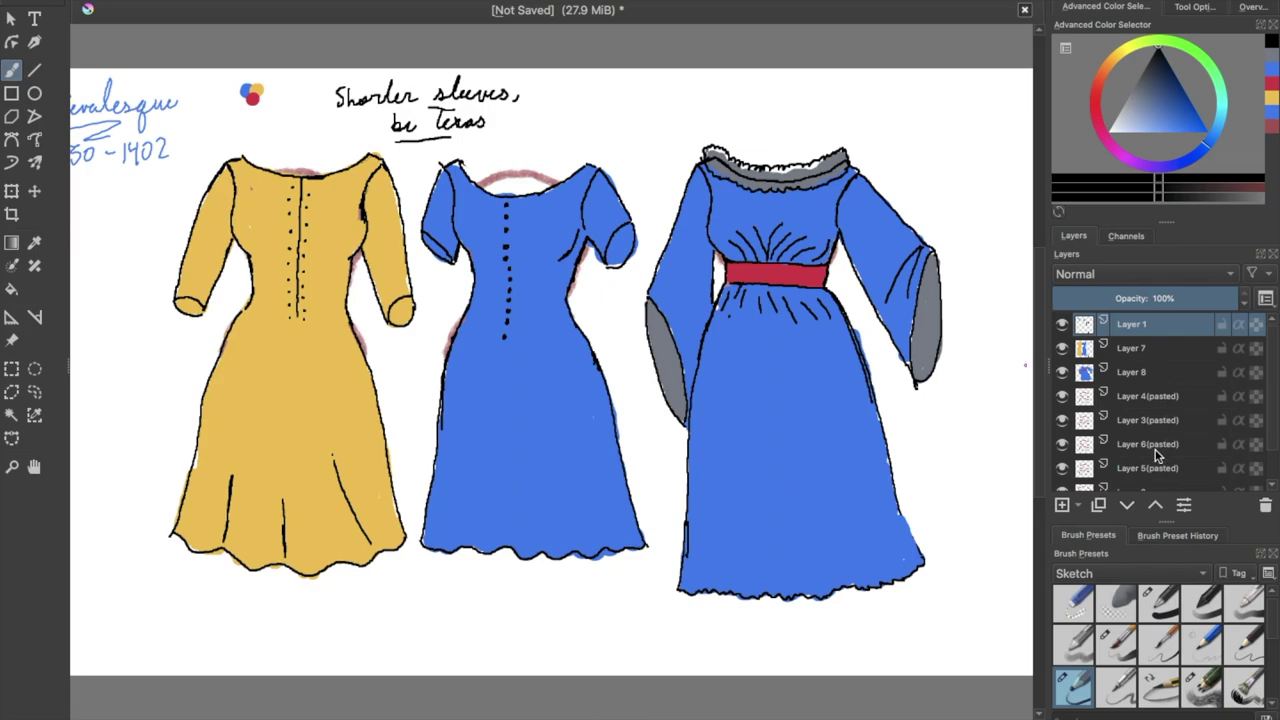
# Erase the original neckline inside the collar on Layer 7 and fill the collar's white gaps with grey on Layer 8.
pyautogui.click(1150, 370)
pyautogui.click(1148, 350)
pyautogui.click(1073, 604)
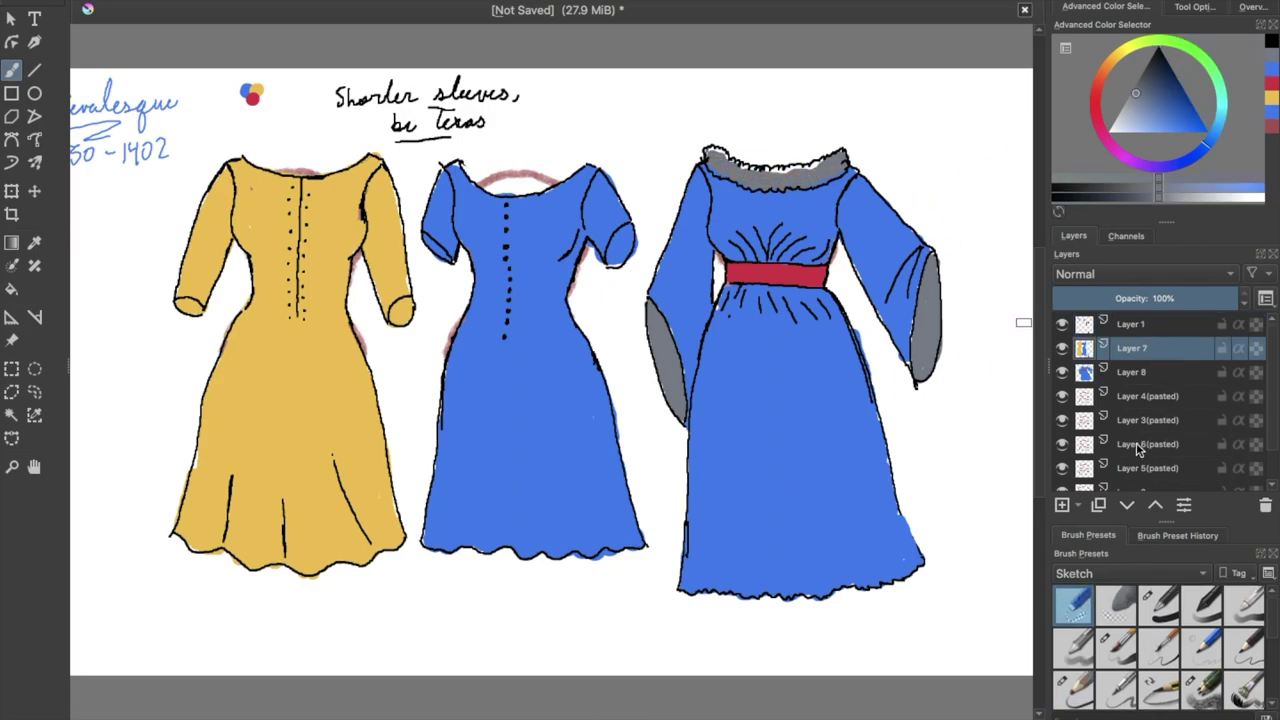
pyautogui.click(1150, 372)
pyautogui.click(1113, 653)
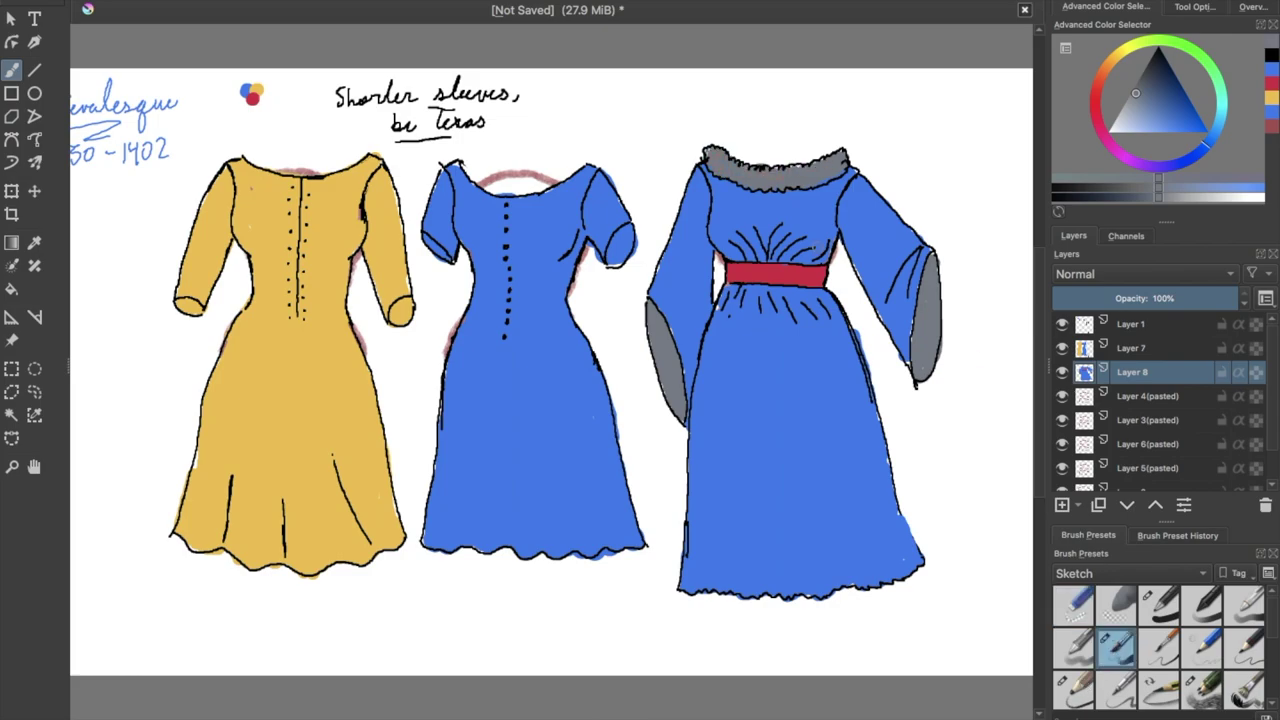
# Handwrite the note "Chilly wear" in grey above the third dress on Layer 1.
pyautogui.moveTo(535, 714)
pyautogui.mouseDown()
pyautogui.moveTo(650, 714)
pyautogui.moveTo(618, 714)
pyautogui.mouseUp()
pyautogui.click(1173, 612)
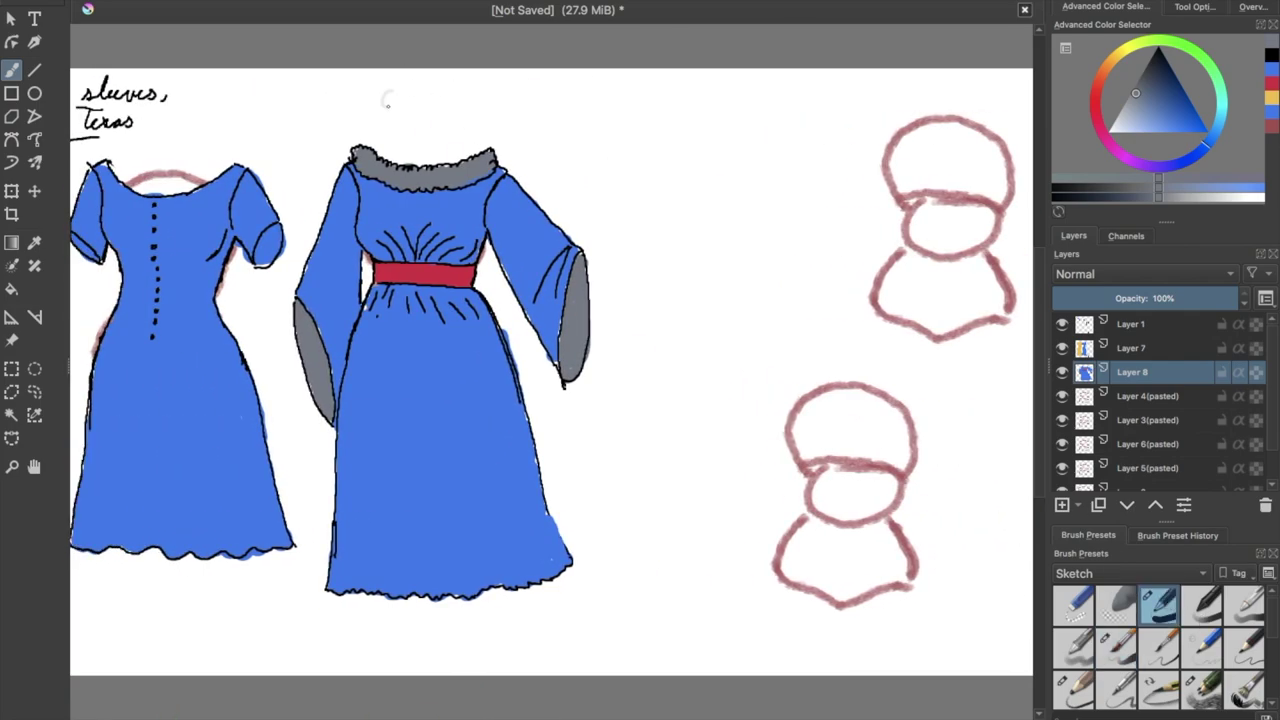
pyautogui.click(1160, 326)
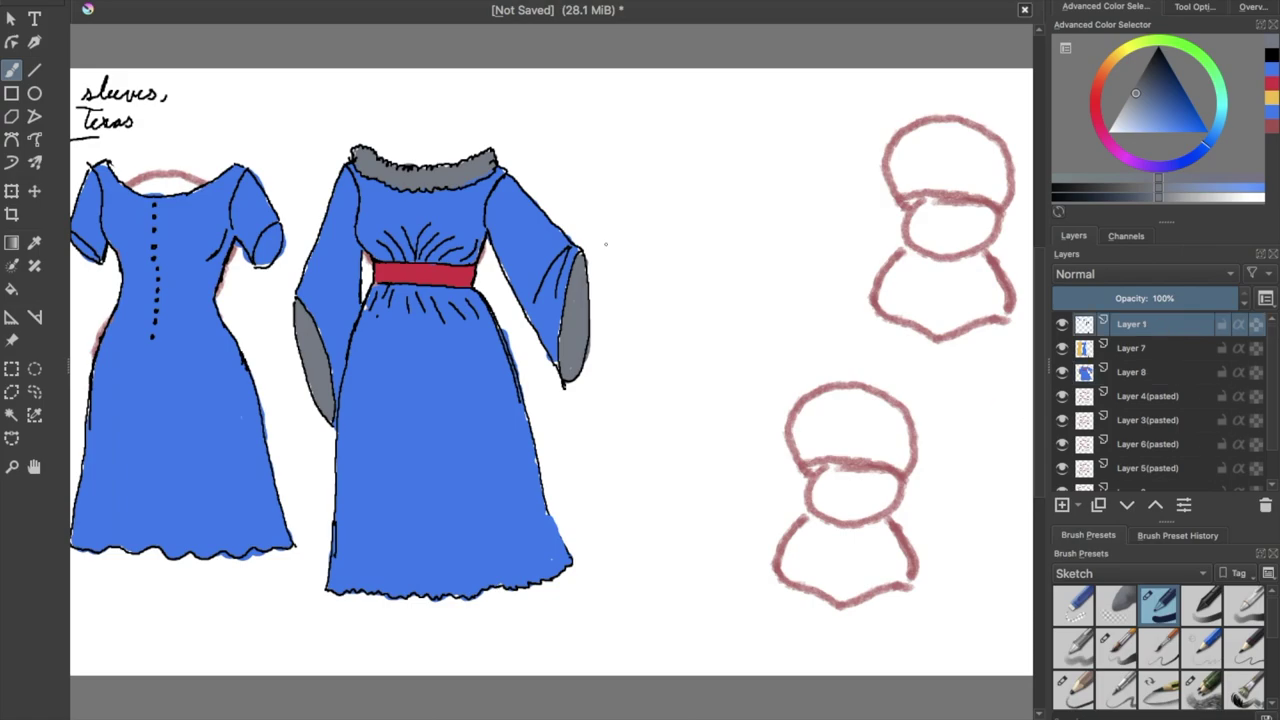
pyautogui.moveTo(391, 82); pyautogui.dragTo(395, 99)
pyautogui.moveTo(396, 99)
pyautogui.mouseDown()
pyautogui.moveTo(432, 80)
pyautogui.moveTo(462, 98)
pyautogui.mouseUp()
pyautogui.moveTo(391, 123); pyautogui.dragTo(462, 133)
# Outline a fitted dress with wide straps, a front neckline slit and a flaring skirt in black over the lower torso.
pyautogui.click(1074, 688)
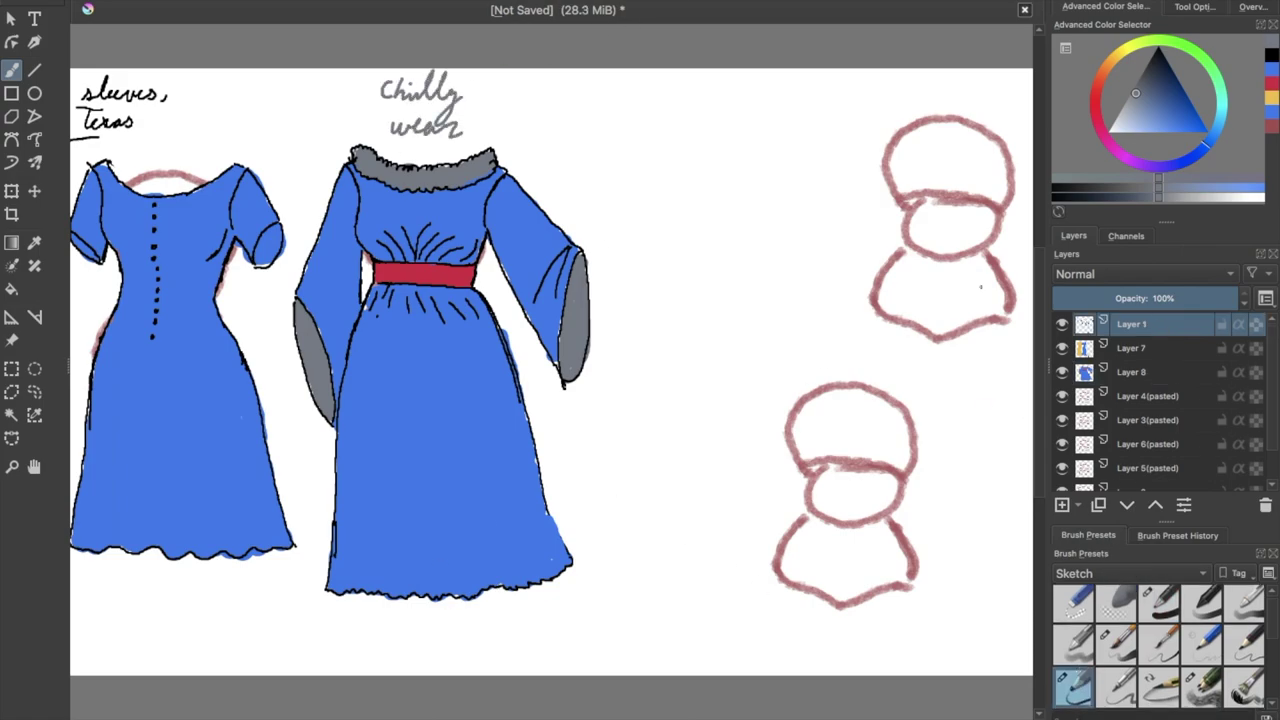
pyautogui.moveTo(816, 365); pyautogui.dragTo(810, 380)
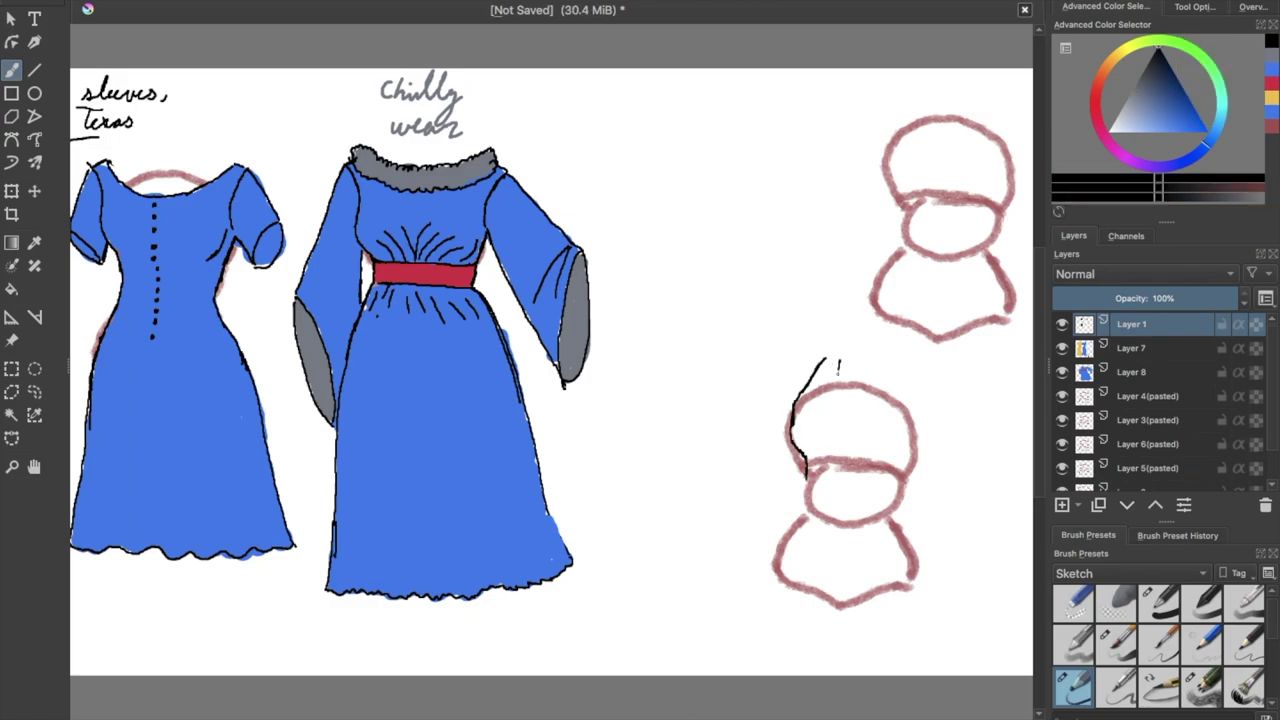
pyautogui.moveTo(853, 410); pyautogui.dragTo(884, 366)
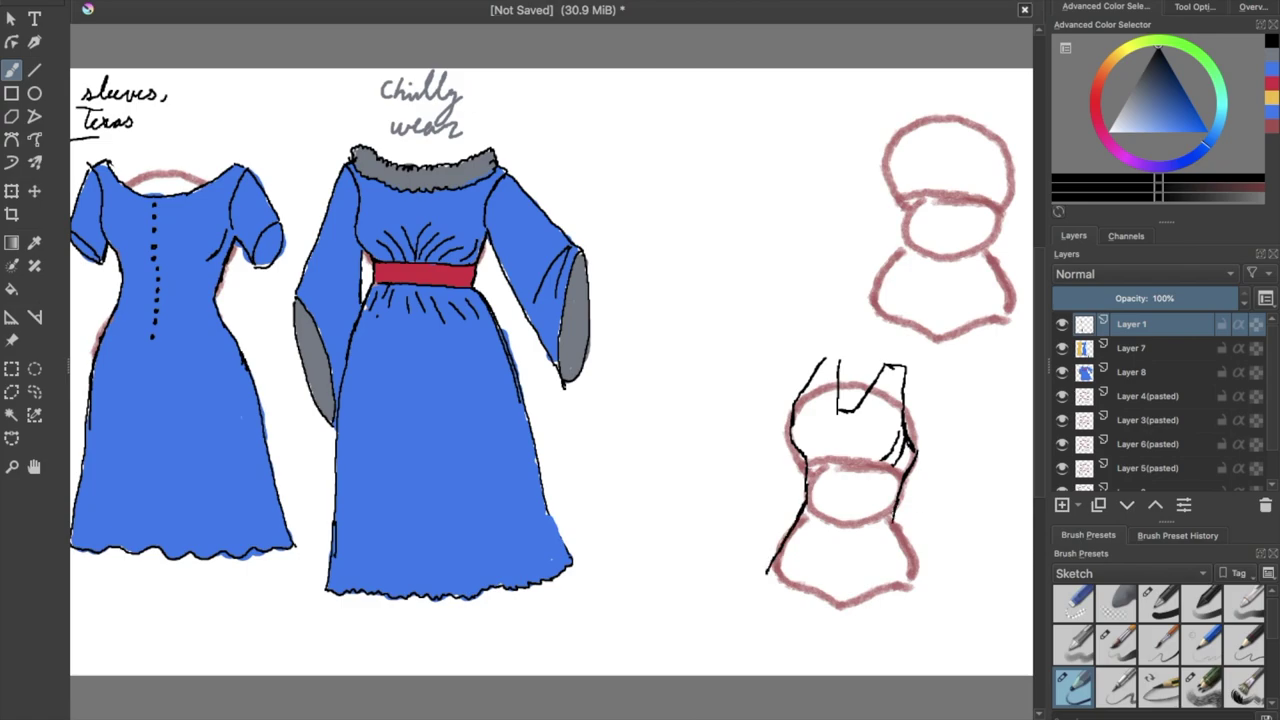
pyautogui.moveTo(896, 520); pyautogui.dragTo(920, 590)
pyautogui.moveTo(750, 612); pyautogui.dragTo(736, 668)
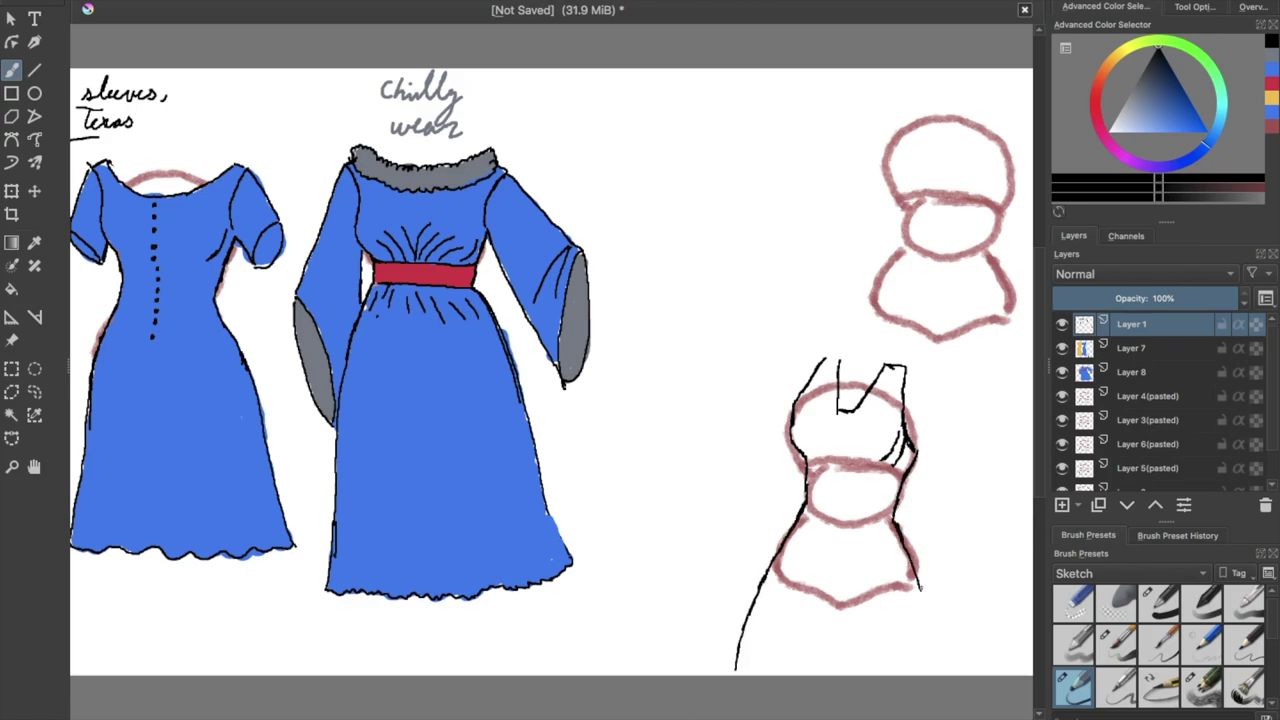
pyautogui.moveTo(836, 412); pyautogui.dragTo(834, 452)
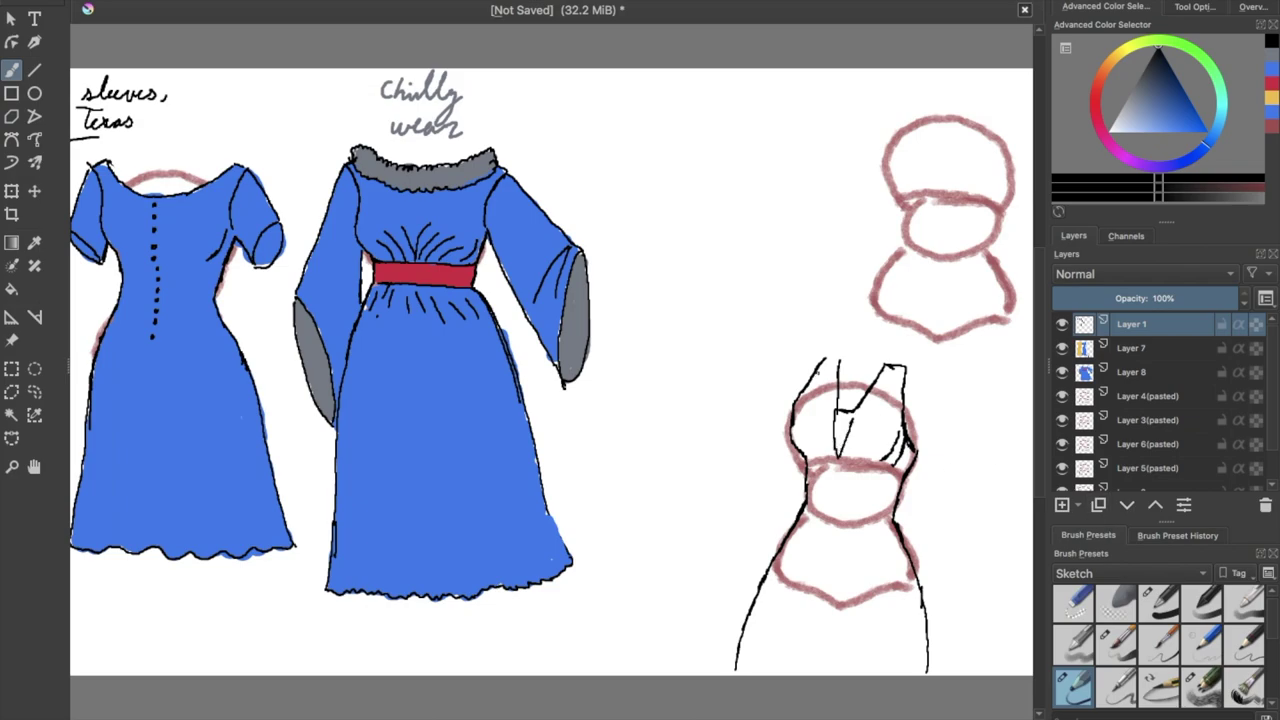
# Make Layer 8 active and show the Textures brush presets.
pyautogui.click(1157, 373)
pyautogui.scroll(-5, 1166, 684)
pyautogui.click(1165, 576)
pyautogui.click(1168, 595)
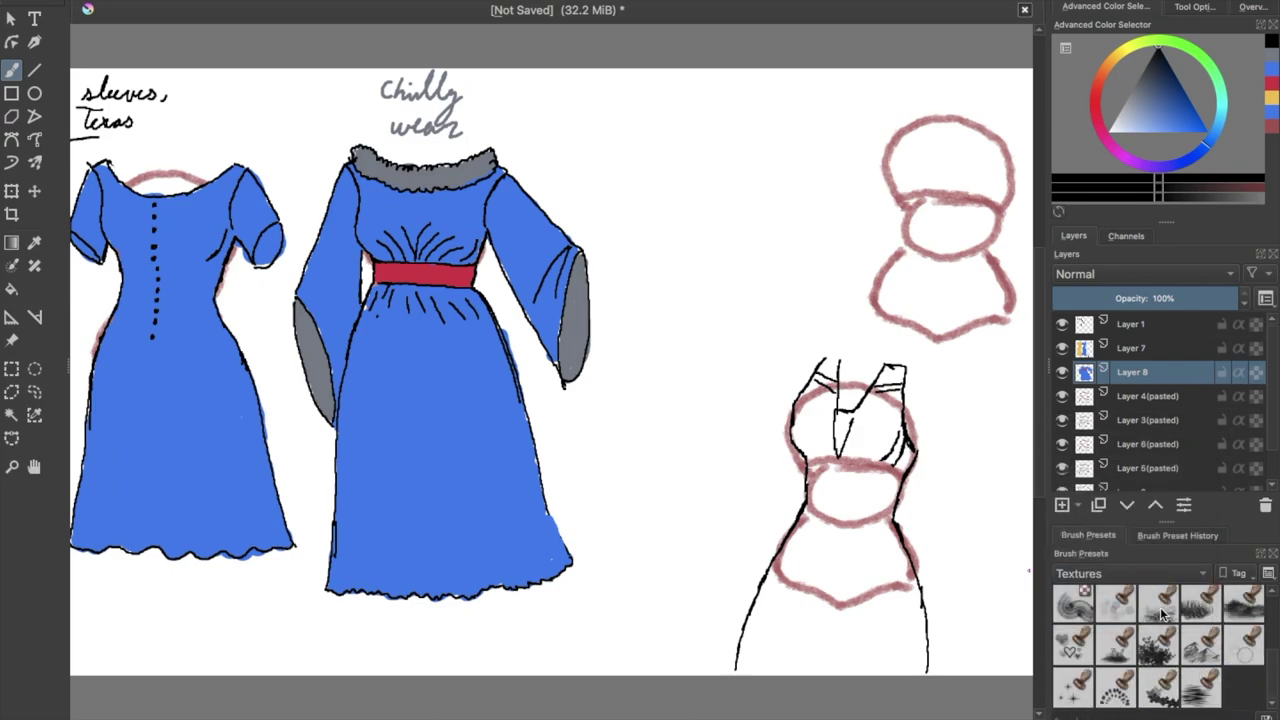
# Try a scratchy texture stamp on both straps of the new dress and undo the marks.
pyautogui.click(1197, 692)
pyautogui.click(825, 384)
pyautogui.click(893, 380)
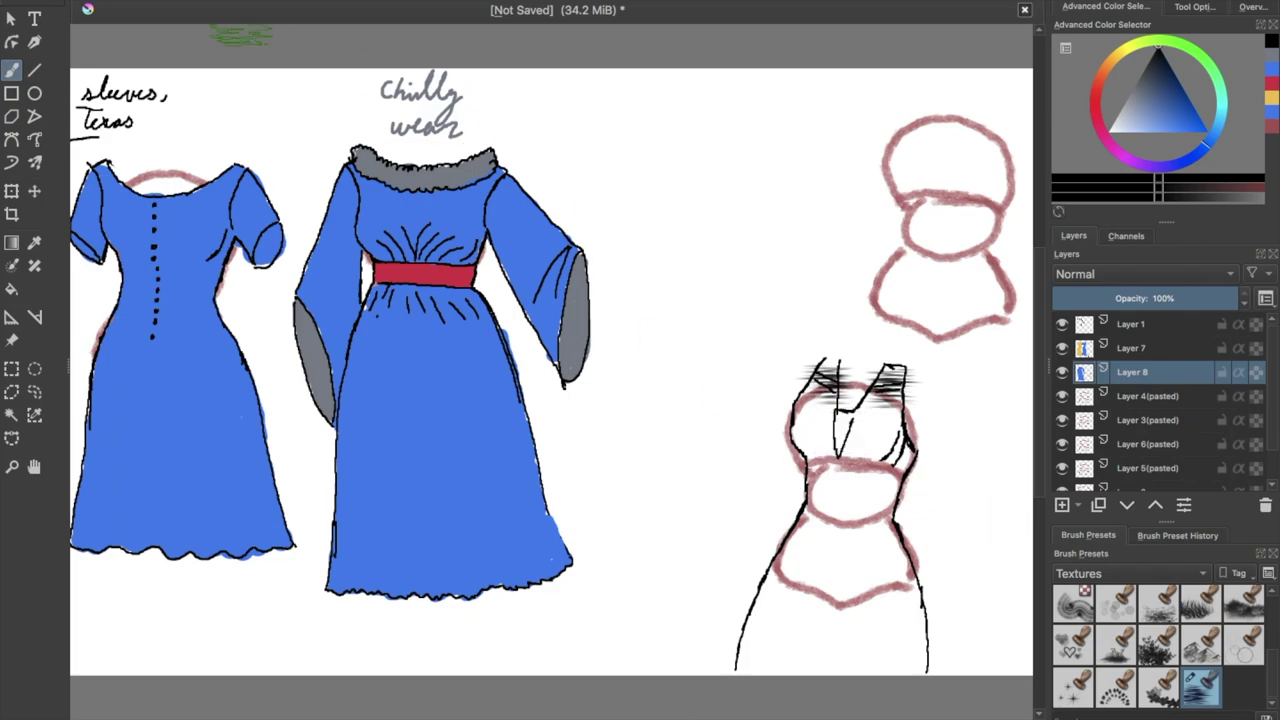
pyautogui.hotkey('ctrl', 'z')
pyautogui.hotkey('ctrl', 'z')
# Stamp a black leafy vine texture over both straps and the bust of the new dress.
pyautogui.click(1158, 645)
pyautogui.click(825, 378)
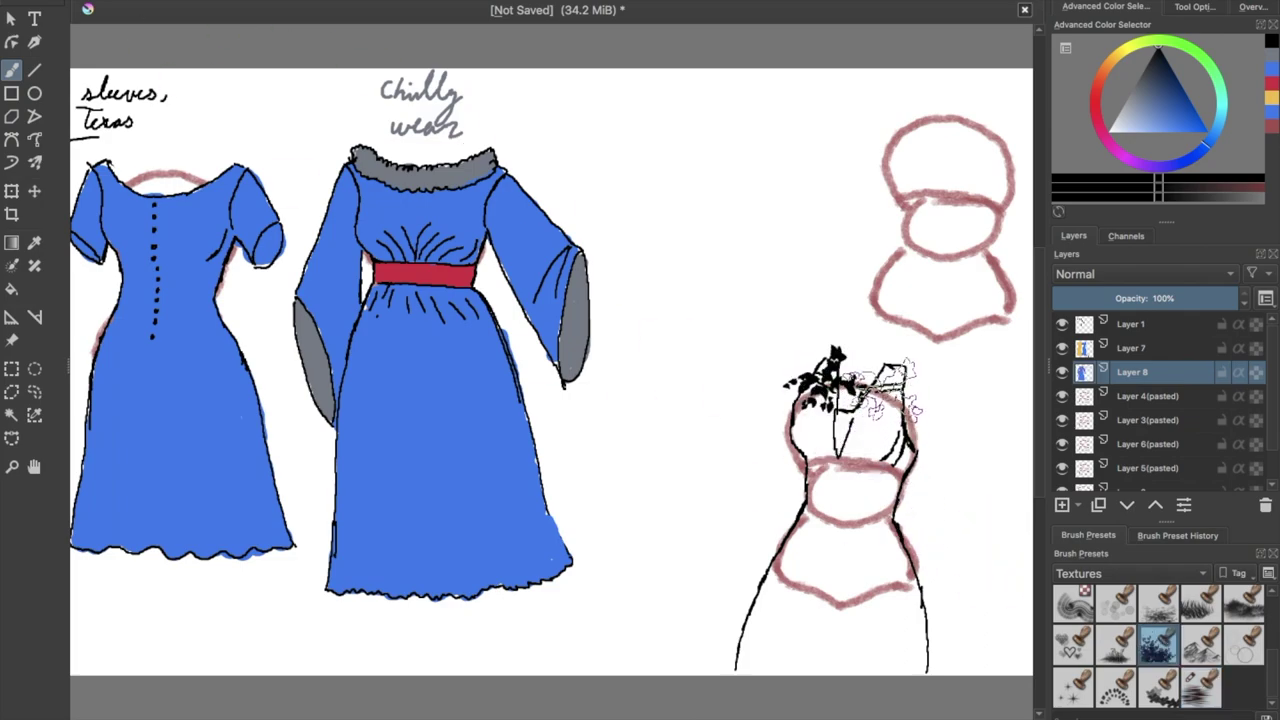
pyautogui.click(884, 386)
pyautogui.click(836, 432)
# Make Layer 7 active, choose a pale pinkish-beige colour and select a solid Sketch brush preset.
pyautogui.click(1145, 349)
pyautogui.moveTo(1136, 106); pyautogui.dragTo(1115, 133)
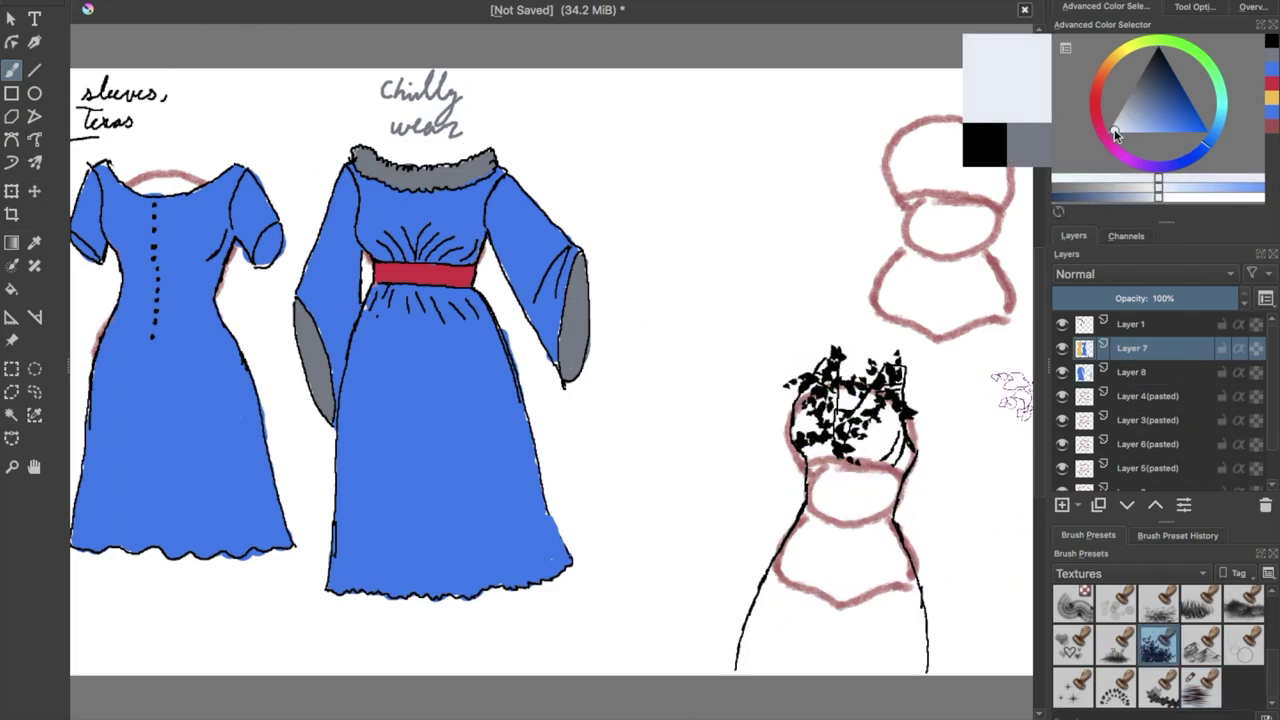
pyautogui.click(1100, 80)
pyautogui.moveTo(1159, 182)
pyautogui.mouseDown()
pyautogui.moveTo(1117, 182)
pyautogui.moveTo(1148, 200)
pyautogui.mouseUp()
pyautogui.click(1128, 573)
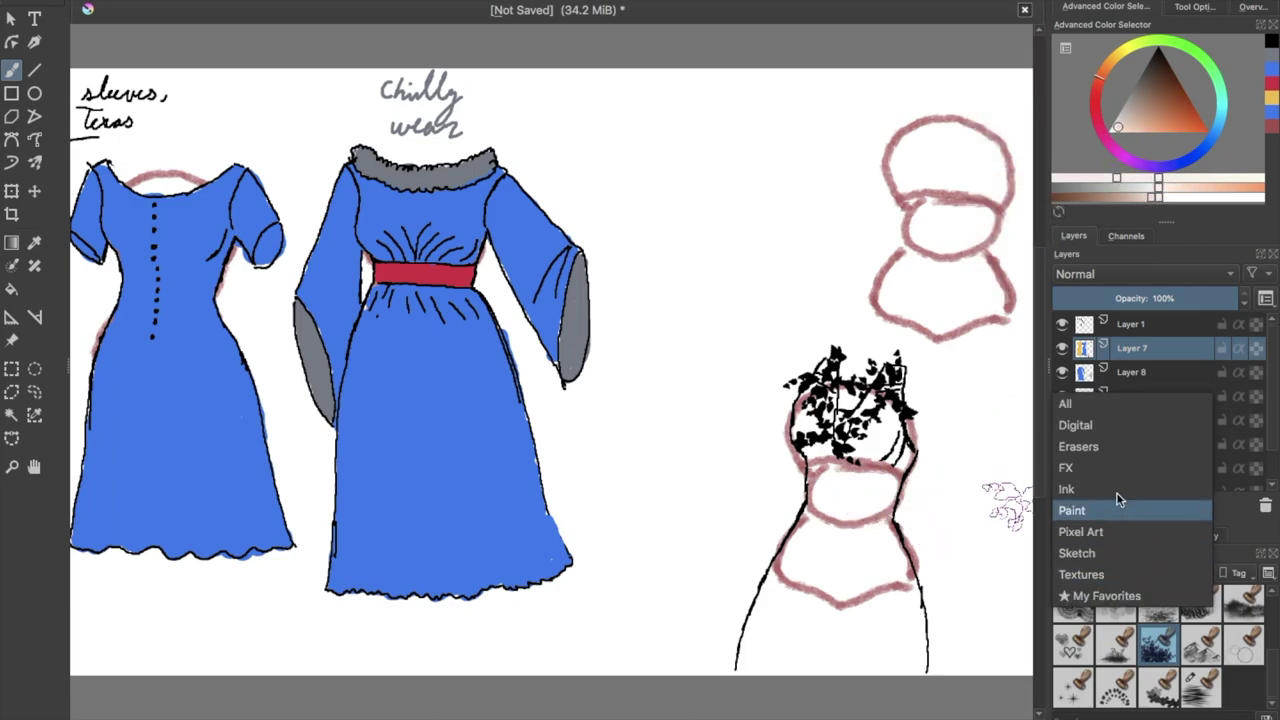
pyautogui.click(1090, 574)
pyautogui.click(1117, 643)
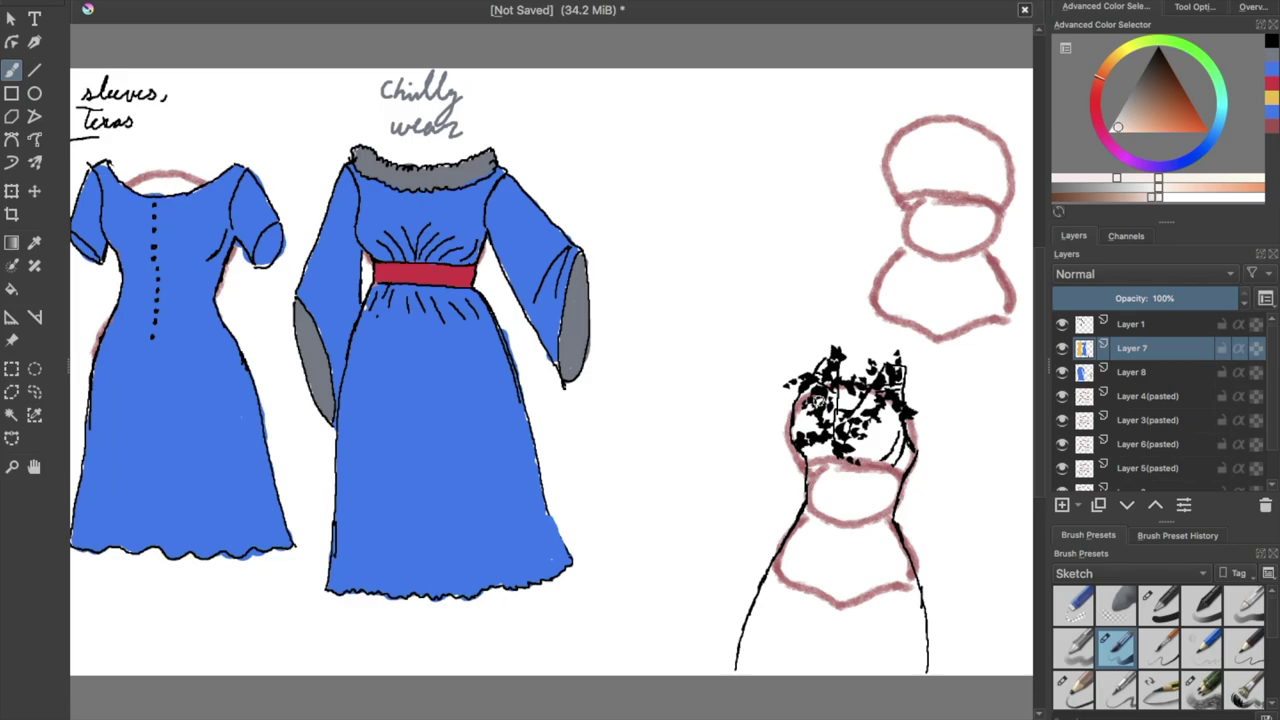
# Fill the strapped dress with pale beige on Layer 7, reducing the brush size for the straps.
pyautogui.moveTo(878, 402)
pyautogui.mouseDown()
pyautogui.moveTo(897, 394)
pyautogui.moveTo(862, 414)
pyautogui.moveTo(838, 478)
pyautogui.moveTo(888, 415)
pyautogui.moveTo(900, 465)
pyautogui.moveTo(880, 550)
pyautogui.moveTo(835, 485)
pyautogui.moveTo(820, 545)
pyautogui.mouseUp()
pyautogui.moveTo(820, 392)
pyautogui.mouseDown()
pyautogui.moveTo(800, 430)
pyautogui.moveTo(808, 495)
pyautogui.moveTo(815, 400)
pyautogui.moveTo(827, 420)
pyautogui.moveTo(815, 505)
pyautogui.moveTo(767, 595)
pyautogui.moveTo(805, 560)
pyautogui.moveTo(820, 600)
pyautogui.moveTo(860, 560)
pyautogui.moveTo(897, 569)
pyautogui.moveTo(905, 600)
pyautogui.moveTo(809, 571)
pyautogui.moveTo(868, 662)
pyautogui.moveTo(830, 641)
pyautogui.mouseUp()
pyautogui.press('[')
pyautogui.press('[')
pyautogui.press('[')
pyautogui.press('[')
pyautogui.press('[')
pyautogui.press('[')
pyautogui.press('[')
pyautogui.press('[')
pyautogui.press('[')
pyautogui.press('[')
pyautogui.moveTo(823, 370); pyautogui.dragTo(897, 374)
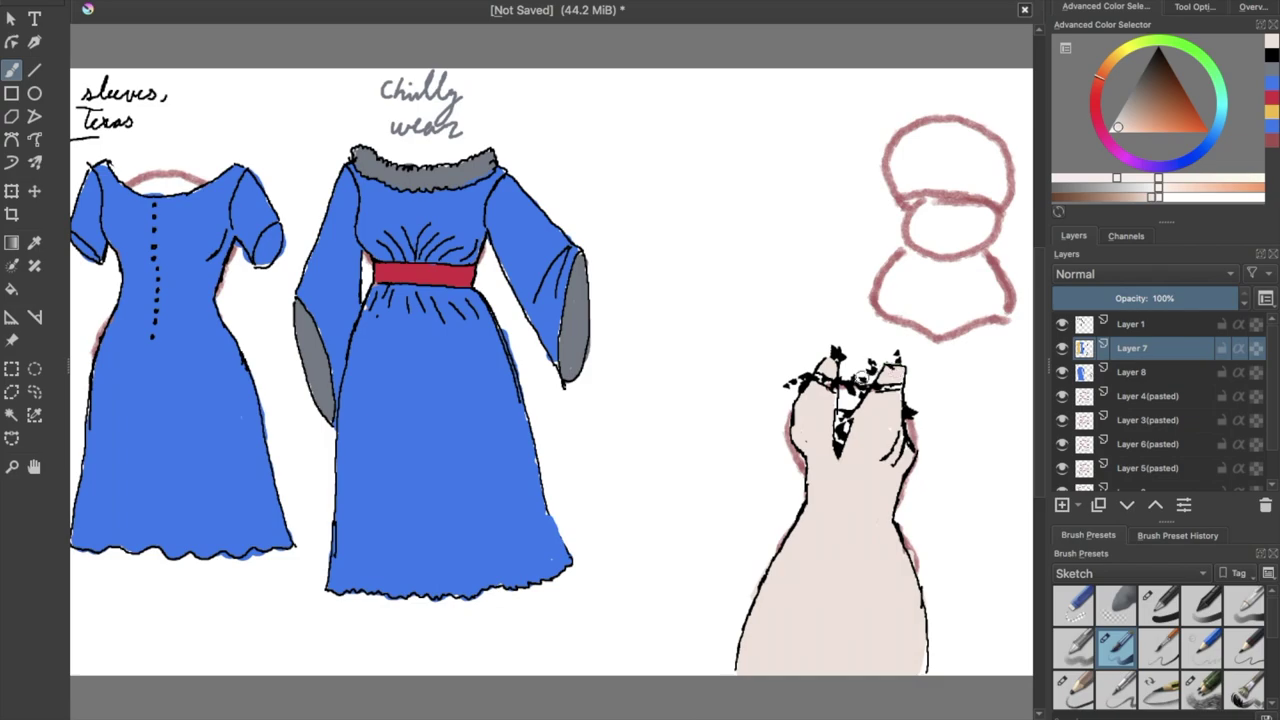
# Erase the vine texture outside the pale dress's outline on Layer 8 and make Layer 1 active.
pyautogui.click(1075, 600)
pyautogui.click(1146, 373)
pyautogui.moveTo(789, 385)
pyautogui.mouseDown()
pyautogui.moveTo(846, 354)
pyautogui.moveTo(866, 372)
pyautogui.moveTo(901, 356)
pyautogui.mouseUp()
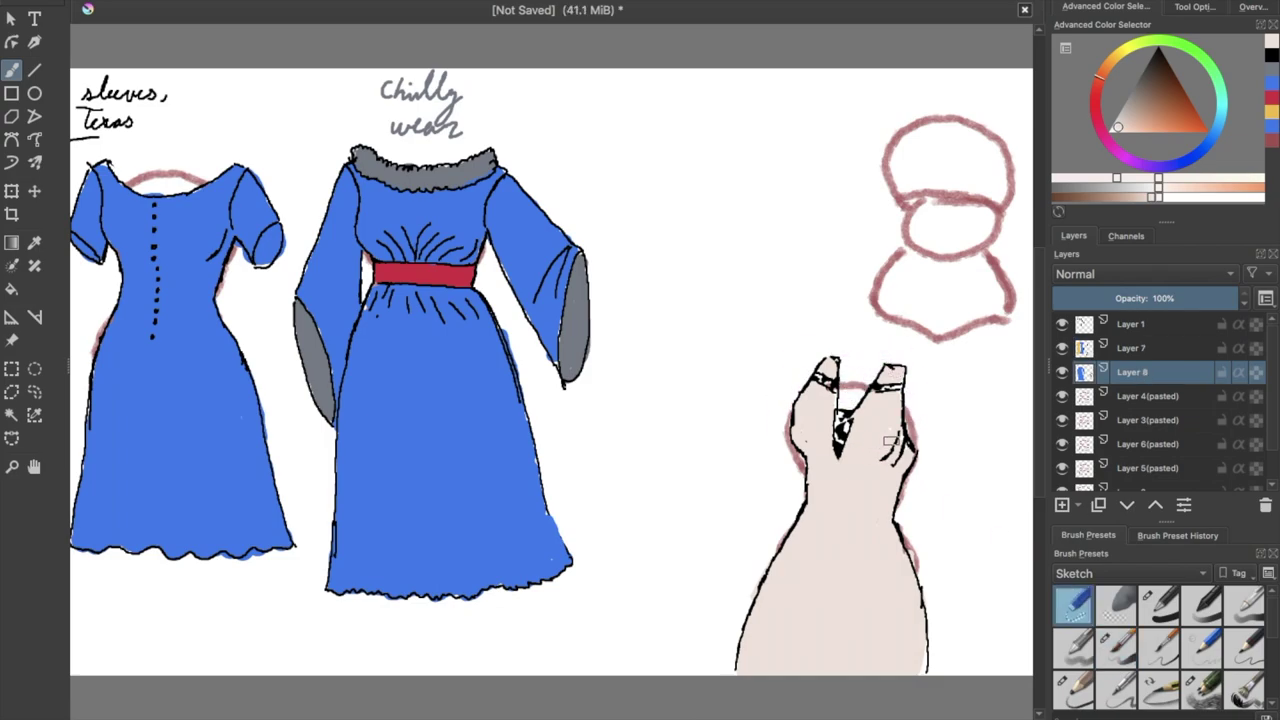
pyautogui.press('pageup')
pyautogui.press('pageup')
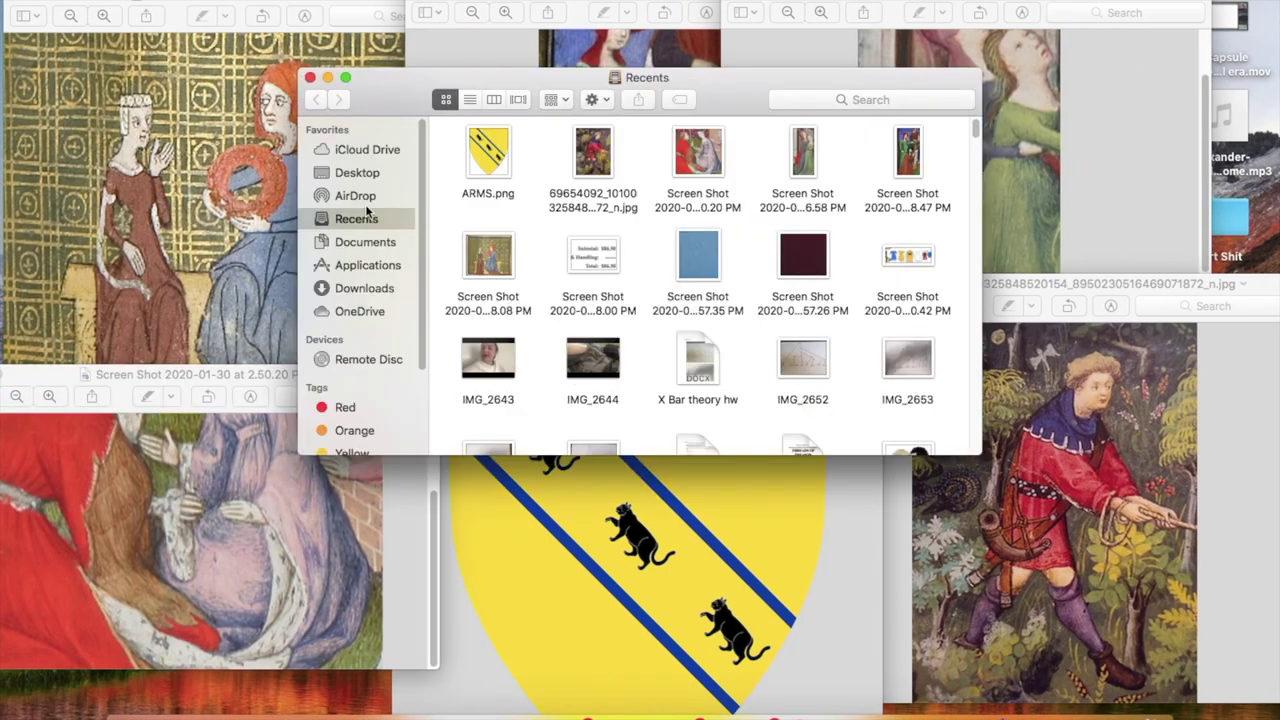
# Browse the Garb folder on the desktop and open the reference screenshot dated 2019-10-13 at 1.54.06 PM.
pyautogui.click(343, 171)
pyautogui.doubleClick(757, 177)
pyautogui.scroll(-2, 669, 272)
pyautogui.scroll(-8, 669, 273)
pyautogui.scroll(1, 669, 275)
pyautogui.doubleClick(482, 267)
pyautogui.doubleClick(905, 184)
# Examine the garment cups in the reference screenshot, close the image and folder, and return to the drawing.
pyautogui.moveTo(412, 59)
pyautogui.mouseDown()
pyautogui.moveTo(980, 35)
pyautogui.moveTo(994, 2)
pyautogui.mouseUp()
pyautogui.moveTo(983, 320)
pyautogui.mouseDown()
pyautogui.moveTo(1007, 214)
pyautogui.moveTo(1093, 207)
pyautogui.mouseUp()
pyautogui.click(134, 118)
pyautogui.moveTo(229, 103); pyautogui.dragTo(500, 468)
pyautogui.moveTo(555, 311); pyautogui.dragTo(714, 466)
pyautogui.moveTo(489, 149); pyautogui.dragTo(723, 251)
pyautogui.press('super+w')
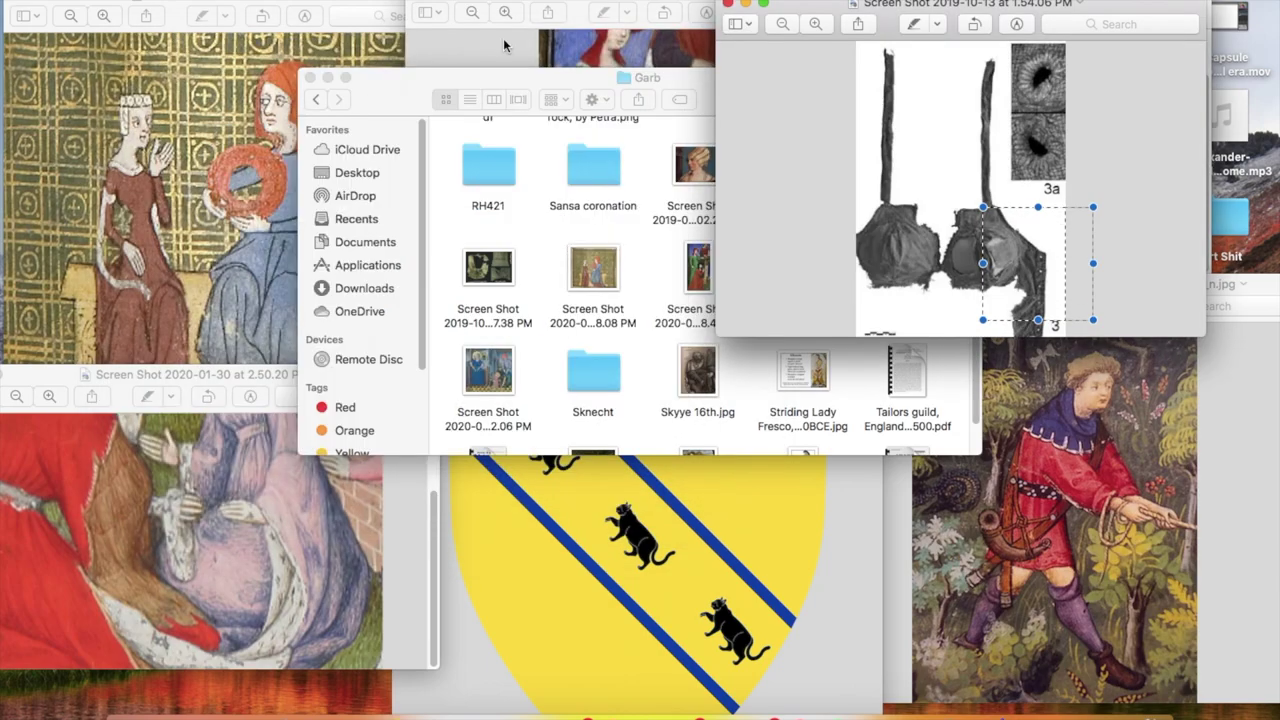
pyautogui.press('super+w')
pyautogui.click(565, 432)
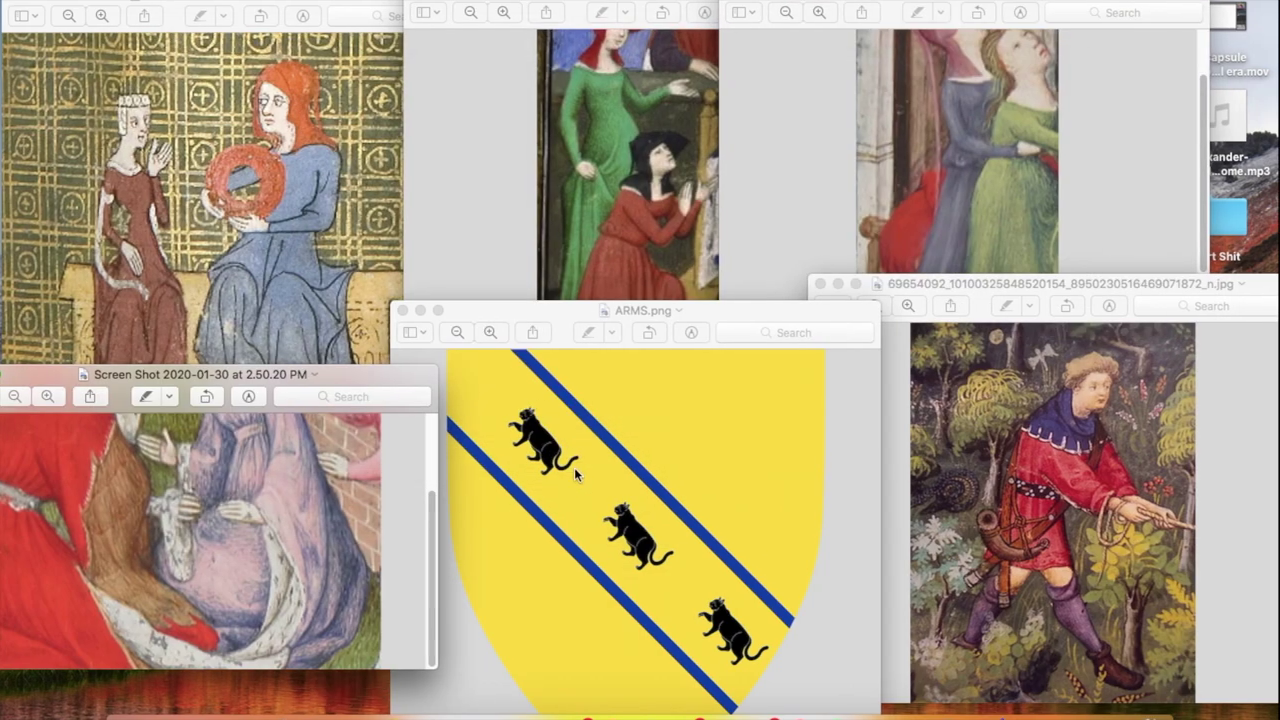
pyautogui.hotkey('ctrl', 'Right')
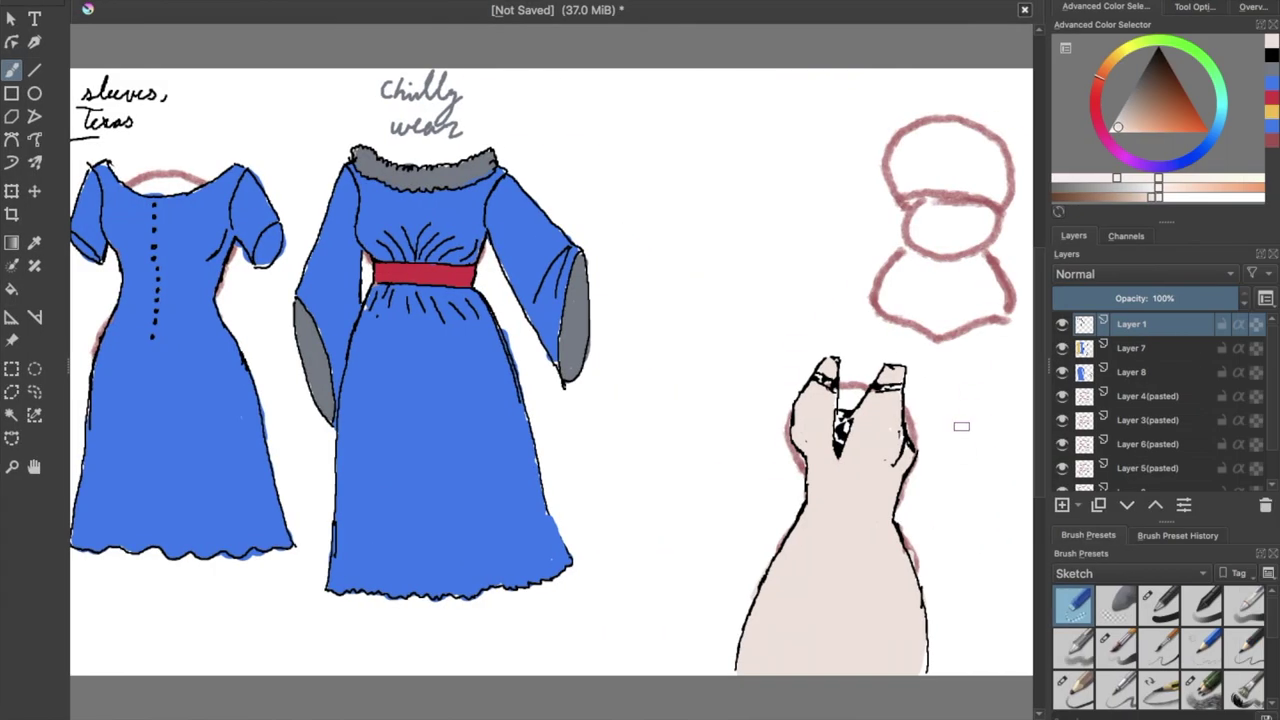
# Outline a fitted jacket body in black over the upper torso template, with armholes, a centre front line and a curved hem.
pyautogui.click(1202, 603)
pyautogui.click(1074, 687)
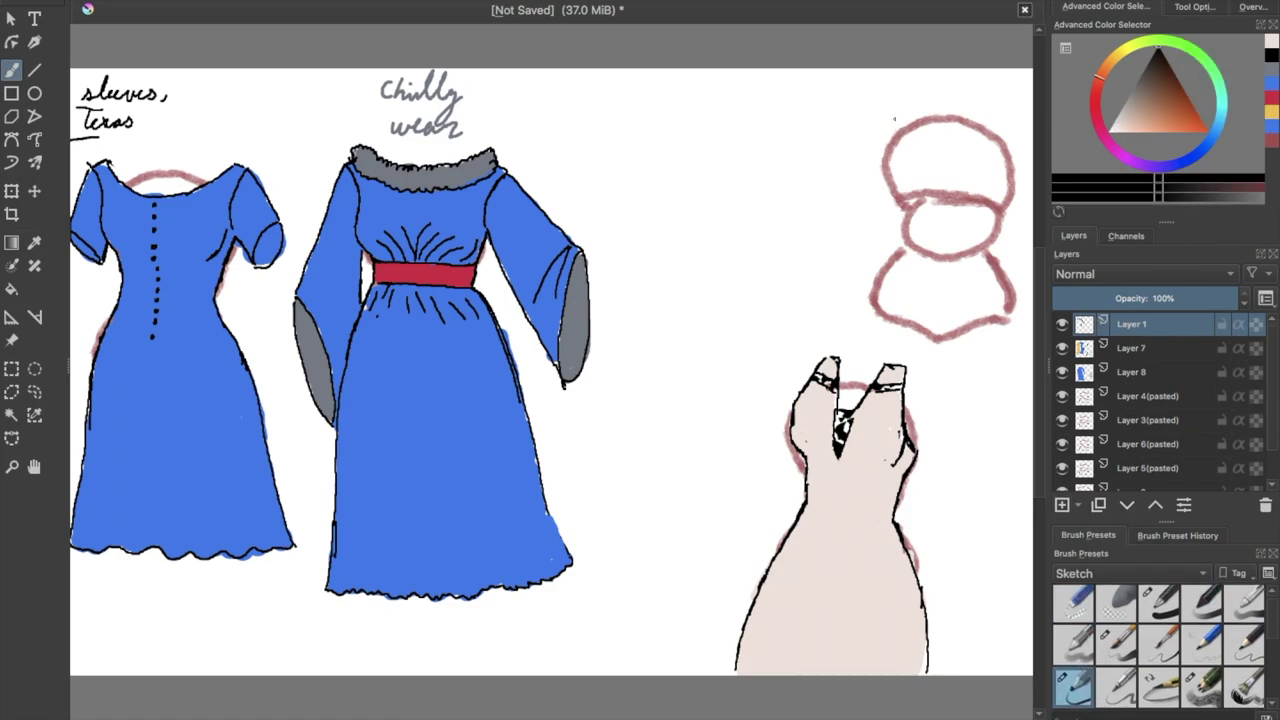
pyautogui.moveTo(906, 112); pyautogui.dragTo(907, 139)
pyautogui.moveTo(899, 228); pyautogui.dragTo(866, 304)
pyautogui.moveTo(994, 118)
pyautogui.mouseDown()
pyautogui.moveTo(980, 168)
pyautogui.moveTo(1015, 190)
pyautogui.moveTo(997, 222)
pyautogui.moveTo(1013, 302)
pyautogui.mouseUp()
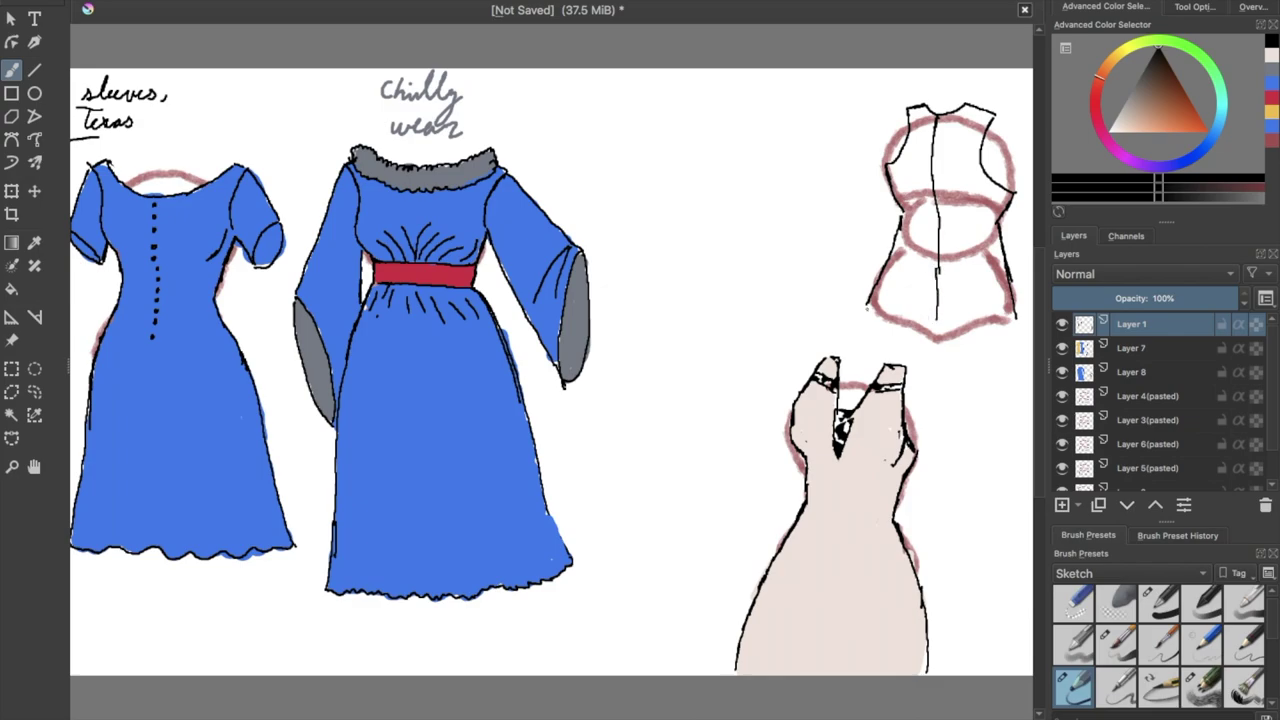
pyautogui.moveTo(884, 314); pyautogui.dragTo(1006, 322)
# Clean up the jacket's armhole and add two long sleeves, one bent at the elbow, plus a row of front buttons.
pyautogui.click(1093, 600)
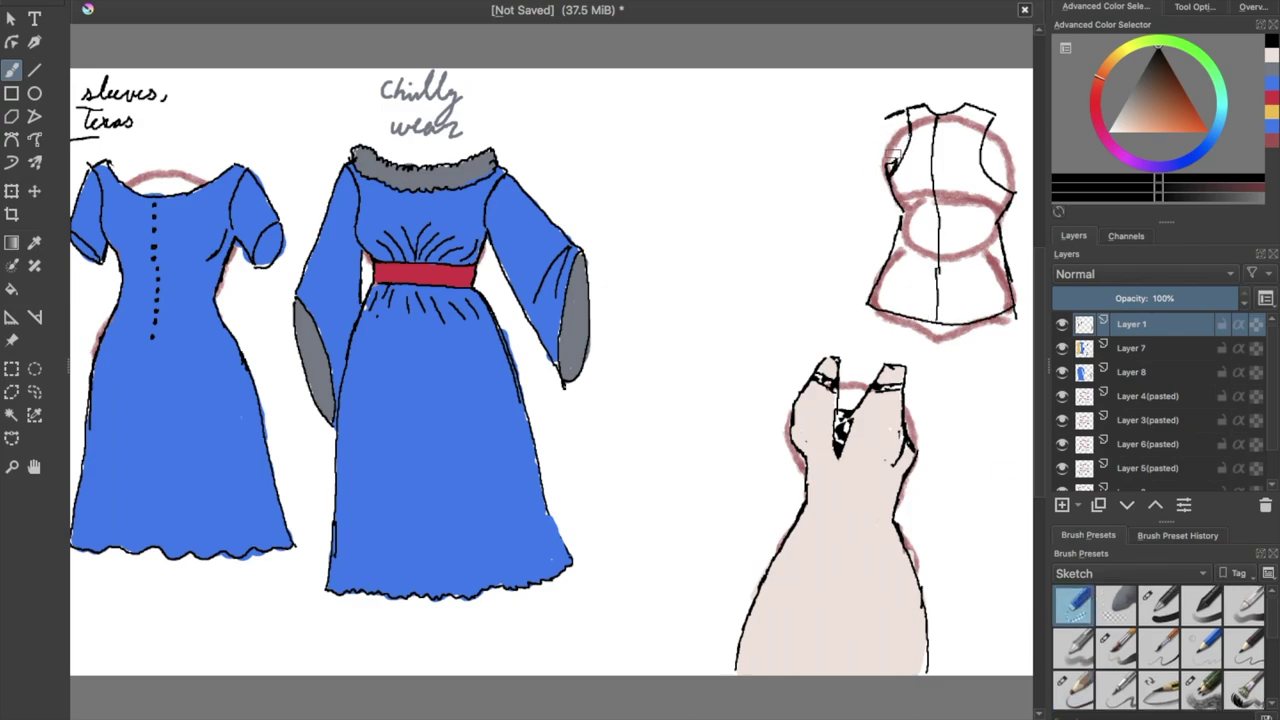
pyautogui.click(1073, 690)
pyautogui.moveTo(876, 122)
pyautogui.mouseDown()
pyautogui.moveTo(844, 195)
pyautogui.moveTo(836, 274)
pyautogui.mouseUp()
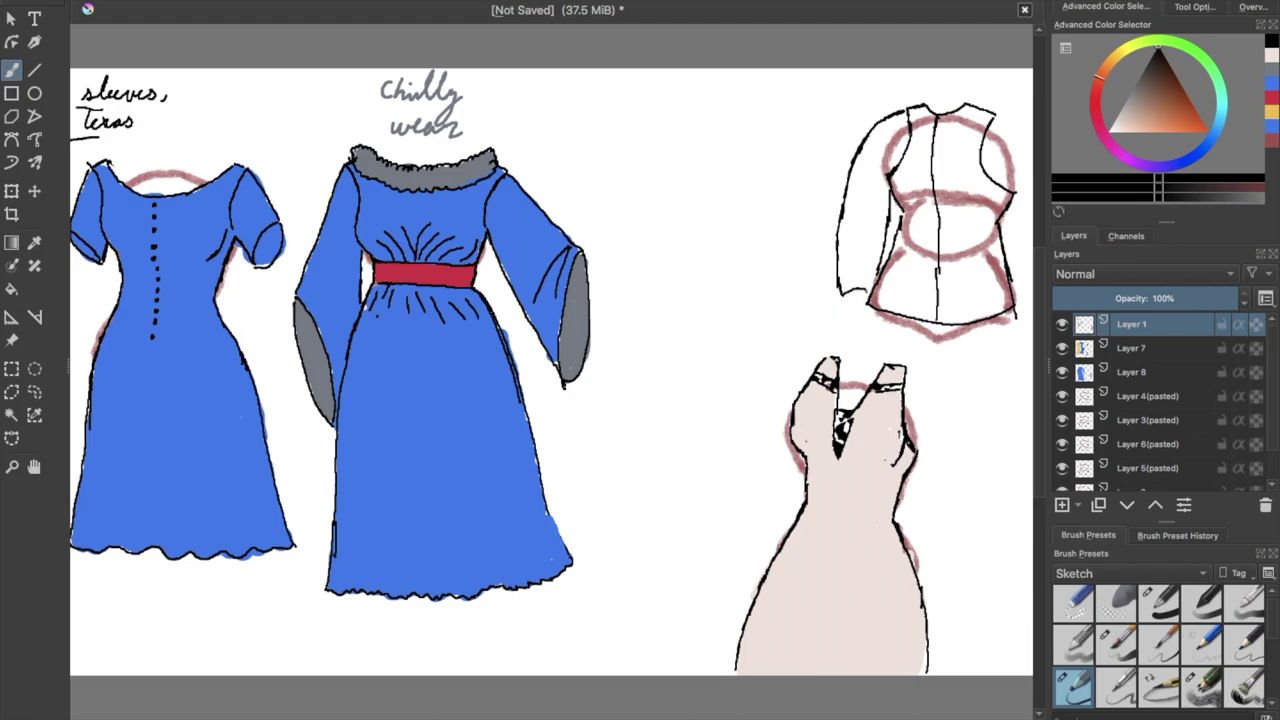
pyautogui.moveTo(640, 716); pyautogui.dragTo(708, 718)
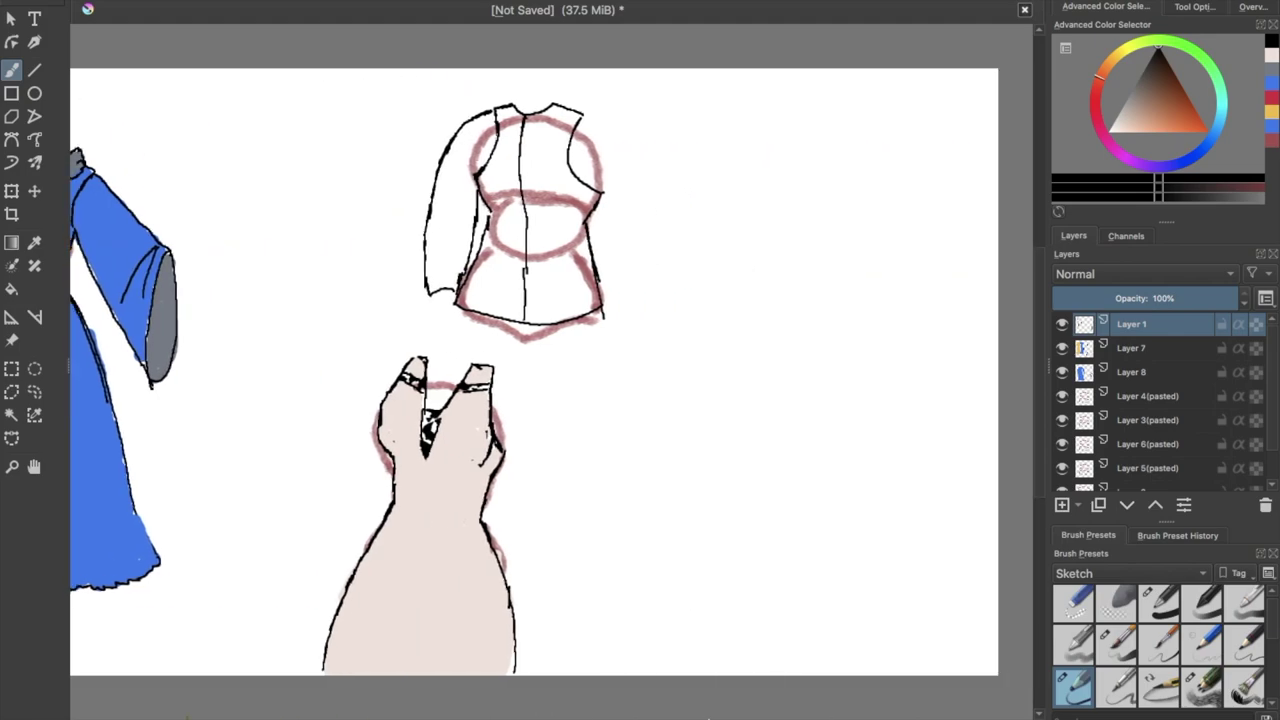
pyautogui.moveTo(675, 180)
pyautogui.mouseDown()
pyautogui.moveTo(672, 245)
pyautogui.moveTo(646, 280)
pyautogui.mouseUp()
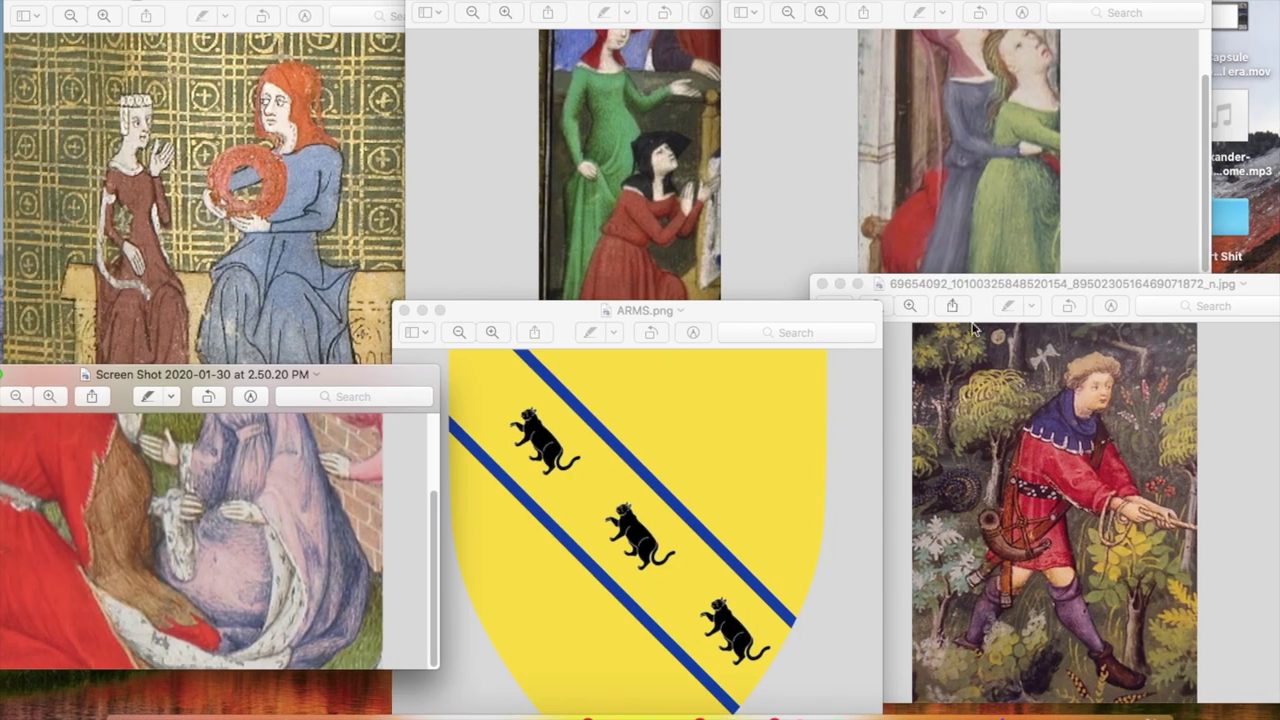
# Consult the painting of the man in red, try button marks along both jacket forearms and undo them.
pyautogui.click(1068, 520)
pyautogui.moveTo(1056, 430); pyautogui.dragTo(1164, 568)
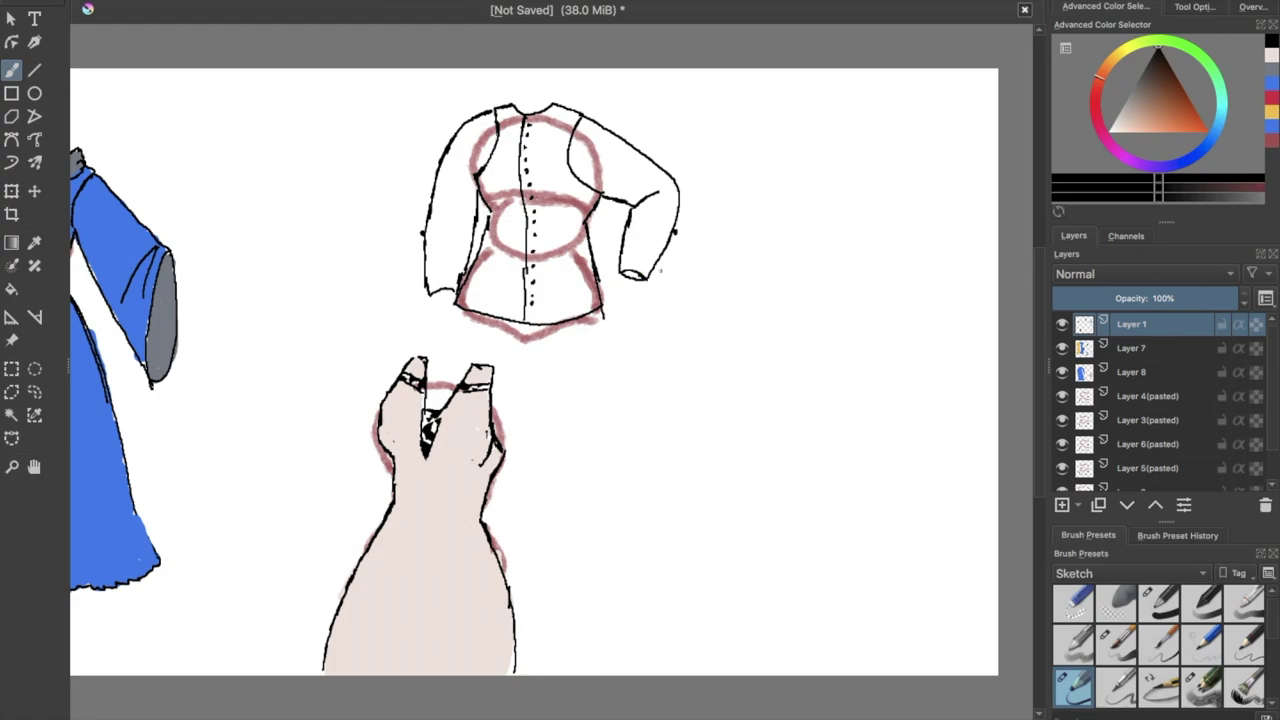
pyautogui.moveTo(648, 280); pyautogui.dragTo(675, 232)
pyautogui.moveTo(437, 293); pyautogui.dragTo(421, 236)
pyautogui.hotkey('ctrl', 'z')
pyautogui.hotkey('ctrl', 'z')
# Sketch a small sleeve detail beside the jacket and erase it again.
pyautogui.moveTo(707, 145); pyautogui.dragTo(714, 192)
pyautogui.moveTo(740, 103); pyautogui.dragTo(755, 168)
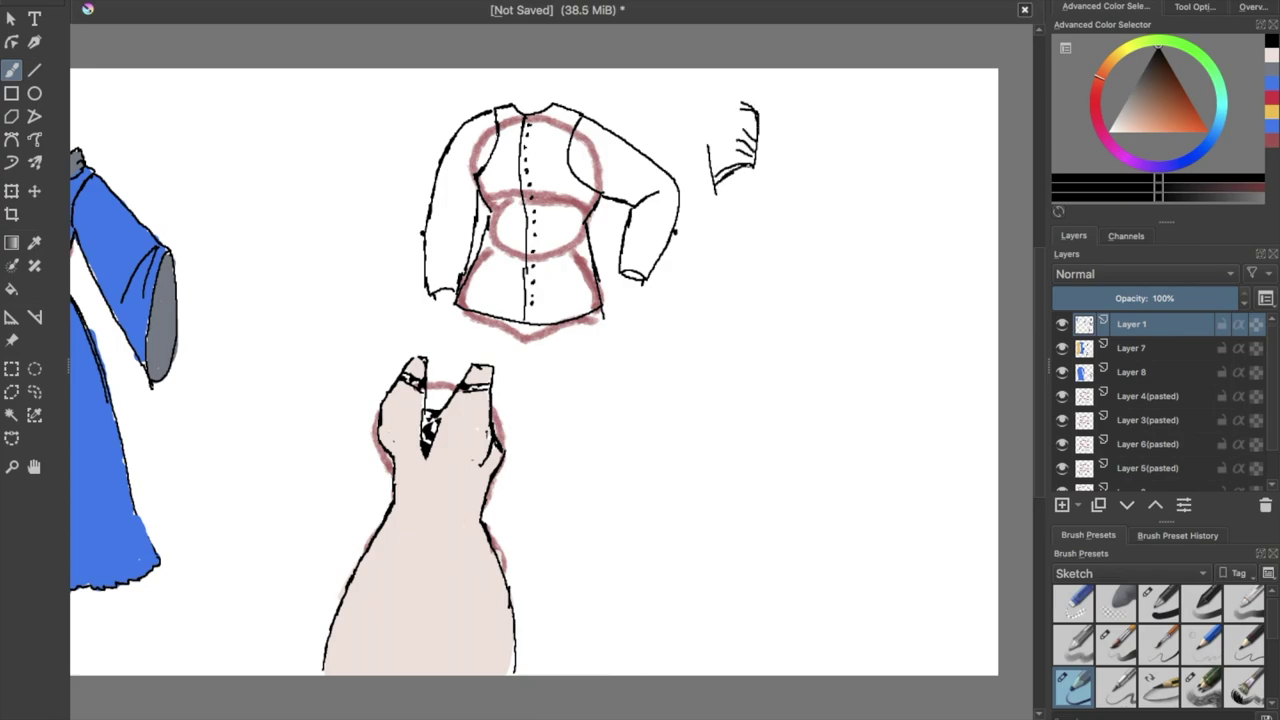
pyautogui.press('/')
pyautogui.moveTo(771, 163)
pyautogui.mouseDown()
pyautogui.moveTo(715, 155)
pyautogui.moveTo(749, 170)
pyautogui.moveTo(706, 197)
pyautogui.mouseUp()
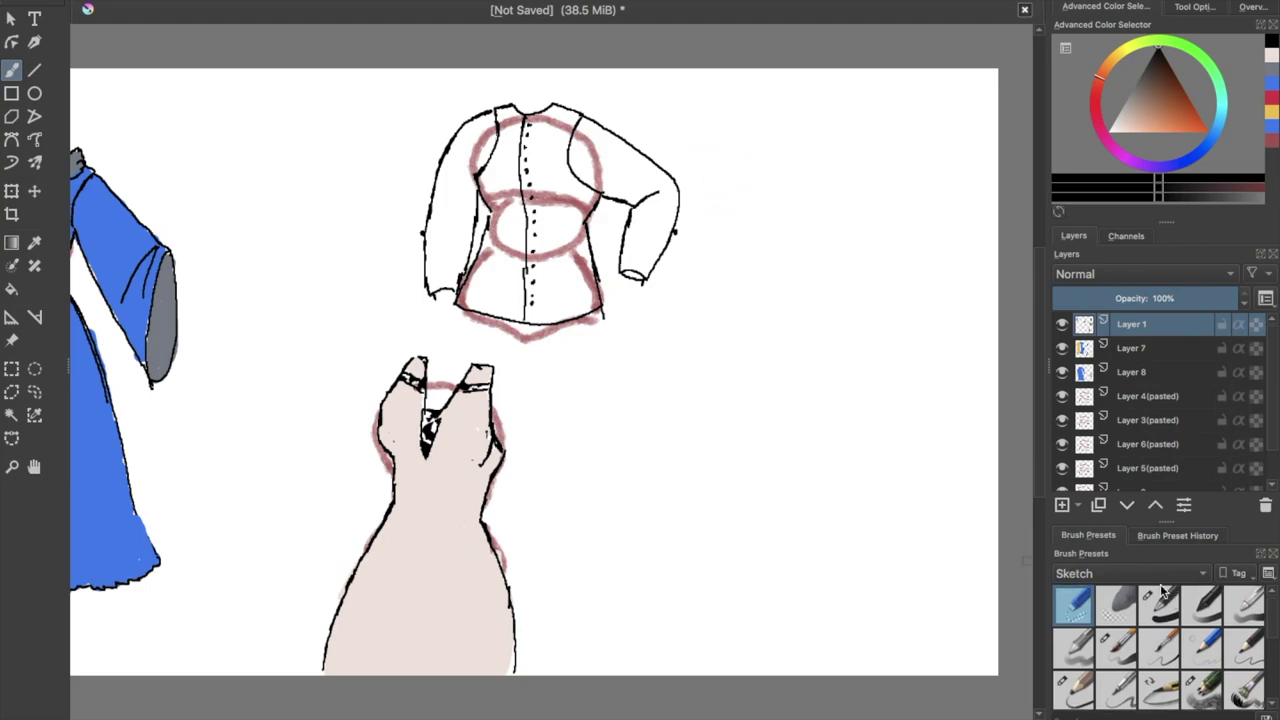
# Fill the buttoned jacket's body and sleeves with red on Layer 7.
pyautogui.click(1272, 98)
pyautogui.click(1116, 645)
pyautogui.moveTo(476, 165)
pyautogui.mouseDown()
pyautogui.moveTo(458, 283)
pyautogui.moveTo(438, 290)
pyautogui.moveTo(432, 205)
pyautogui.moveTo(450, 270)
pyautogui.moveTo(444, 200)
pyautogui.mouseUp()
pyautogui.hotkey('ctrl', 'z')
pyautogui.click(1160, 348)
pyautogui.moveTo(485, 117)
pyautogui.mouseDown()
pyautogui.moveTo(498, 240)
pyautogui.moveTo(468, 296)
pyautogui.moveTo(526, 313)
pyautogui.moveTo(588, 306)
pyautogui.moveTo(585, 263)
pyautogui.moveTo(542, 311)
pyautogui.moveTo(602, 181)
pyautogui.moveTo(643, 187)
pyautogui.moveTo(635, 266)
pyautogui.moveTo(651, 254)
pyautogui.moveTo(656, 181)
pyautogui.moveTo(640, 250)
pyautogui.mouseUp()
pyautogui.moveTo(525, 112)
pyautogui.mouseDown()
pyautogui.moveTo(640, 160)
pyautogui.moveTo(511, 162)
pyautogui.moveTo(508, 219)
pyautogui.moveTo(543, 266)
pyautogui.mouseUp()
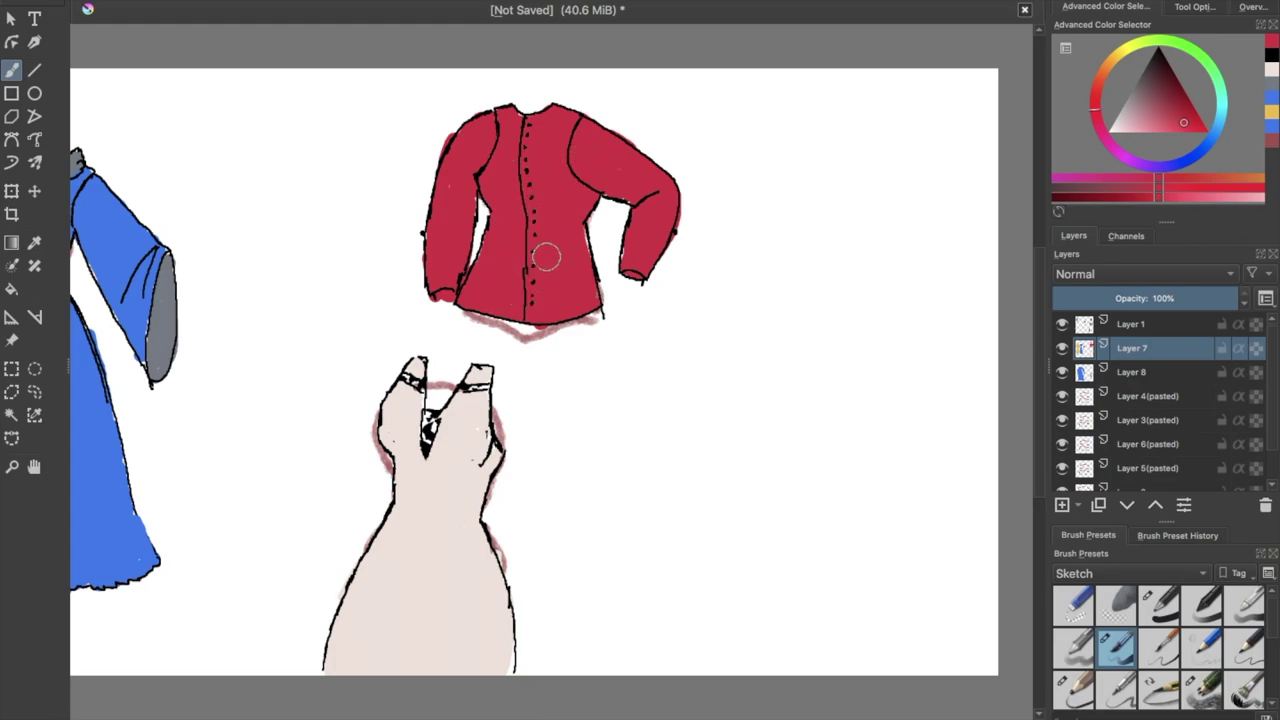
# Draw red dashed seam lines on the pale dress's bodice and write "also make crop top version" in black beside it.
pyautogui.click(1074, 690)
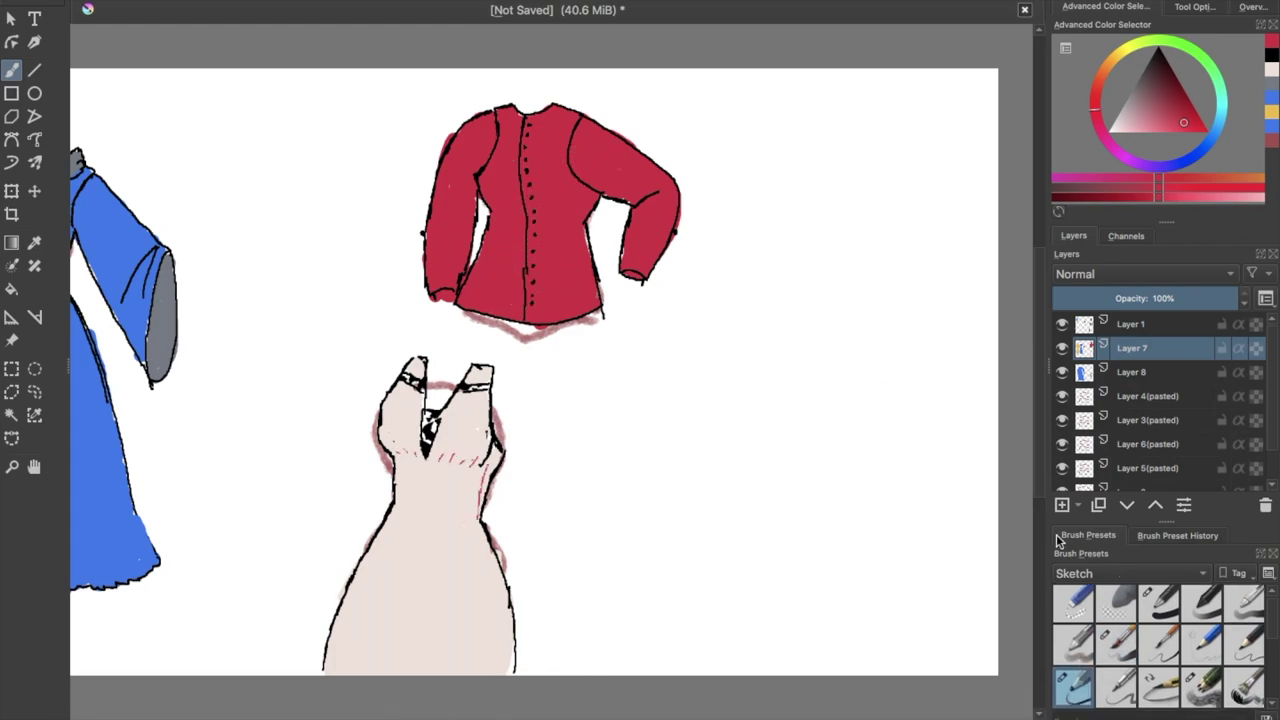
pyautogui.click(1266, 52)
pyautogui.moveTo(512, 404)
pyautogui.mouseDown()
pyautogui.moveTo(529, 435)
pyautogui.moveTo(565, 421)
pyautogui.moveTo(539, 455)
pyautogui.moveTo(557, 484)
pyautogui.moveTo(622, 460)
pyautogui.mouseUp()
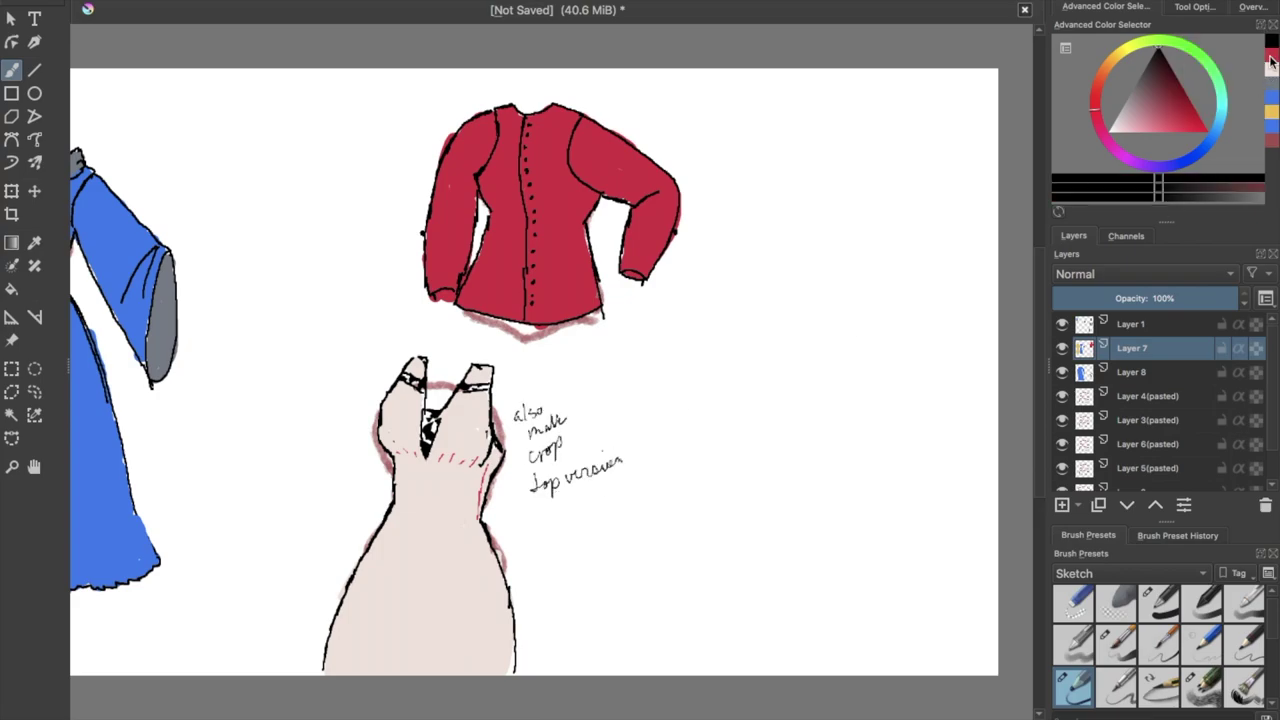
# Outline a pair of fitted leggings in black beside the red jacket, with a curved waist and two tapering legs.
pyautogui.click(1272, 114)
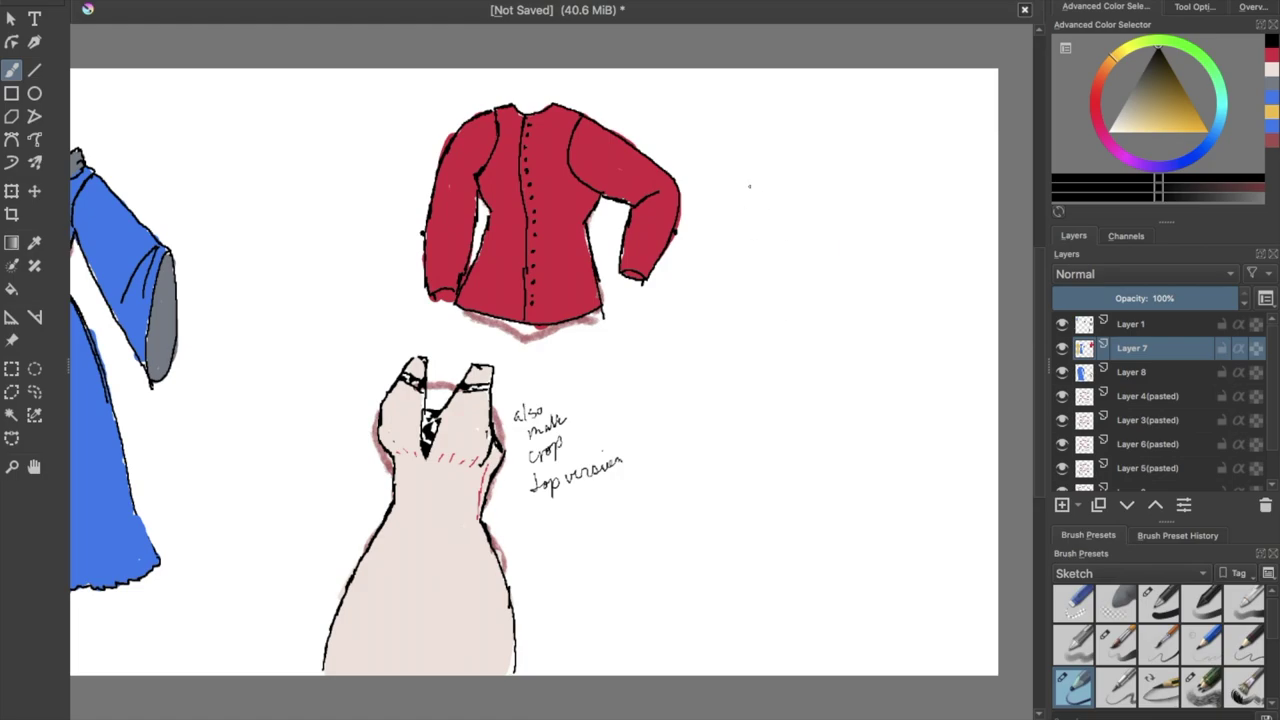
pyautogui.moveTo(749, 186)
pyautogui.mouseDown()
pyautogui.moveTo(826, 204)
pyautogui.moveTo(870, 180)
pyautogui.moveTo(732, 322)
pyautogui.moveTo(743, 344)
pyautogui.mouseUp()
pyautogui.moveTo(870, 180)
pyautogui.mouseDown()
pyautogui.moveTo(901, 301)
pyautogui.moveTo(887, 350)
pyautogui.mouseUp()
pyautogui.moveTo(812, 280); pyautogui.dragTo(816, 388)
pyautogui.moveTo(743, 340); pyautogui.dragTo(772, 532)
pyautogui.moveTo(815, 398); pyautogui.dragTo(806, 520)
pyautogui.moveTo(820, 412); pyautogui.dragTo(824, 520)
pyautogui.moveTo(890, 348); pyautogui.dragTo(864, 511)
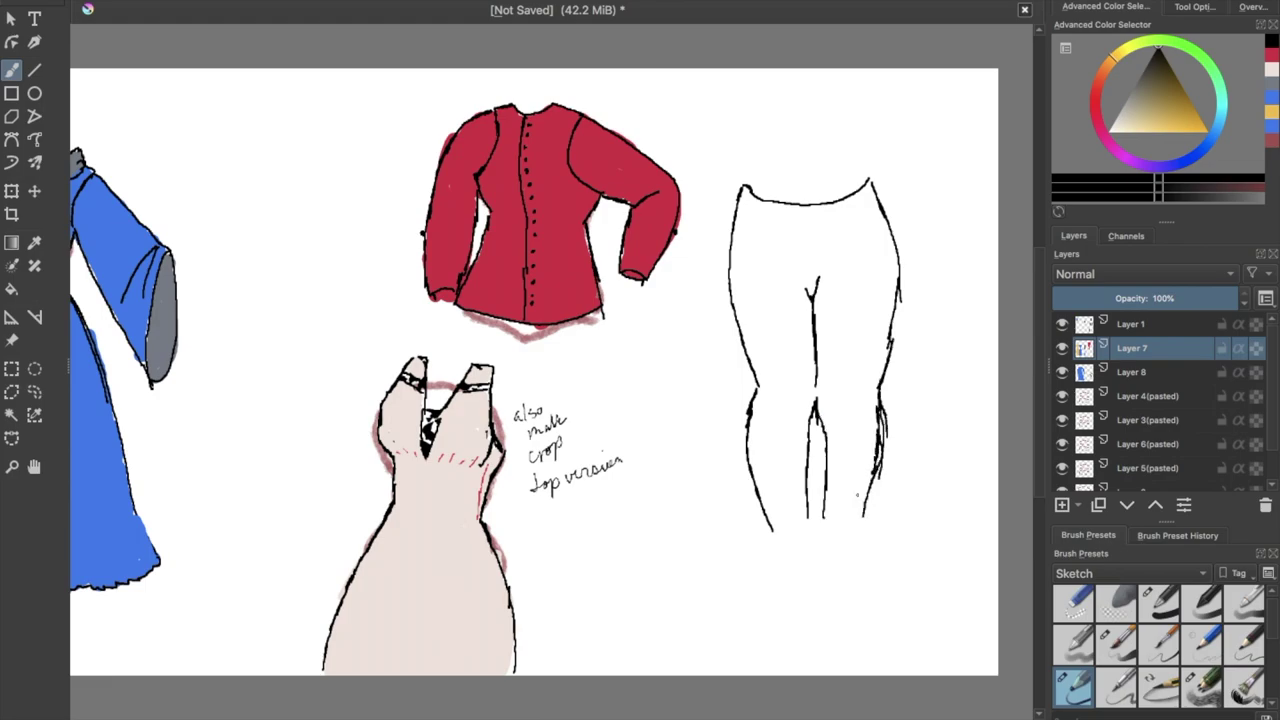
# Erase the rough outer line of the leggings' right leg and redraw its knee, calf and inner edge.
pyautogui.press('/')
pyautogui.moveTo(873, 454); pyautogui.dragTo(871, 426)
pyautogui.moveTo(900, 286); pyautogui.dragTo(879, 478)
pyautogui.press('/')
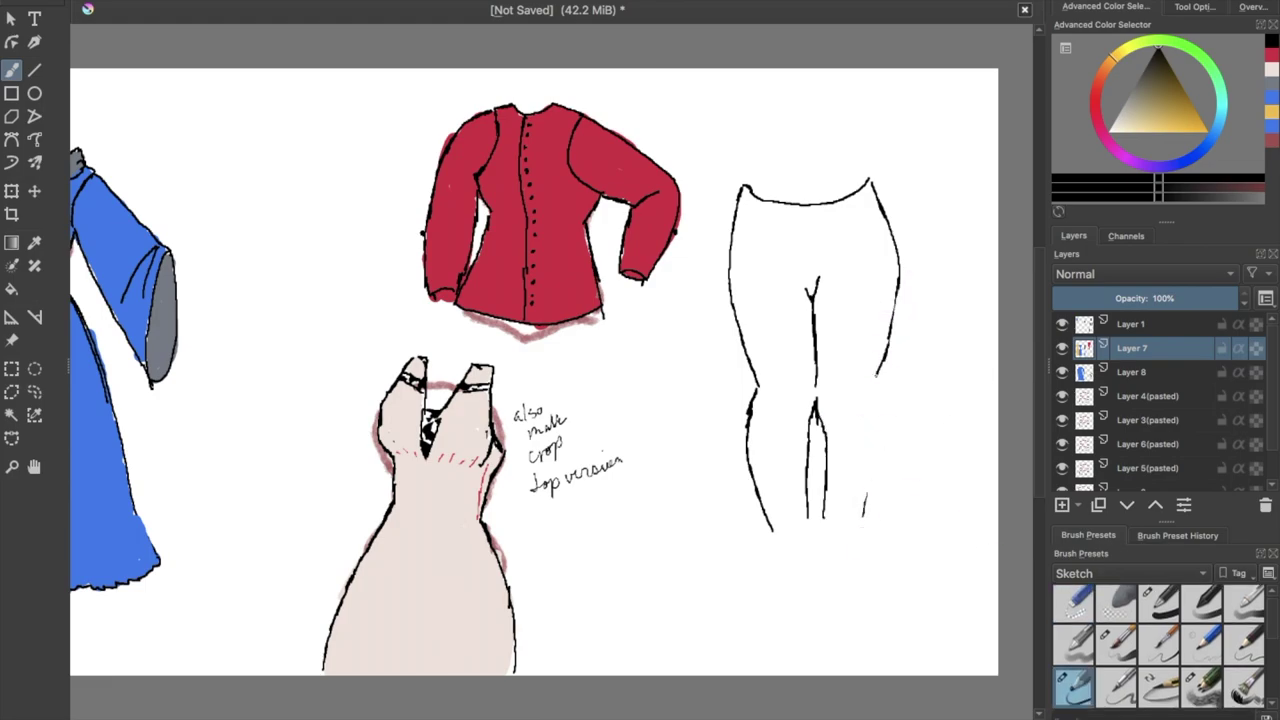
pyautogui.moveTo(880, 402); pyautogui.dragTo(862, 514)
pyautogui.moveTo(828, 502); pyautogui.dragTo(826, 522)
pyautogui.moveTo(830, 468); pyautogui.dragTo(826, 520)
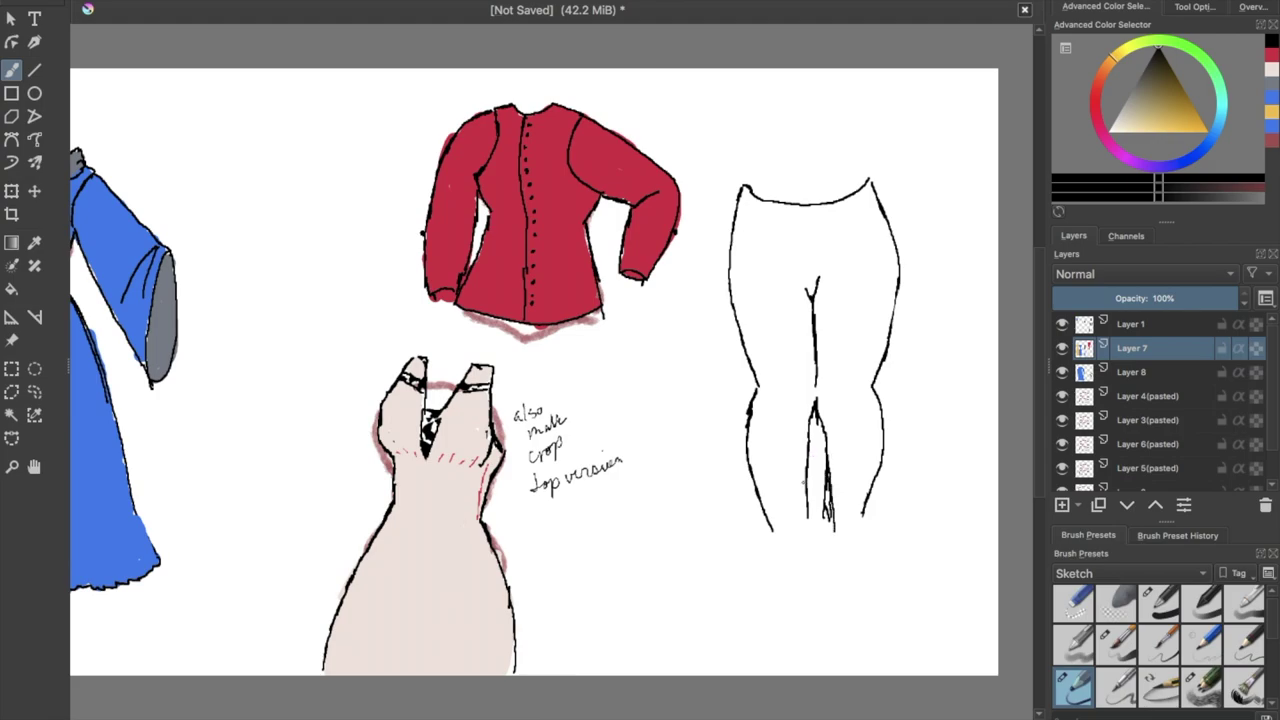
pyautogui.moveTo(880, 472); pyautogui.dragTo(870, 527)
# Erase the doubled leg and crotch lines and complete the leggings with a dashed front seam and closed ankles.
pyautogui.press('/')
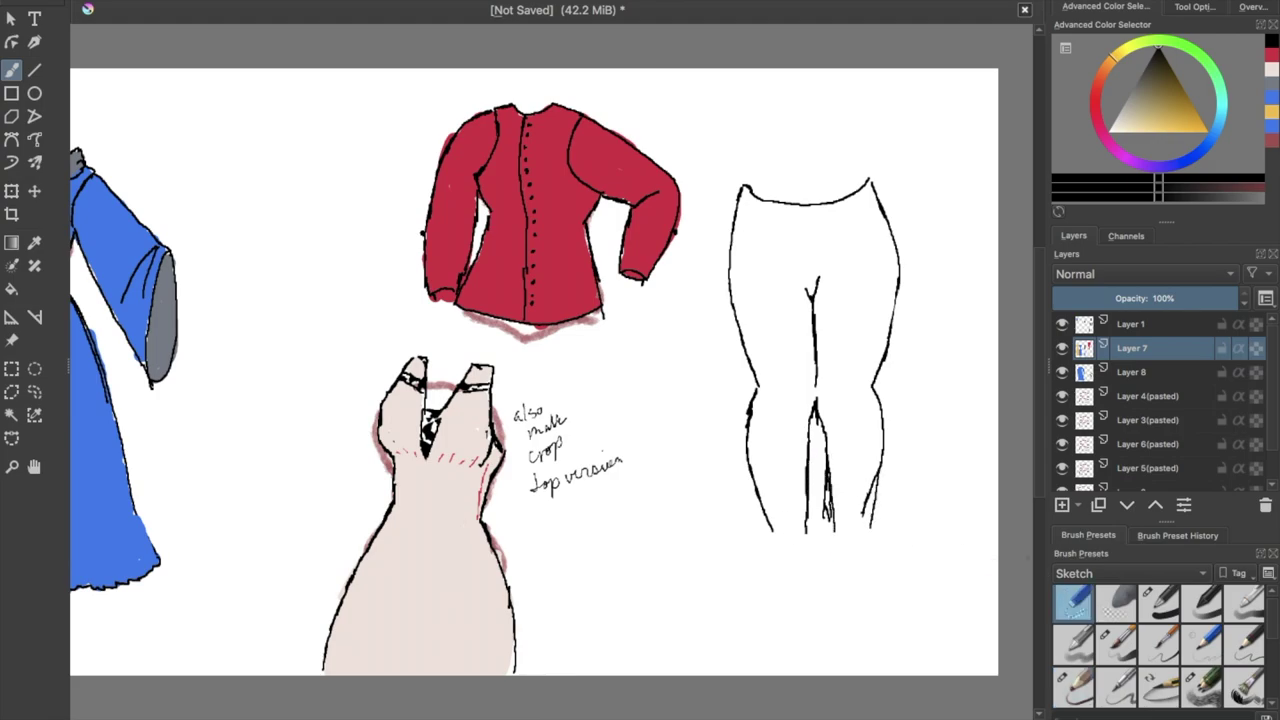
pyautogui.moveTo(822, 472); pyautogui.dragTo(824, 520)
pyautogui.moveTo(816, 280); pyautogui.dragTo(809, 300)
pyautogui.moveTo(874, 474); pyautogui.dragTo(863, 516)
pyautogui.click(1244, 607)
pyautogui.click(1074, 689)
pyautogui.moveTo(812, 285); pyautogui.dragTo(812, 298)
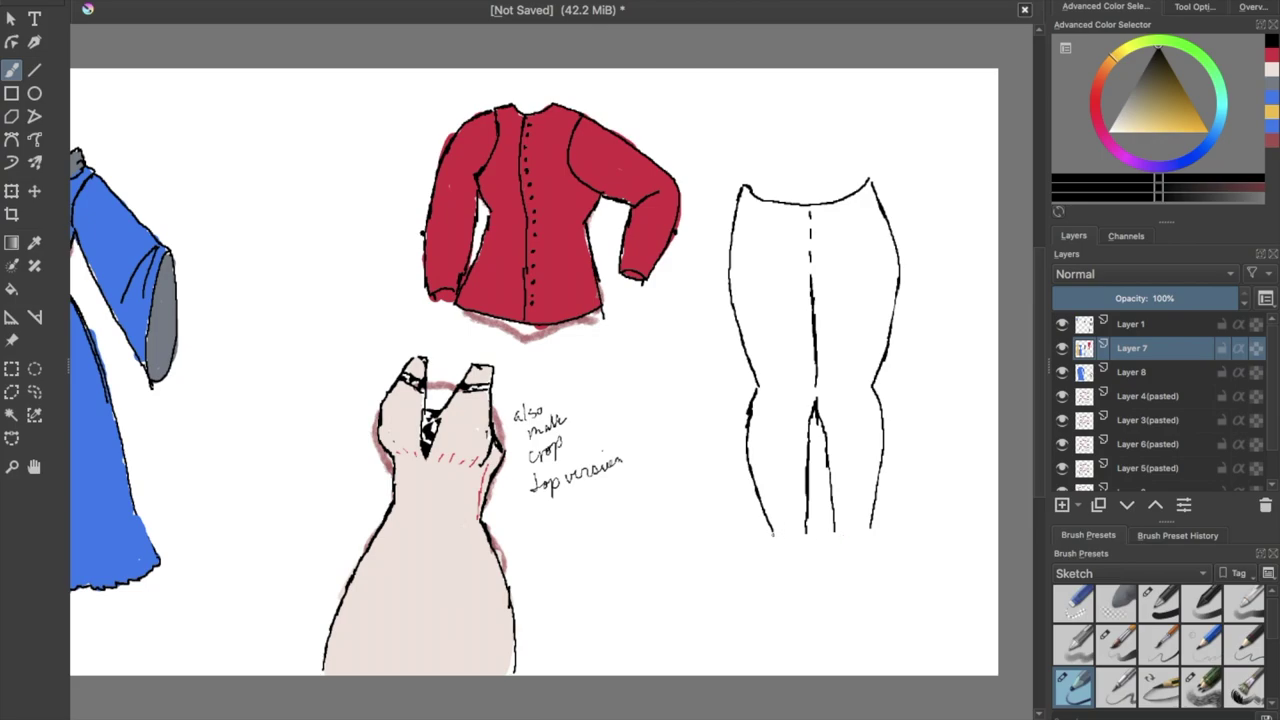
# Fill the leggings' left leg with yellow and the right leg with blue on Layer 8.
pyautogui.click(1272, 112)
pyautogui.click(1117, 645)
pyautogui.moveTo(796, 212); pyautogui.dragTo(799, 342)
pyautogui.hotkey('ctrl', 'z')
pyautogui.hotkey('ctrl', 'z')
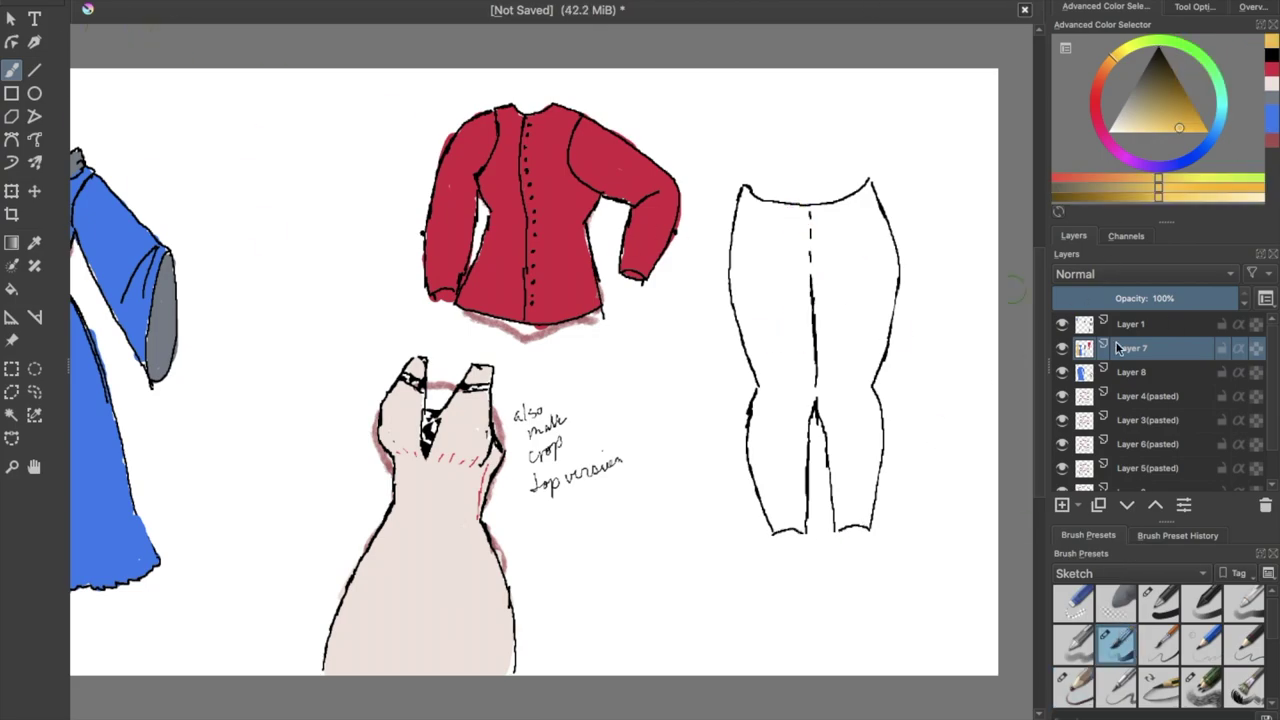
pyautogui.press('pagedown')
pyautogui.moveTo(754, 208)
pyautogui.mouseDown()
pyautogui.moveTo(743, 297)
pyautogui.moveTo(773, 390)
pyautogui.moveTo(792, 374)
pyautogui.moveTo(790, 532)
pyautogui.mouseUp()
pyautogui.moveTo(771, 390)
pyautogui.mouseDown()
pyautogui.moveTo(762, 437)
pyautogui.moveTo(786, 524)
pyautogui.mouseUp()
pyautogui.moveTo(796, 262)
pyautogui.mouseDown()
pyautogui.moveTo(799, 350)
pyautogui.moveTo(758, 218)
pyautogui.moveTo(795, 228)
pyautogui.moveTo(771, 223)
pyautogui.moveTo(745, 245)
pyautogui.mouseUp()
pyautogui.click(1273, 113)
pyautogui.moveTo(822, 206)
pyautogui.mouseDown()
pyautogui.moveTo(851, 525)
pyautogui.moveTo(861, 410)
pyautogui.moveTo(865, 462)
pyautogui.moveTo(813, 322)
pyautogui.moveTo(848, 402)
pyautogui.moveTo(862, 372)
pyautogui.moveTo(839, 224)
pyautogui.moveTo(858, 207)
pyautogui.moveTo(876, 318)
pyautogui.moveTo(850, 245)
pyautogui.mouseUp()
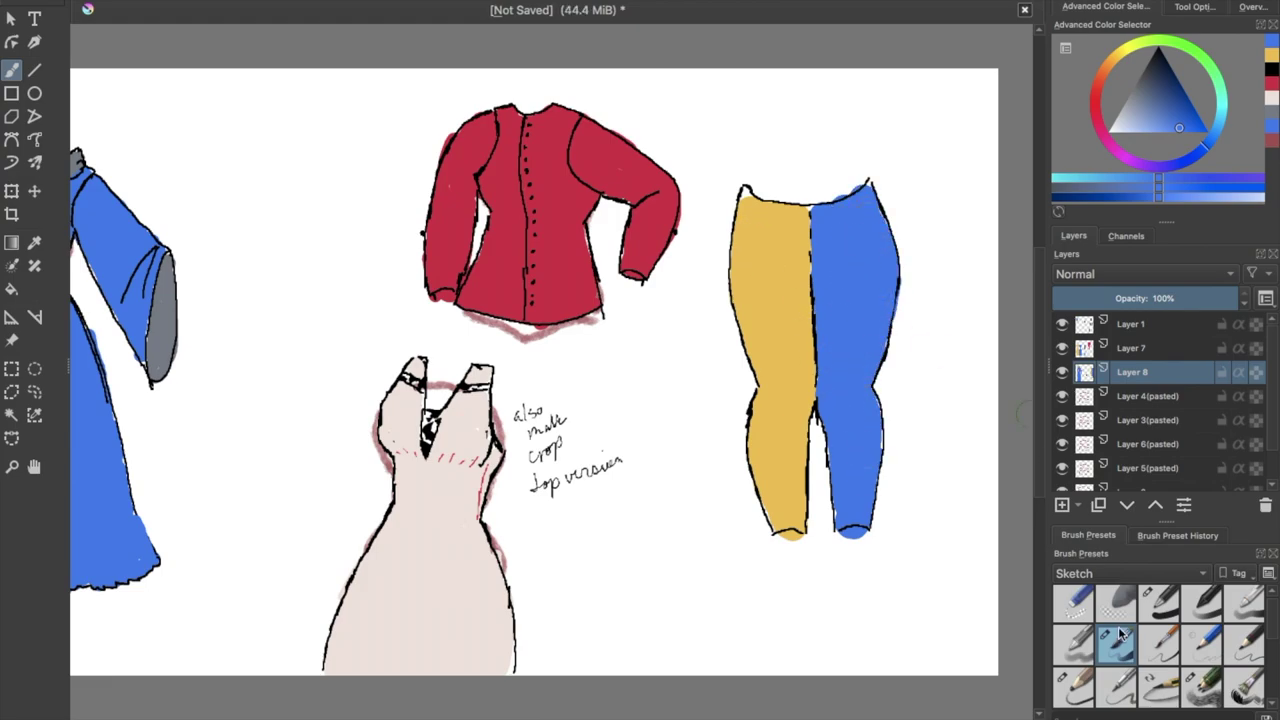
# Draw blue circle-patterned bands at the yellow leg's waist and knee, and a matching yellow band across the blue waist.
pyautogui.click(1160, 602)
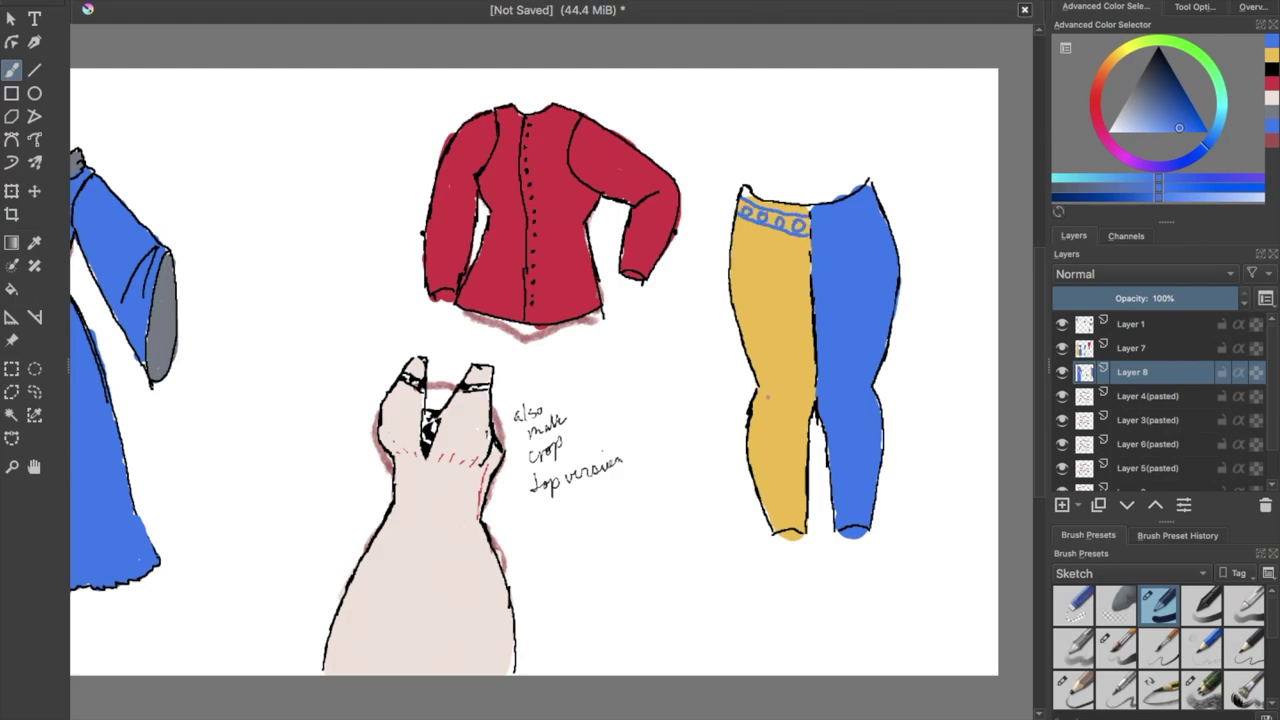
pyautogui.moveTo(752, 396)
pyautogui.mouseDown()
pyautogui.moveTo(814, 407)
pyautogui.moveTo(815, 425)
pyautogui.mouseUp()
pyautogui.click(1272, 55)
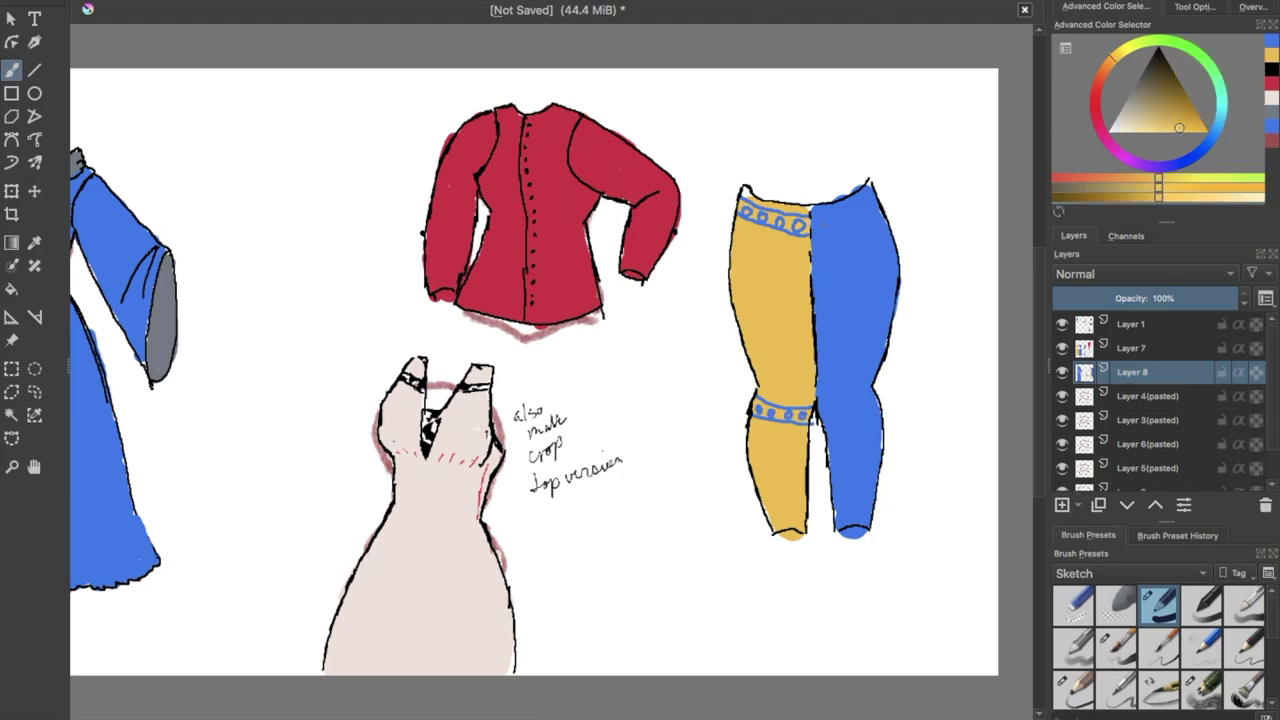
pyautogui.moveTo(812, 213); pyautogui.dragTo(852, 200)
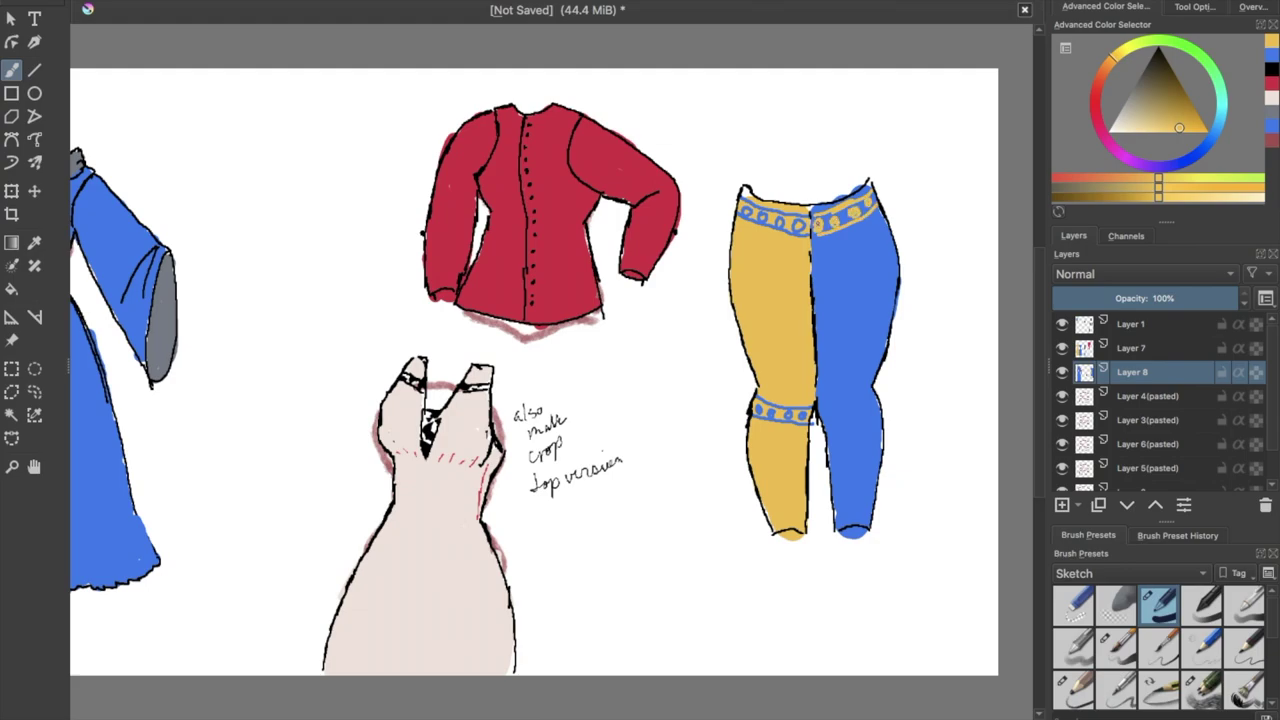
# Draw a black outline of a knee-high stocking between the blue chilly-wear dress and the red jacket, and erase its doubled ankle line.
pyautogui.moveTo(799, 714)
pyautogui.hscroll(-10, 673, 620)
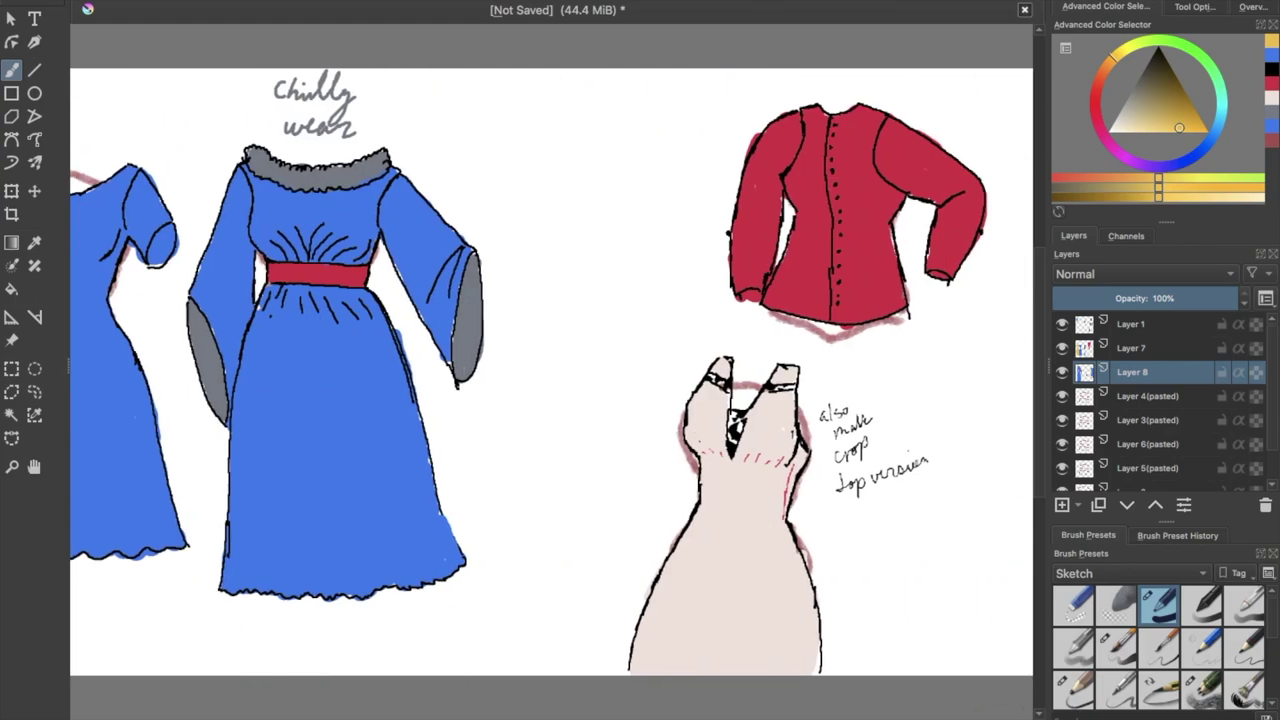
pyautogui.click(1074, 690)
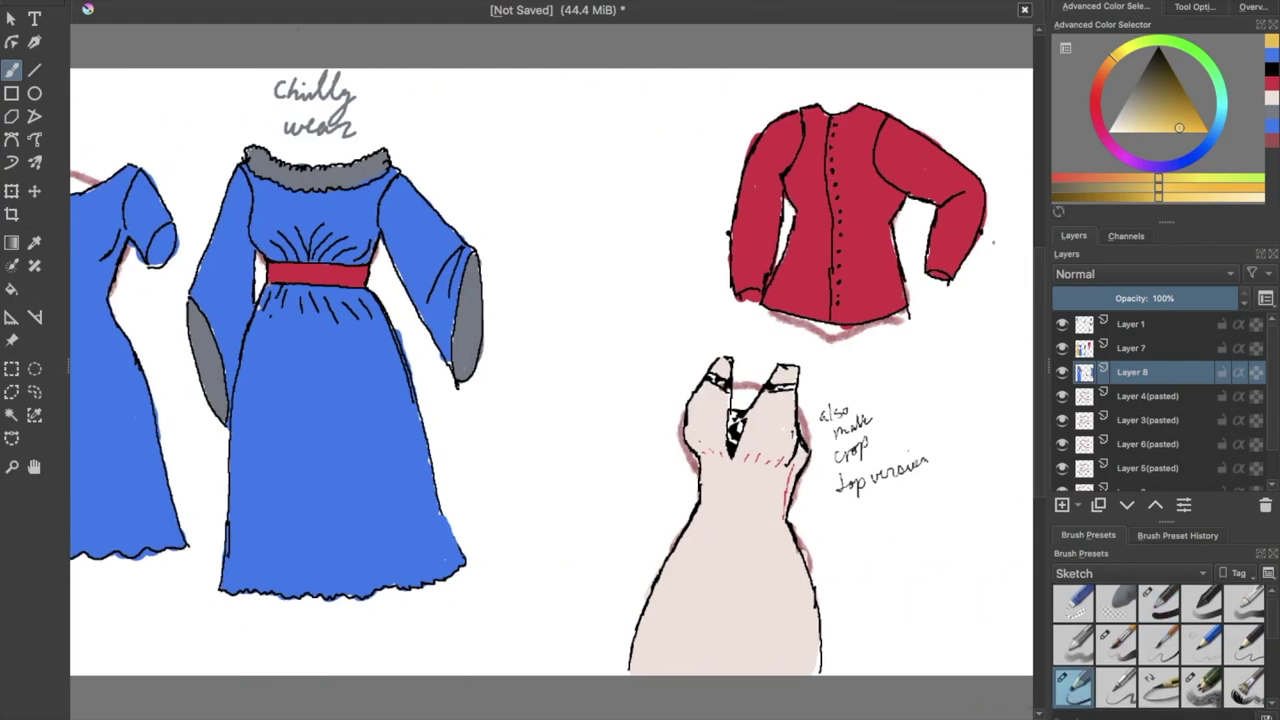
pyautogui.click(1273, 71)
pyautogui.moveTo(576, 113)
pyautogui.mouseDown()
pyautogui.moveTo(654, 116)
pyautogui.moveTo(638, 115)
pyautogui.moveTo(648, 201)
pyautogui.moveTo(628, 226)
pyautogui.moveTo(619, 288)
pyautogui.mouseUp()
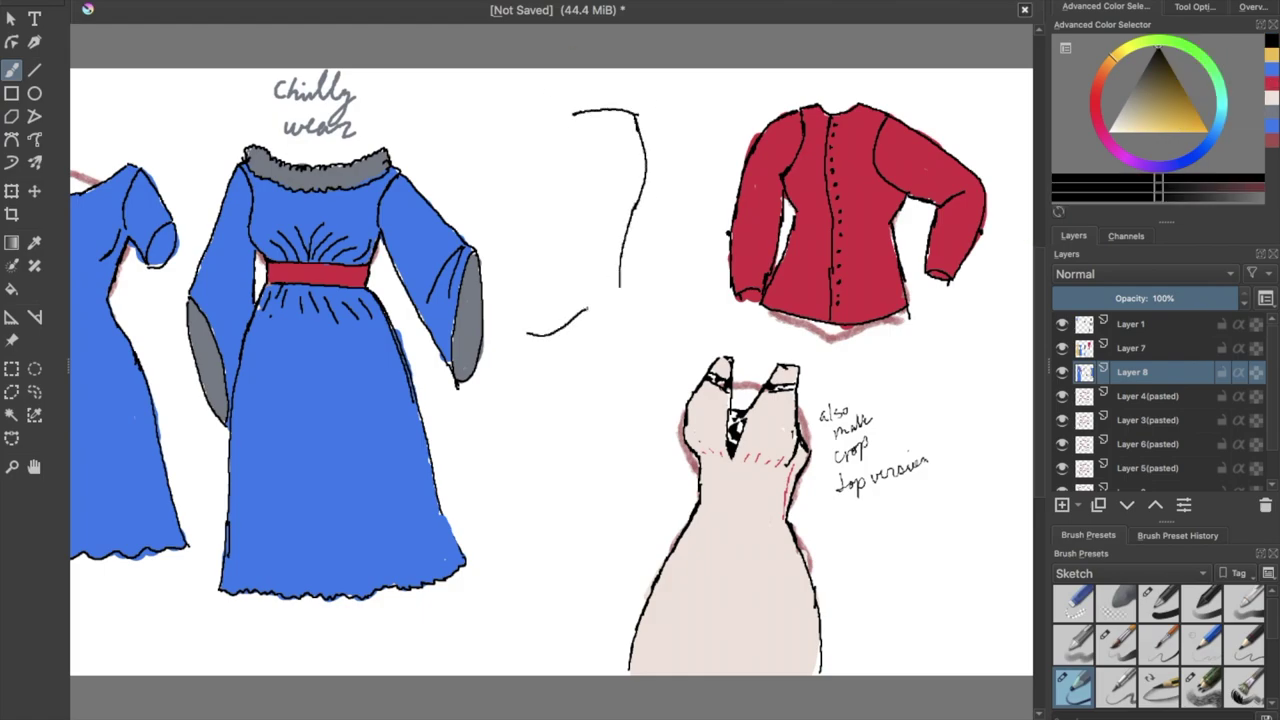
pyautogui.moveTo(569, 178); pyautogui.dragTo(571, 262)
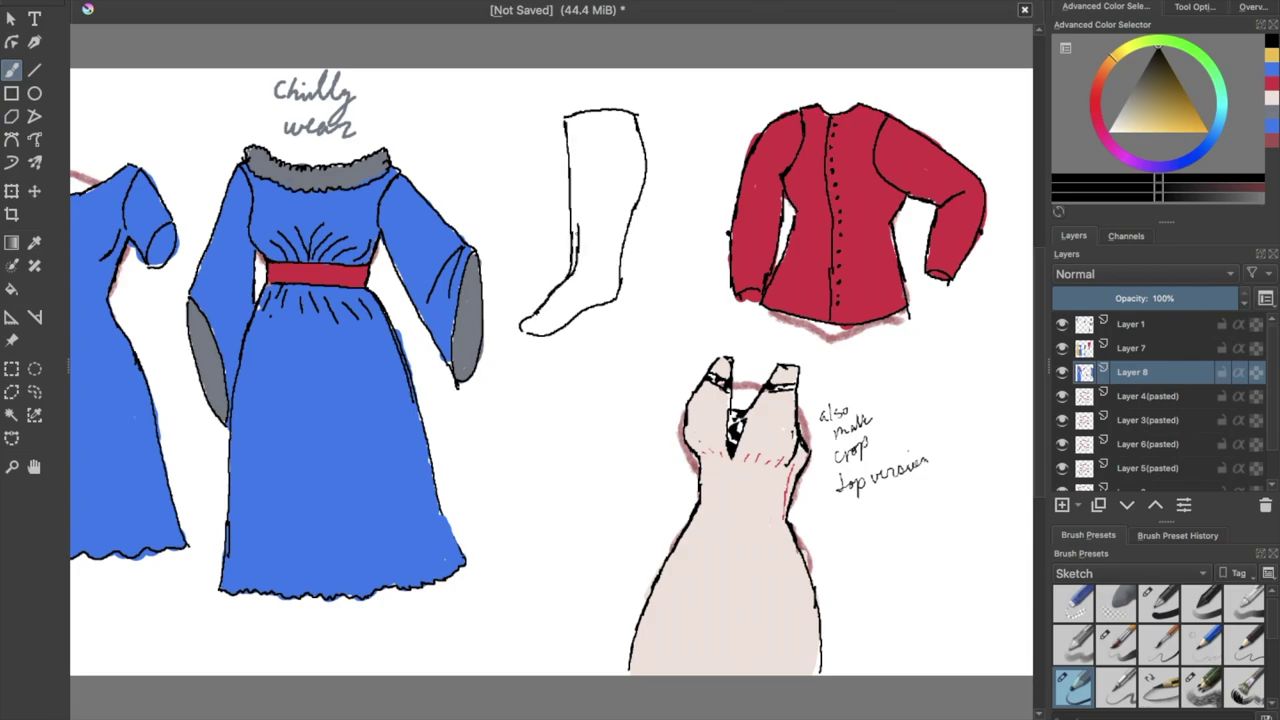
pyautogui.click(1078, 608)
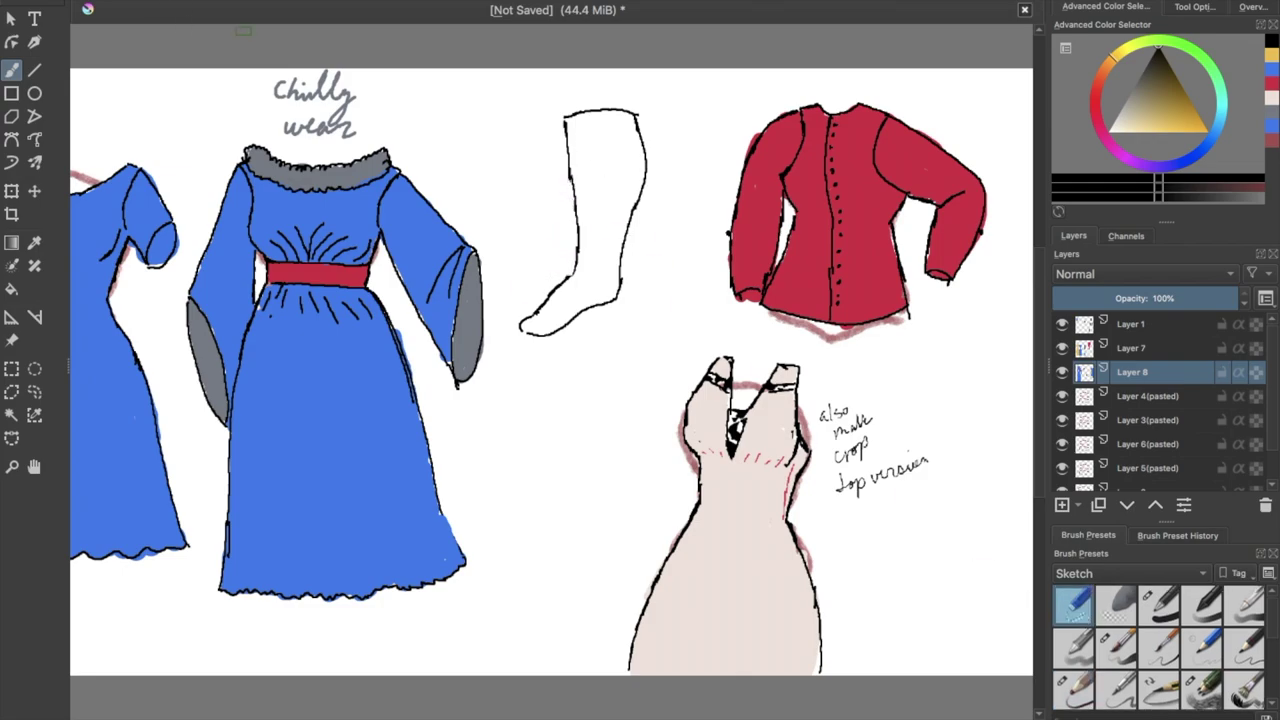
# Select around the stocking outline, copy it, paste it three times as new layers and clear the selection.
pyautogui.click(34, 392)
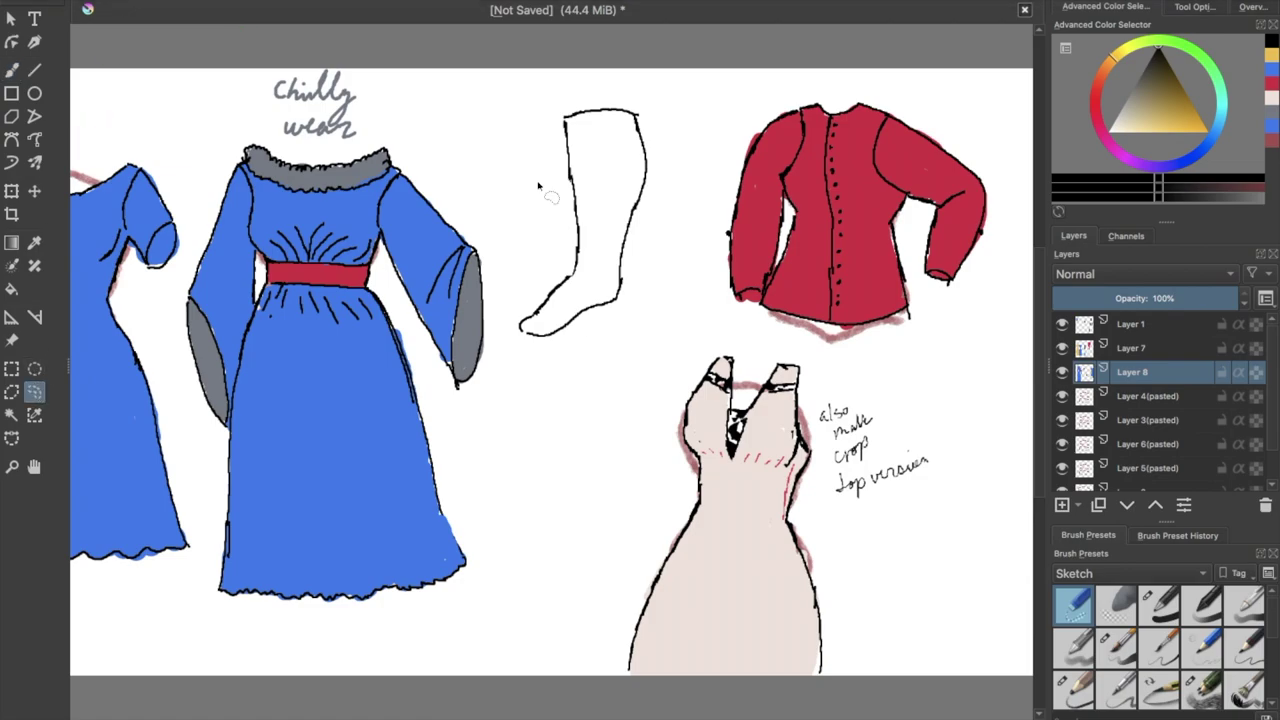
pyautogui.moveTo(547, 95)
pyautogui.mouseDown()
pyautogui.moveTo(549, 236)
pyautogui.moveTo(640, 300)
pyautogui.moveTo(571, 98)
pyautogui.moveTo(547, 99)
pyautogui.mouseUp()
pyautogui.click(140, 1)
pyautogui.click(160, 52)
pyautogui.click(155, 2)
pyautogui.click(157, 119)
pyautogui.click(155, 2)
pyautogui.click(157, 119)
pyautogui.click(155, 2)
pyautogui.click(157, 119)
pyautogui.click(155, 2)
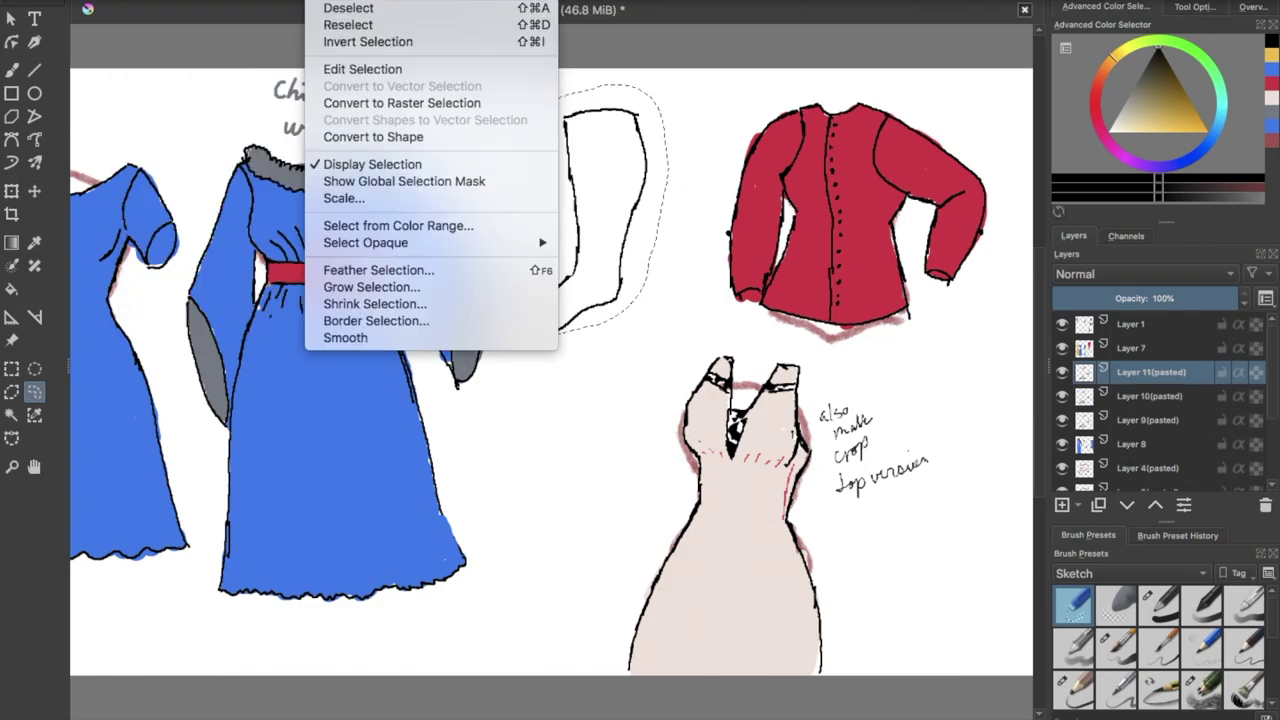
pyautogui.click(345, 9)
pyautogui.press('b')
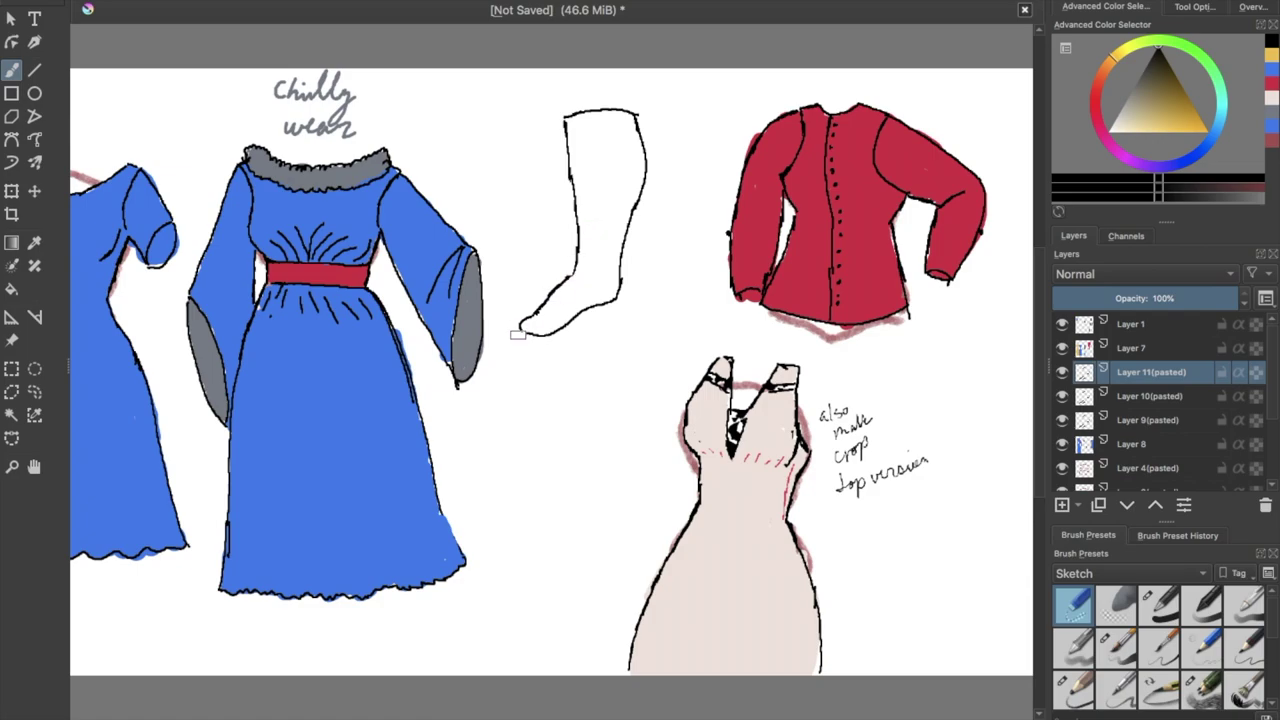
pyautogui.click(326, 2)
pyautogui.click(328, 10)
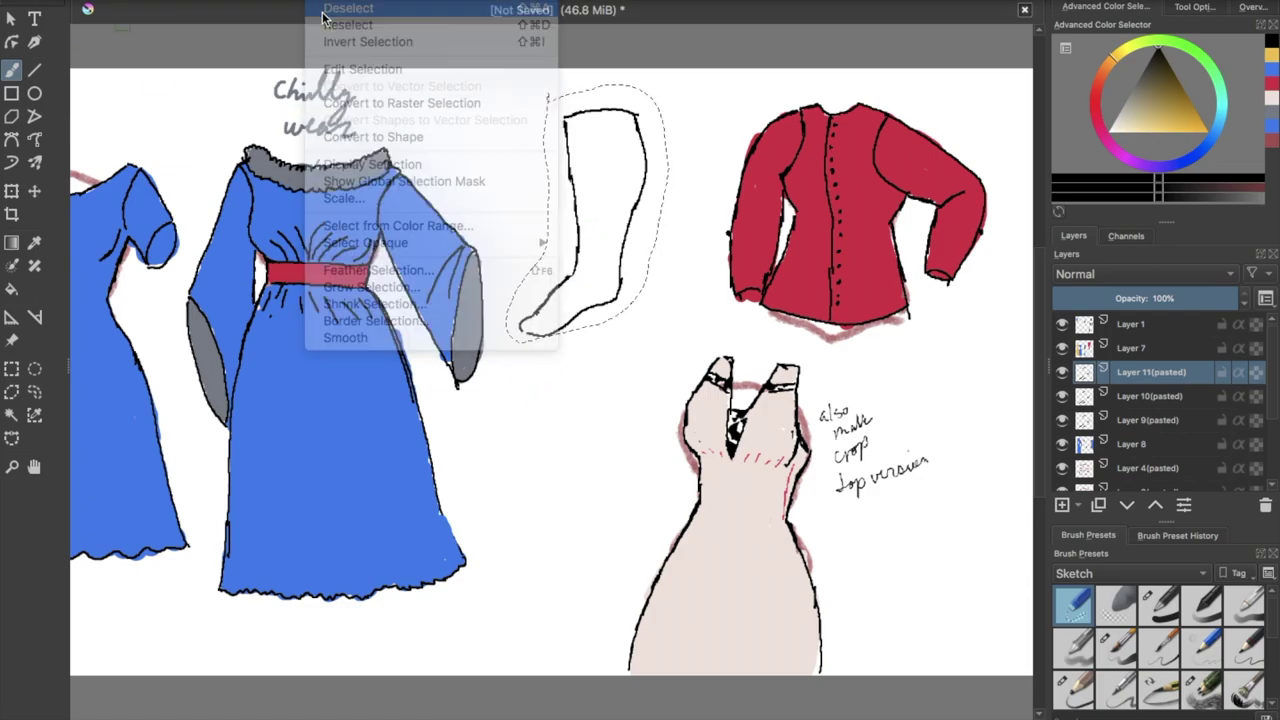
# Move the pasted stockings apart, one beside the leggings, one below the original and one between the original and the jacket.
pyautogui.press('t')
pyautogui.moveTo(597, 235); pyautogui.dragTo(974, 549)
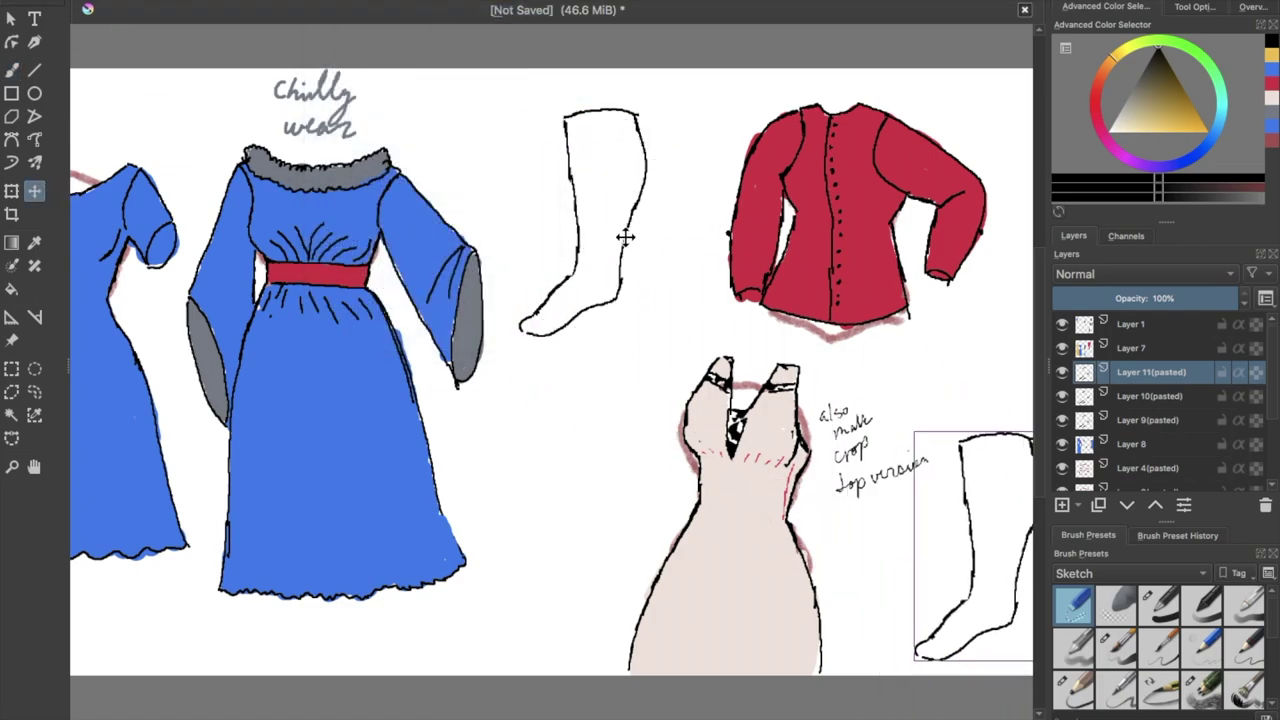
pyautogui.moveTo(606, 249); pyautogui.dragTo(603, 511)
pyautogui.click(1136, 444)
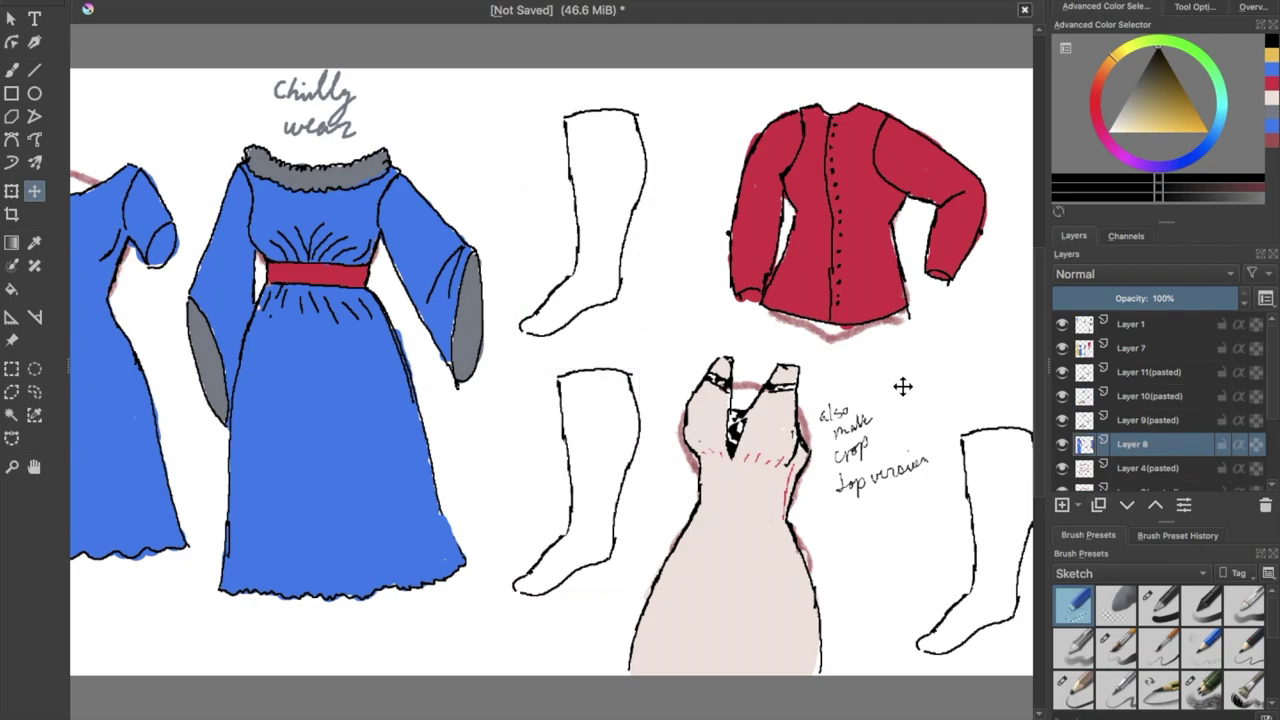
pyautogui.click(1068, 418)
pyautogui.moveTo(651, 254); pyautogui.dragTo(700, 178)
pyautogui.click(1136, 444)
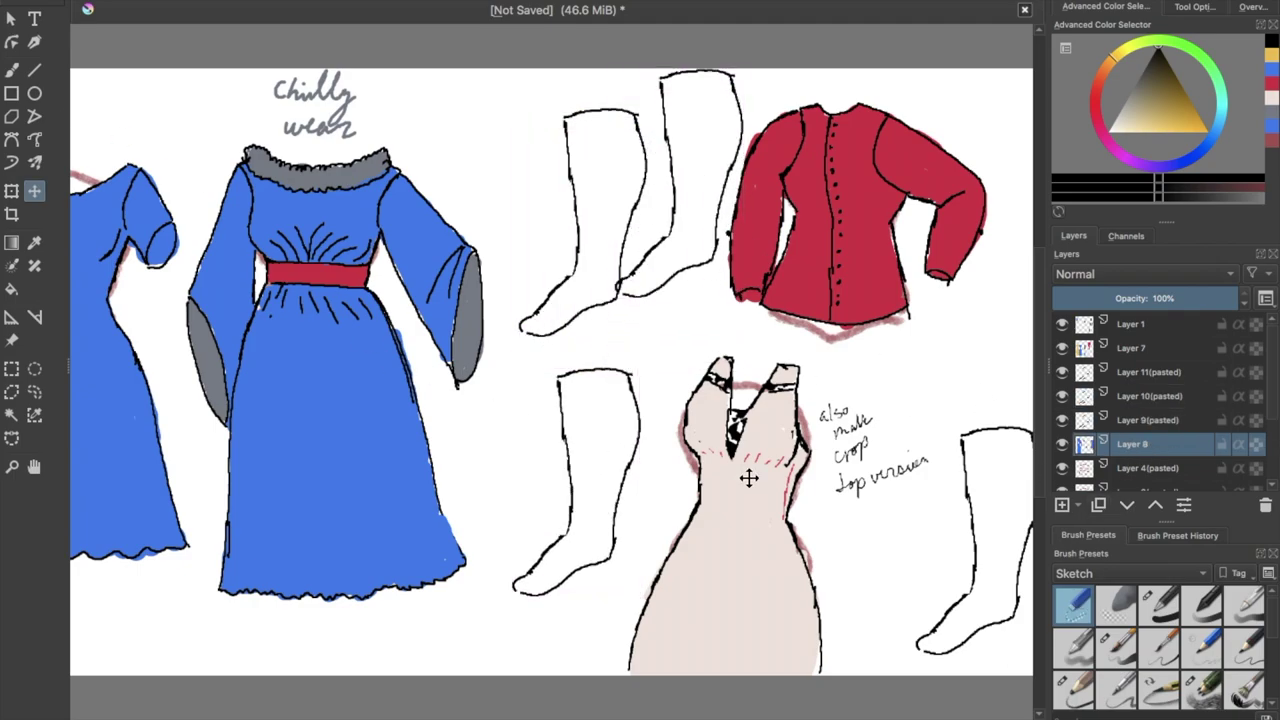
# Erase the original stocking from Layer 8 and move the Layer 9 copy into its place.
pyautogui.press('b')
pyautogui.moveTo(600, 310)
pyautogui.mouseDown()
pyautogui.moveTo(651, 166)
pyautogui.moveTo(567, 108)
pyautogui.moveTo(575, 265)
pyautogui.moveTo(530, 335)
pyautogui.moveTo(598, 304)
pyautogui.mouseUp()
pyautogui.click(1148, 420)
pyautogui.click(35, 190)
pyautogui.moveTo(649, 179); pyautogui.dragTo(544, 206)
# Fill the upper stocking with grey on Layer 8.
pyautogui.click(1136, 444)
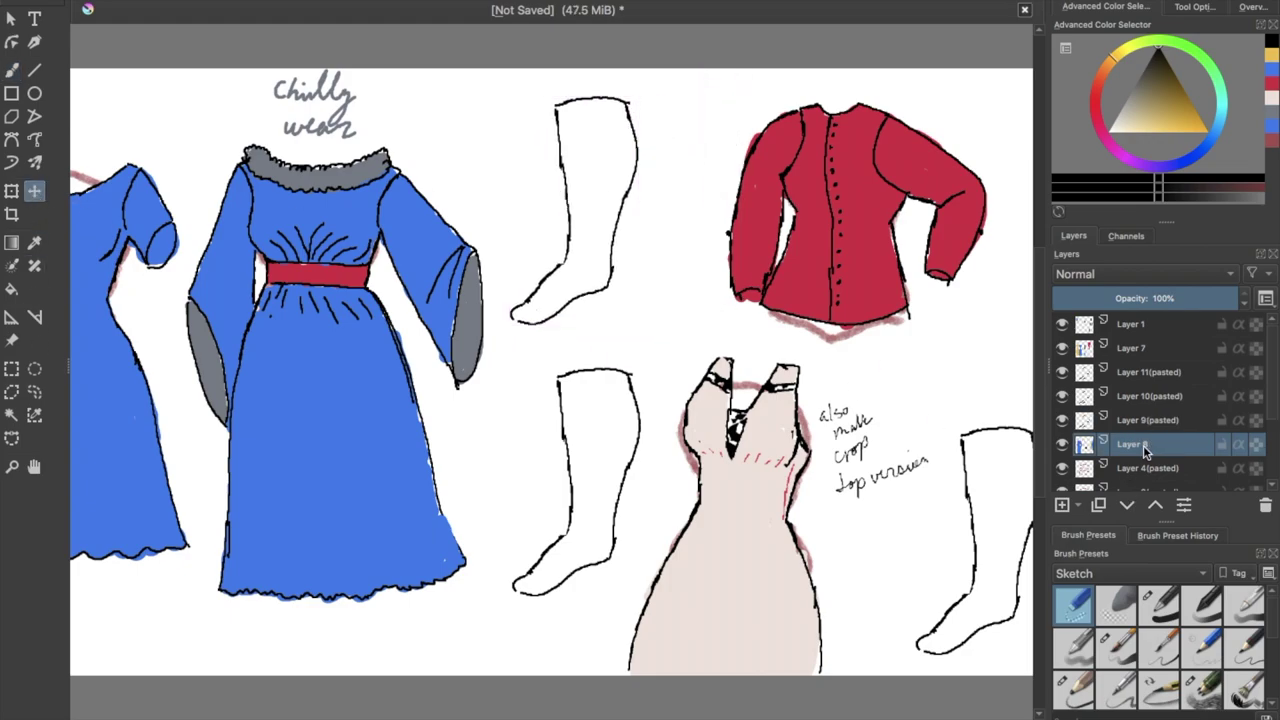
pyautogui.click(1116, 647)
pyautogui.click(1271, 110)
pyautogui.press('b')
pyautogui.moveTo(572, 120)
pyautogui.mouseDown()
pyautogui.moveTo(610, 112)
pyautogui.moveTo(618, 180)
pyautogui.moveTo(592, 278)
pyautogui.moveTo(530, 312)
pyautogui.moveTo(566, 295)
pyautogui.moveTo(590, 140)
pyautogui.moveTo(563, 230)
pyautogui.mouseUp()
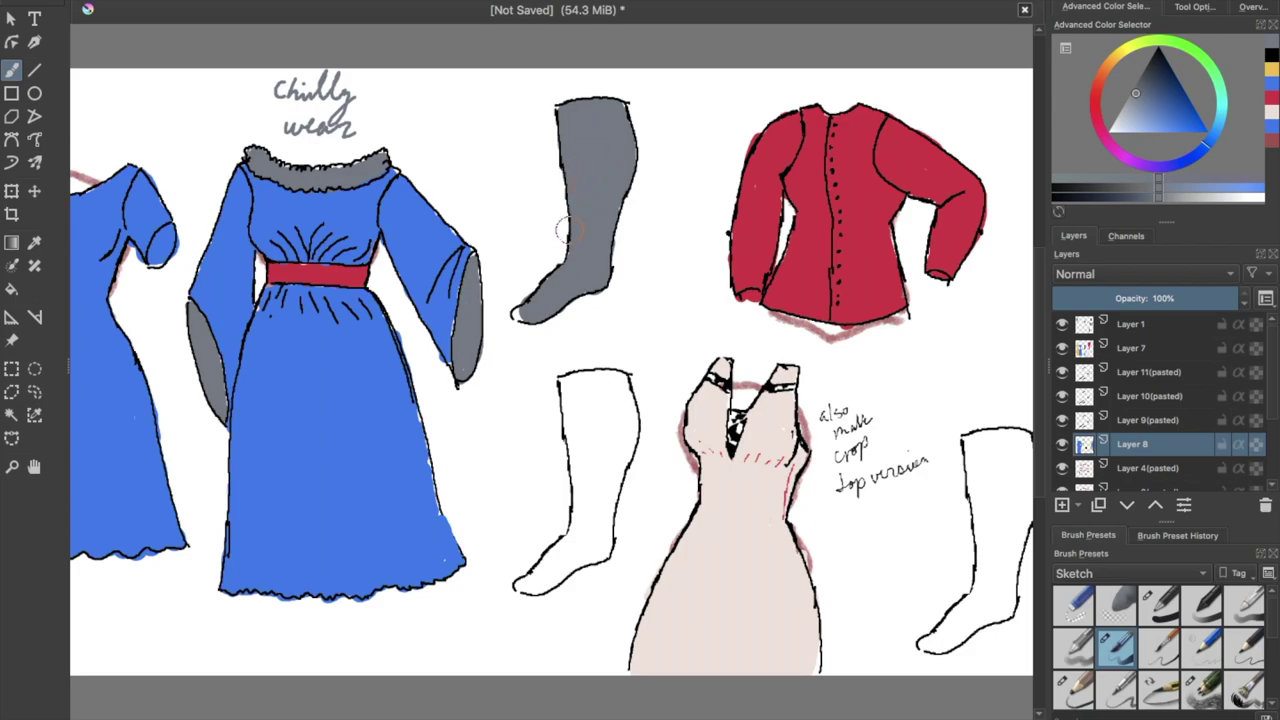
# Fill the lower stocking beside the pink dress with red and erase the colour outside its outline.
pyautogui.click(1272, 97)
pyautogui.moveTo(581, 399)
pyautogui.mouseDown()
pyautogui.moveTo(590, 390)
pyautogui.moveTo(615, 425)
pyautogui.moveTo(600, 490)
pyautogui.moveTo(578, 440)
pyautogui.moveTo(585, 550)
pyautogui.moveTo(532, 585)
pyautogui.moveTo(518, 580)
pyautogui.moveTo(580, 577)
pyautogui.moveTo(534, 602)
pyautogui.moveTo(511, 584)
pyautogui.mouseUp()
pyautogui.click(1074, 606)
pyautogui.moveTo(558, 450); pyautogui.dragTo(557, 503)
pyautogui.moveTo(637, 474); pyautogui.dragTo(631, 486)
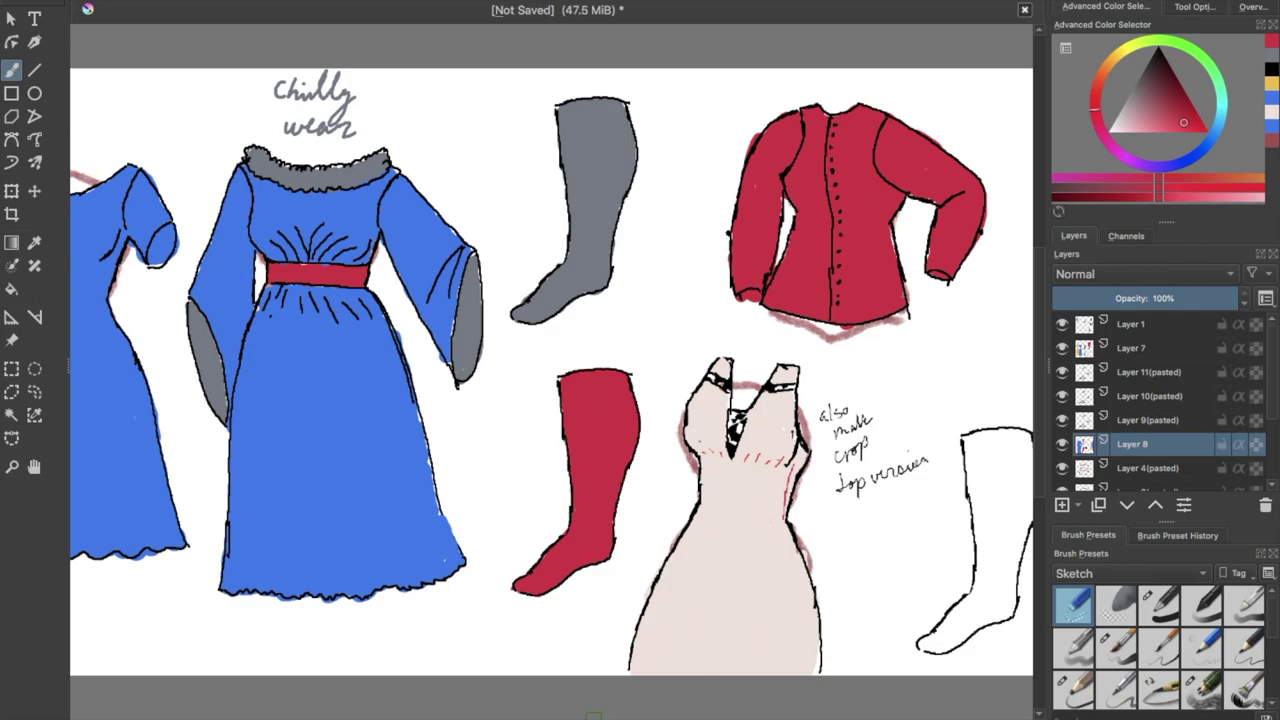
# Fill the stocking beside the leggings with yellow and erase the colour outside its outline.
pyautogui.hscroll(5, 655, 330)
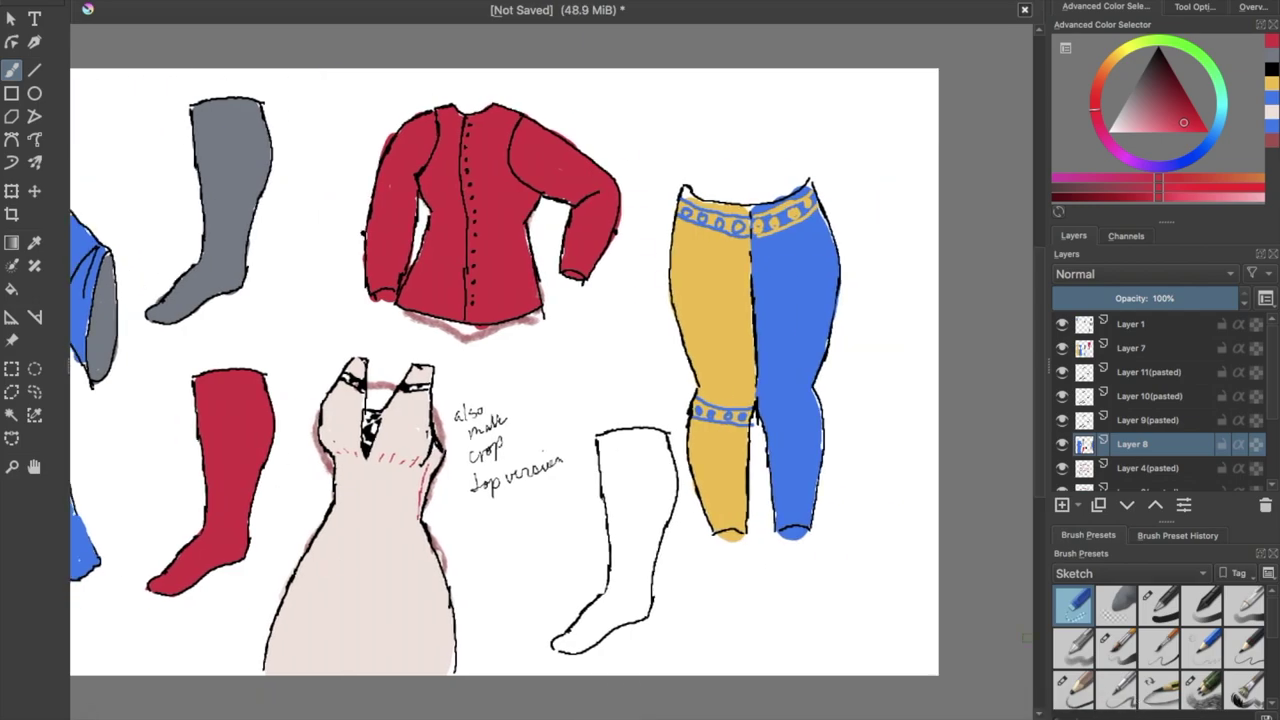
pyautogui.hotkey('ctrl', '-')
pyautogui.hotkey('ctrl', '-')
pyautogui.hotkey('ctrl', '-')
pyautogui.hotkey('ctrl', '+')
pyautogui.hotkey('ctrl', '+')
pyautogui.hotkey('ctrl', '+')
pyautogui.hotkey('ctrl', '+')
pyautogui.scroll(-3, 653, 340)
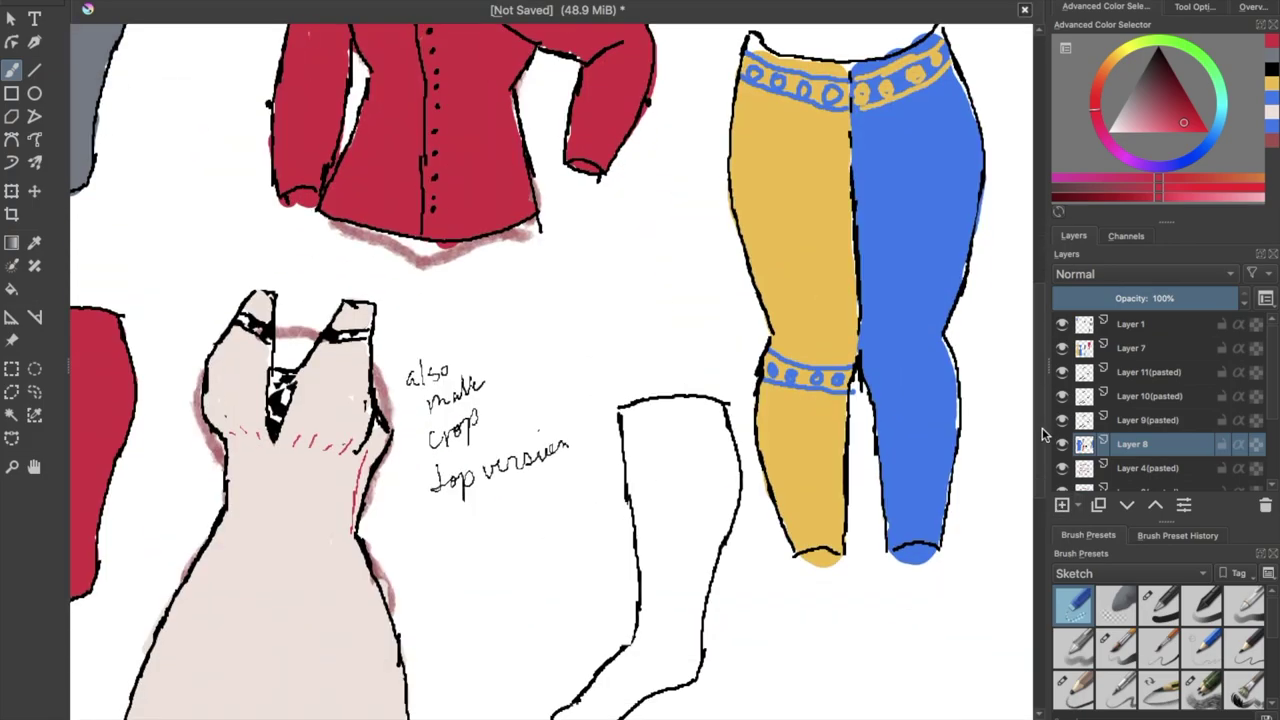
pyautogui.moveTo(653, 340)
pyautogui.mouseDown()
pyautogui.moveTo(694, 330)
pyautogui.moveTo(710, 365)
pyautogui.moveTo(663, 567)
pyautogui.moveTo(622, 585)
pyautogui.moveTo(636, 575)
pyautogui.moveTo(655, 372)
pyautogui.moveTo(658, 498)
pyautogui.moveTo(579, 601)
pyautogui.moveTo(704, 435)
pyautogui.moveTo(582, 628)
pyautogui.mouseUp()
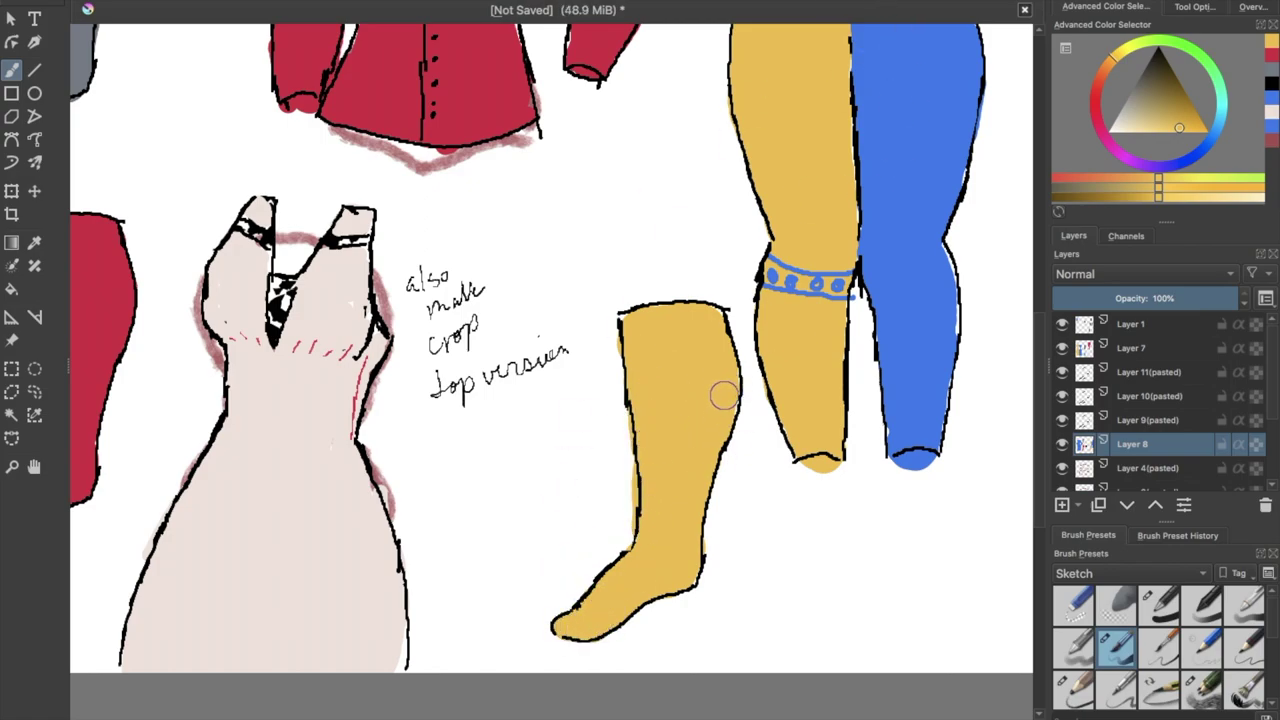
pyautogui.click(1073, 606)
pyautogui.moveTo(616, 415); pyautogui.dragTo(626, 517)
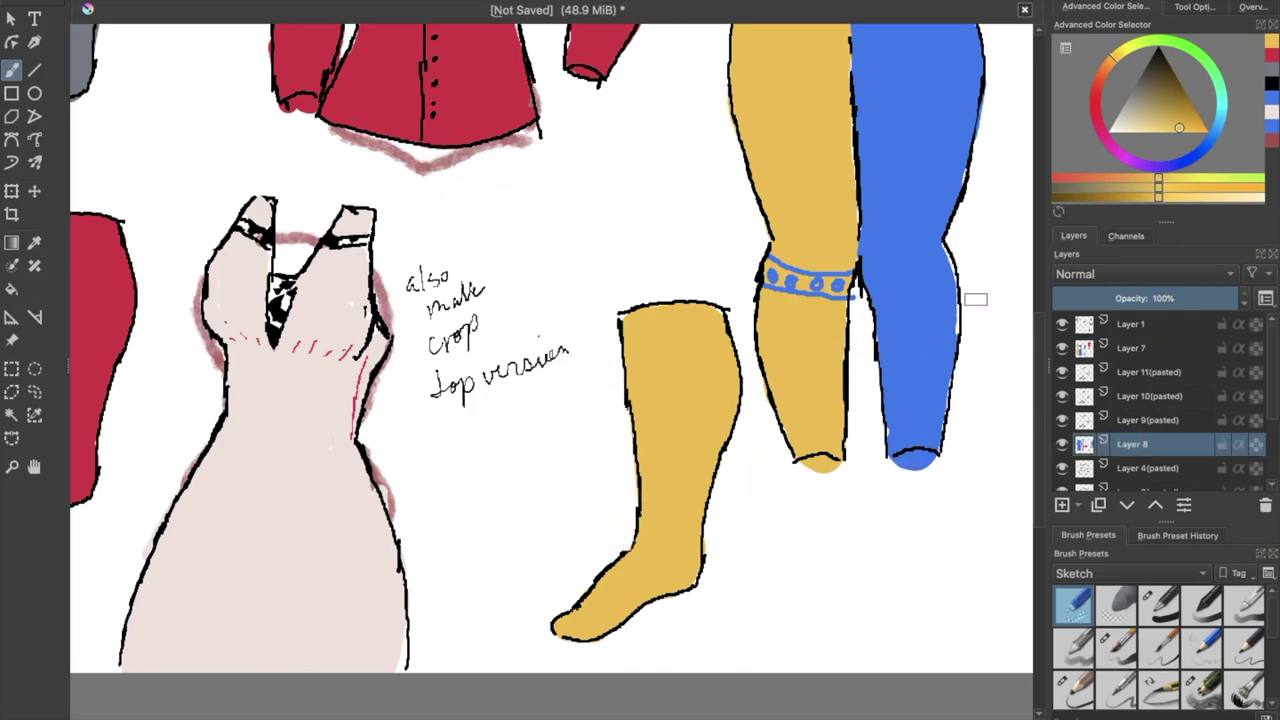
# Look over the whole wardrobe sheet, from the stockings and leggings back to the yellow dress and title.
pyautogui.moveTo(755, 719); pyautogui.dragTo(330, 719)
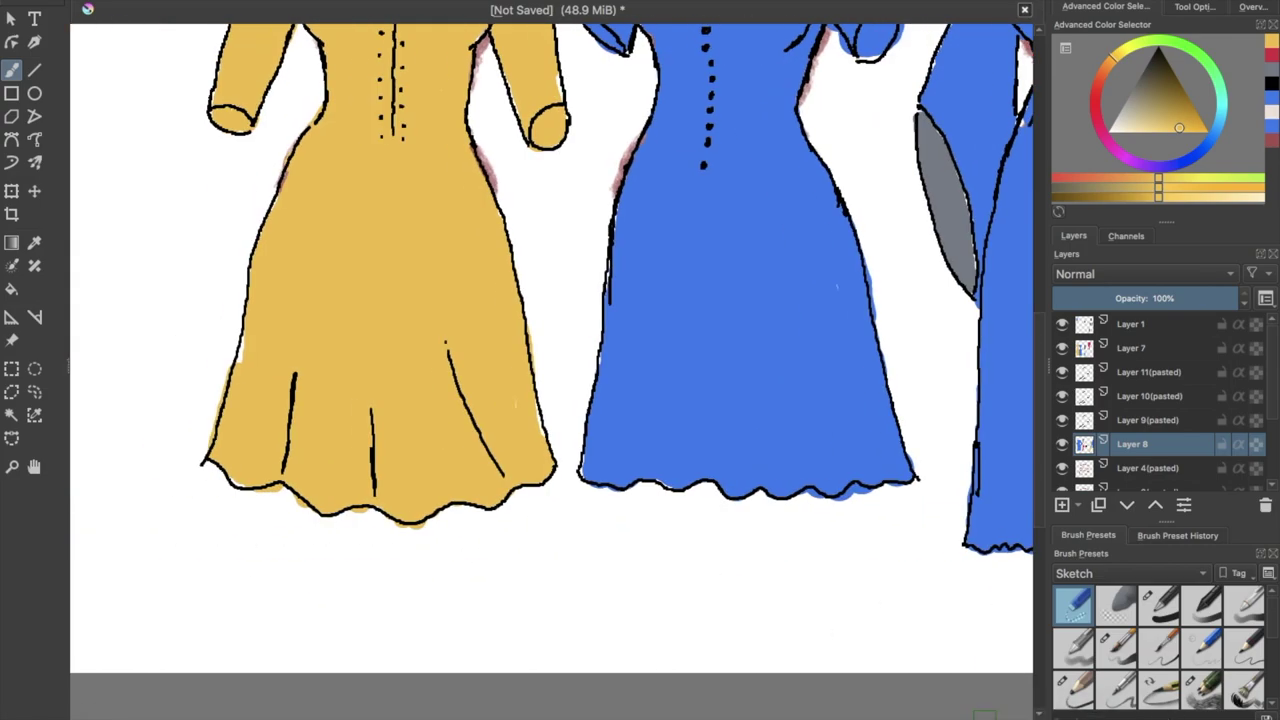
pyautogui.hotkey('ctrl', '-')
pyautogui.hotkey('ctrl', '-')
pyautogui.hotkey('ctrl', '-')
pyautogui.hotkey('ctrl', '-')
pyautogui.moveTo(480, 719); pyautogui.dragTo(545, 719)
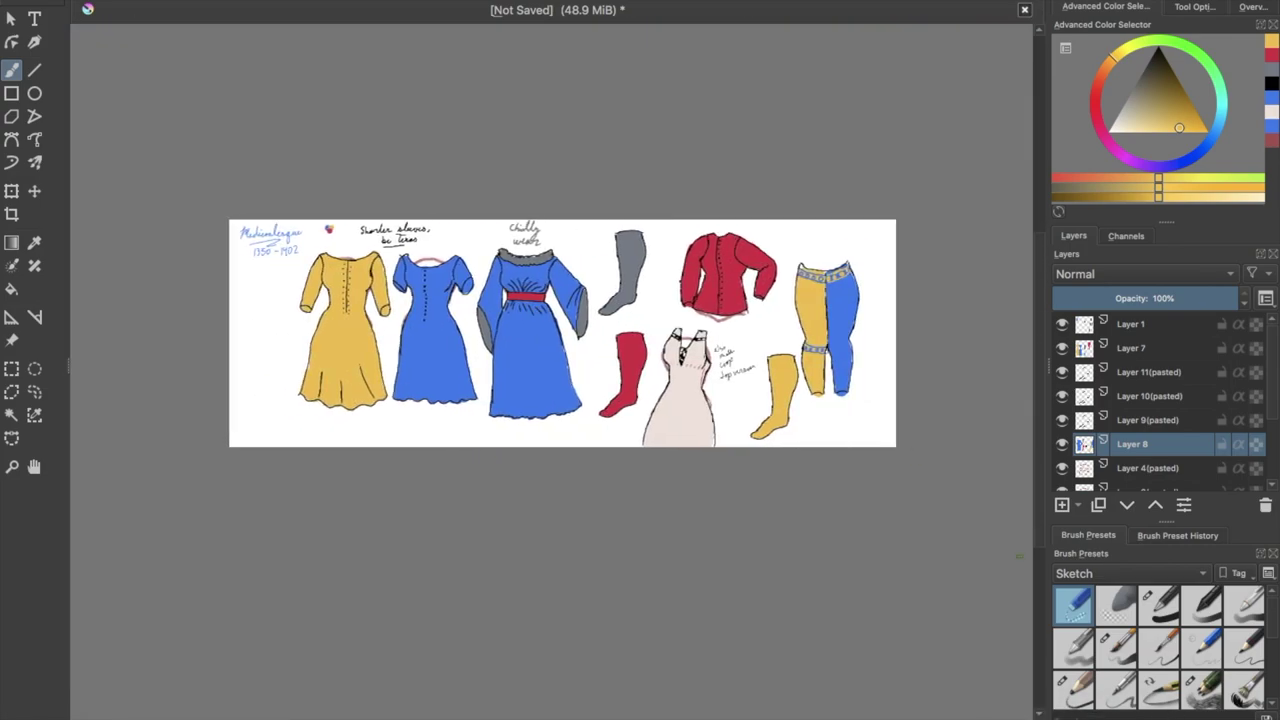
pyautogui.hotkey('ctrl', '+')
pyautogui.hotkey('ctrl', '+')
pyautogui.hotkey('ctrl', '+')
pyautogui.moveTo(591, 717); pyautogui.dragTo(428, 717)
pyautogui.moveTo(1041, 338); pyautogui.dragTo(1041, 301)
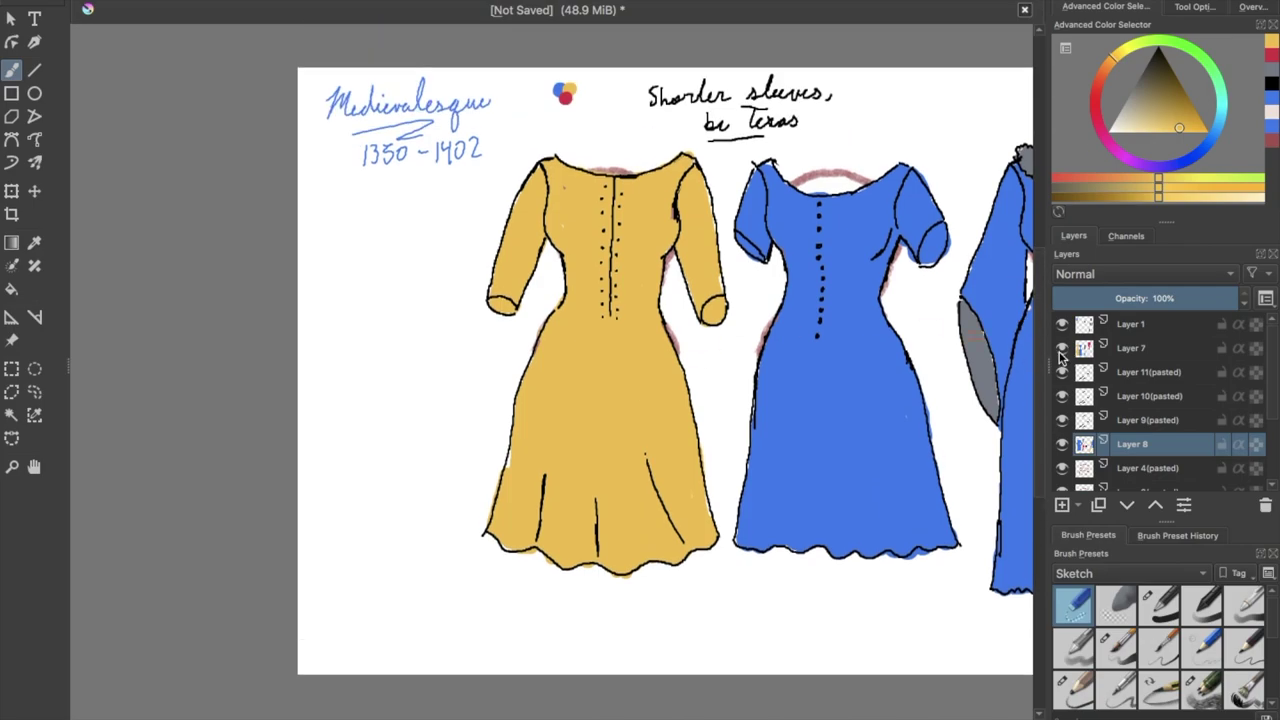
# Handwrite the heading "notes" and the item "straw hat 4 sun" in black on Layer 1, below the title dates.
pyautogui.click(1130, 324)
pyautogui.click(1074, 690)
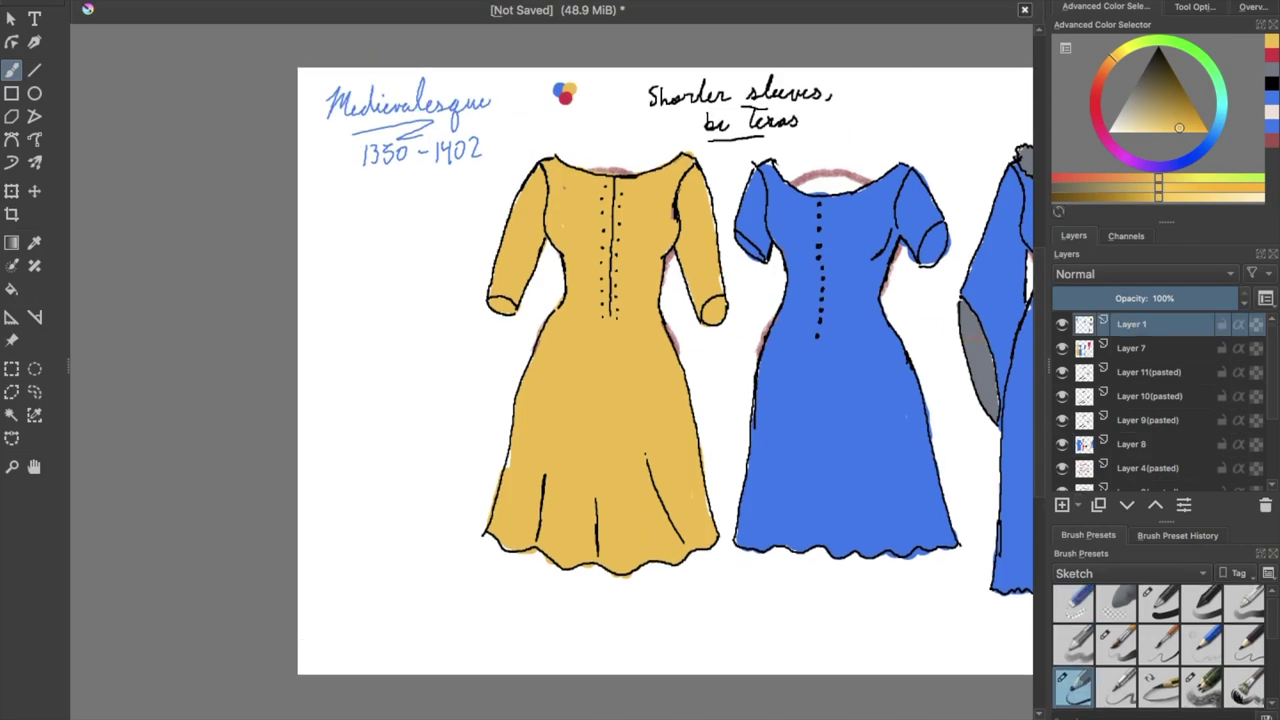
pyautogui.hotkey('ctrl', 'z')
pyautogui.click(1273, 84)
pyautogui.moveTo(318, 192); pyautogui.dragTo(380, 210)
pyautogui.moveTo(351, 184); pyautogui.dragTo(363, 182)
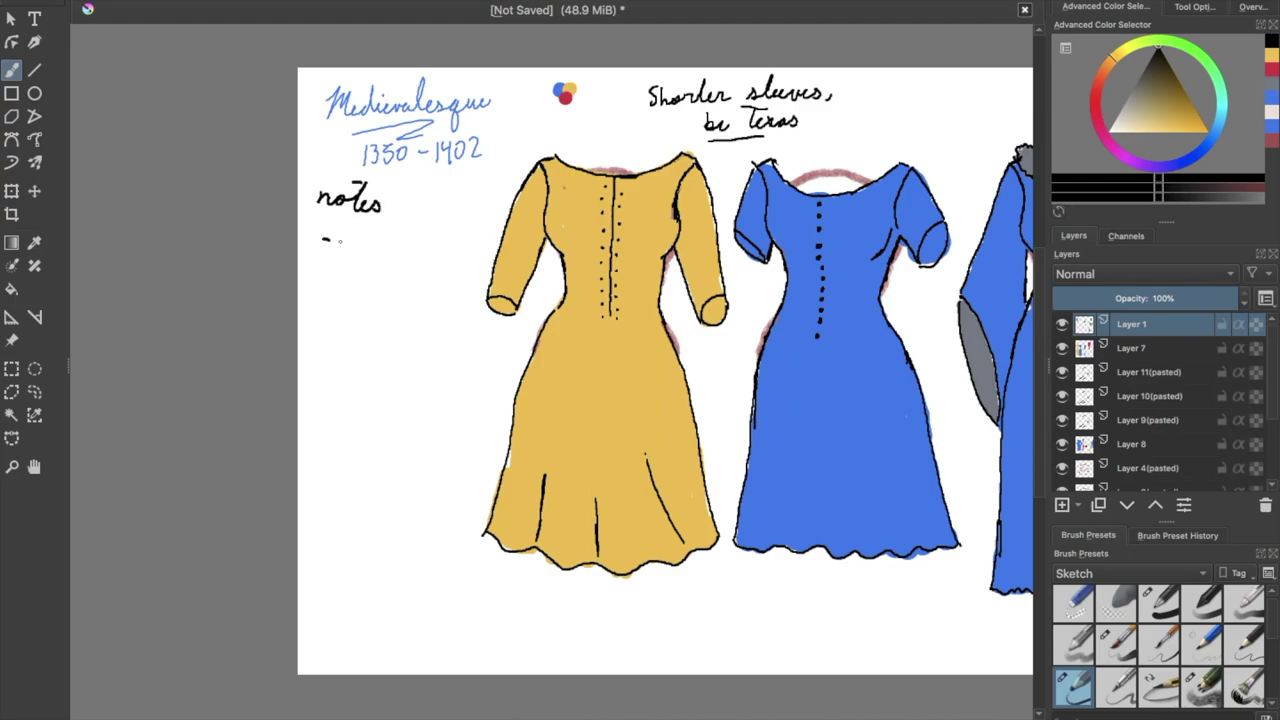
pyautogui.moveTo(343, 238)
pyautogui.mouseDown()
pyautogui.moveTo(401, 232)
pyautogui.moveTo(440, 246)
pyautogui.mouseUp()
pyautogui.moveTo(428, 230); pyautogui.dragTo(461, 244)
pyautogui.moveTo(407, 257)
pyautogui.mouseDown()
pyautogui.moveTo(396, 272)
pyautogui.moveTo(437, 271)
pyautogui.mouseUp()
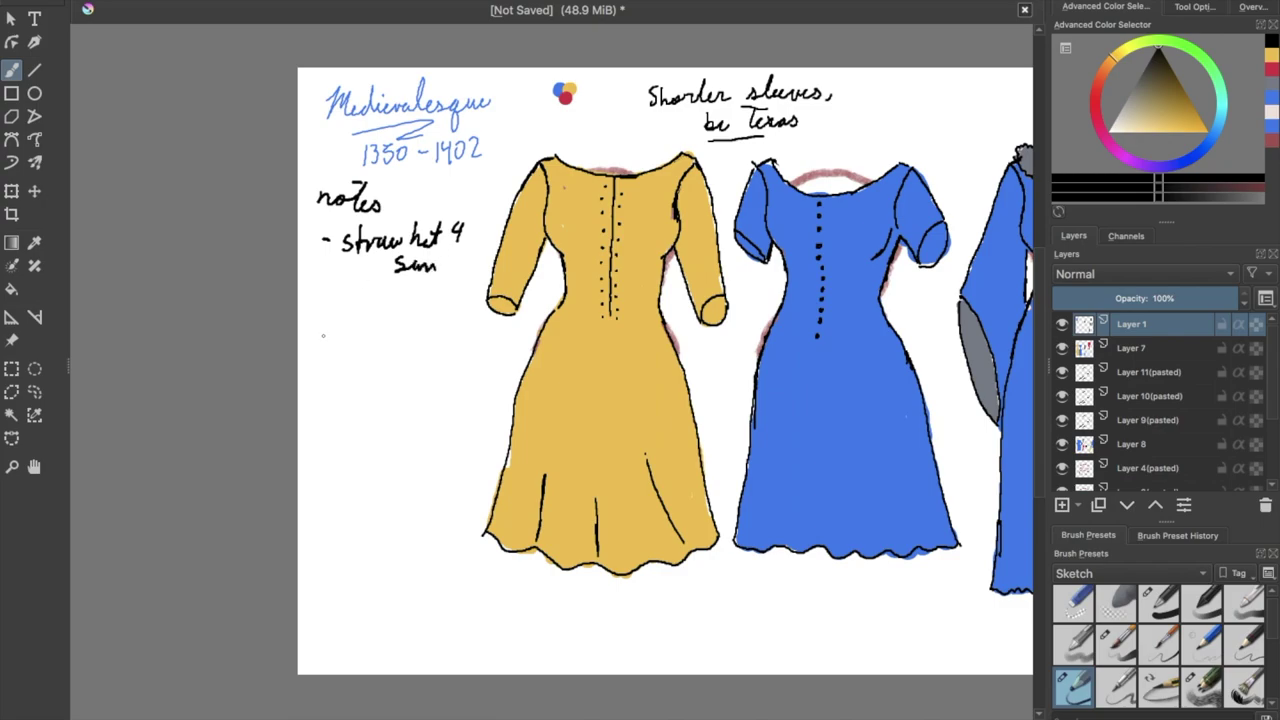
# Add two more handwritten notes, "kerchief = cute" and a remark about people thinking it's weird.
pyautogui.moveTo(342, 310)
pyautogui.mouseDown()
pyautogui.moveTo(384, 300)
pyautogui.moveTo(402, 334)
pyautogui.moveTo(442, 314)
pyautogui.mouseUp()
pyautogui.moveTo(440, 310); pyautogui.dragTo(460, 306)
pyautogui.moveTo(332, 325)
pyautogui.mouseDown()
pyautogui.moveTo(324, 370)
pyautogui.moveTo(370, 336)
pyautogui.moveTo(392, 368)
pyautogui.moveTo(428, 340)
pyautogui.moveTo(454, 350)
pyautogui.moveTo(480, 336)
pyautogui.mouseUp()
pyautogui.moveTo(340, 362)
pyautogui.mouseDown()
pyautogui.moveTo(392, 380)
pyautogui.moveTo(478, 366)
pyautogui.moveTo(502, 340)
pyautogui.mouseUp()
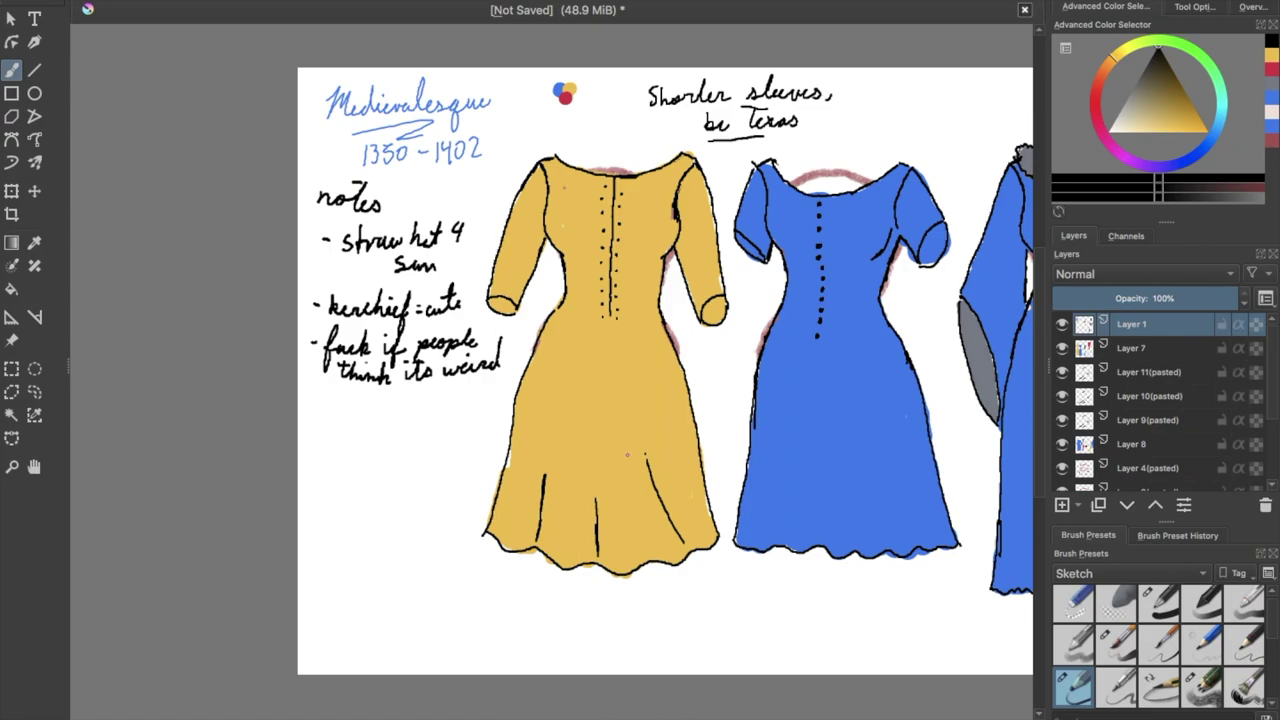
# Handwrite "gold rose buttons" under the short-sleeved blue dress and "recycled fur" under the chilly-wear dress.
pyautogui.moveTo(796, 574)
pyautogui.mouseDown()
pyautogui.moveTo(926, 580)
pyautogui.moveTo(824, 606)
pyautogui.moveTo(906, 616)
pyautogui.mouseUp()
pyautogui.moveTo(844, 596); pyautogui.dragTo(886, 591)
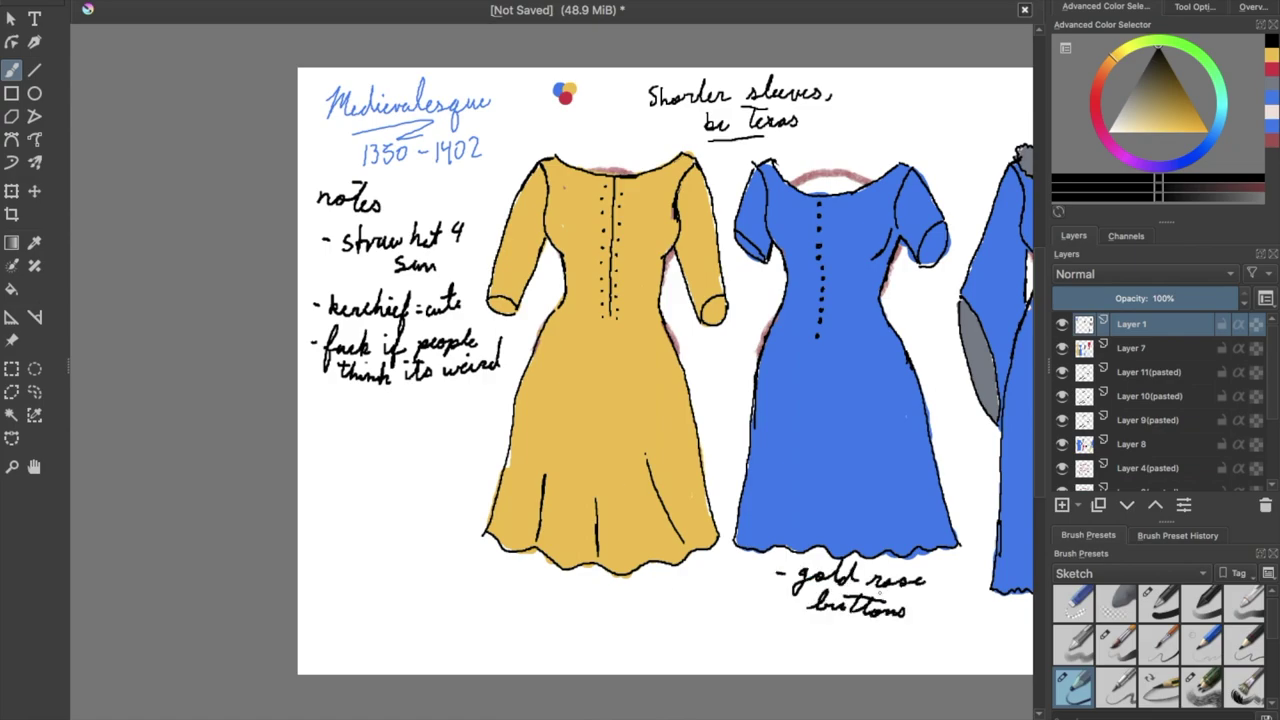
pyautogui.hscroll(6, 552, 370)
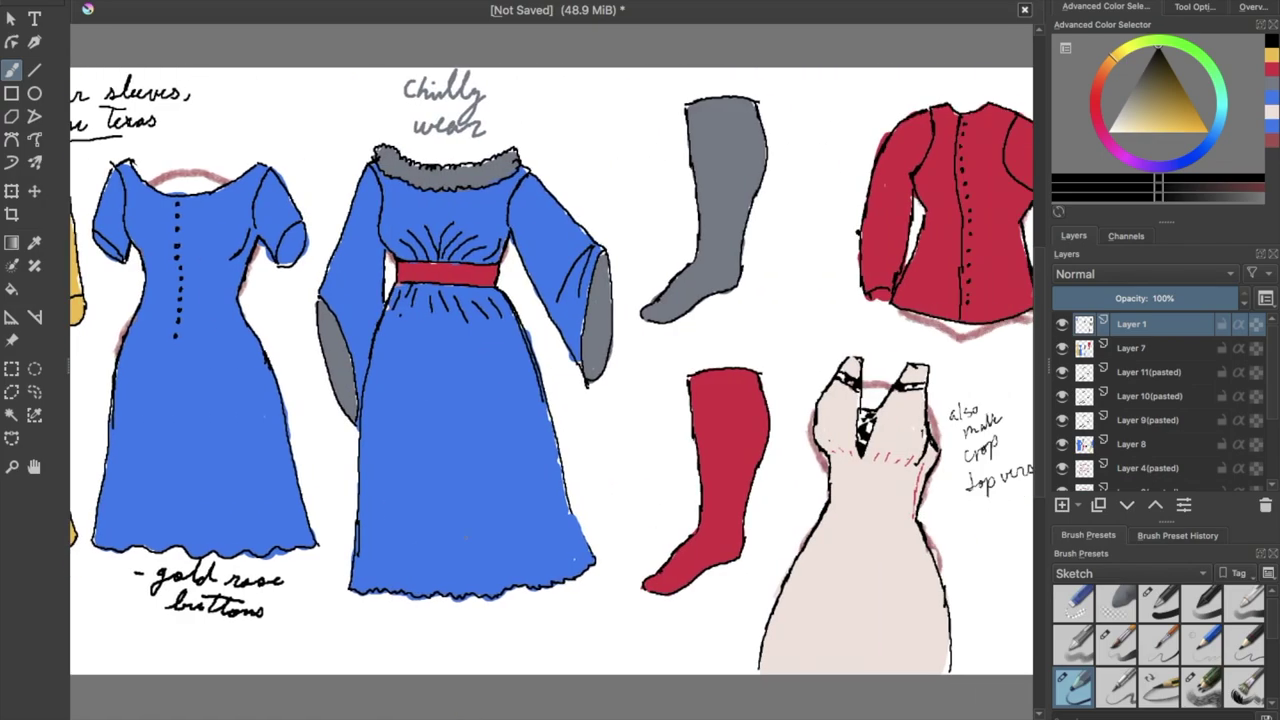
pyautogui.moveTo(404, 614)
pyautogui.mouseDown()
pyautogui.moveTo(520, 600)
pyautogui.moveTo(562, 616)
pyautogui.mouseUp()
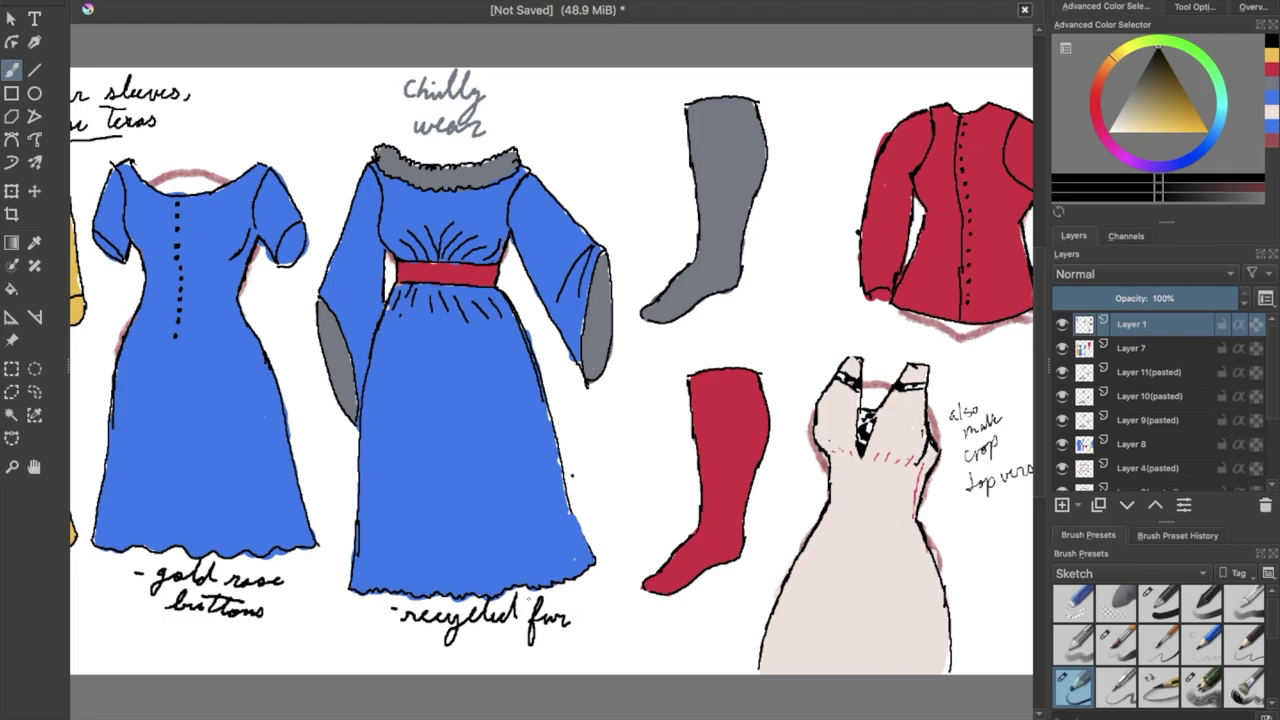
# Draw check marks beside the grey and red stockings and a smiley face above the leggings.
pyautogui.hotkey('ctrl', '-')
pyautogui.hotkey('ctrl', '-')
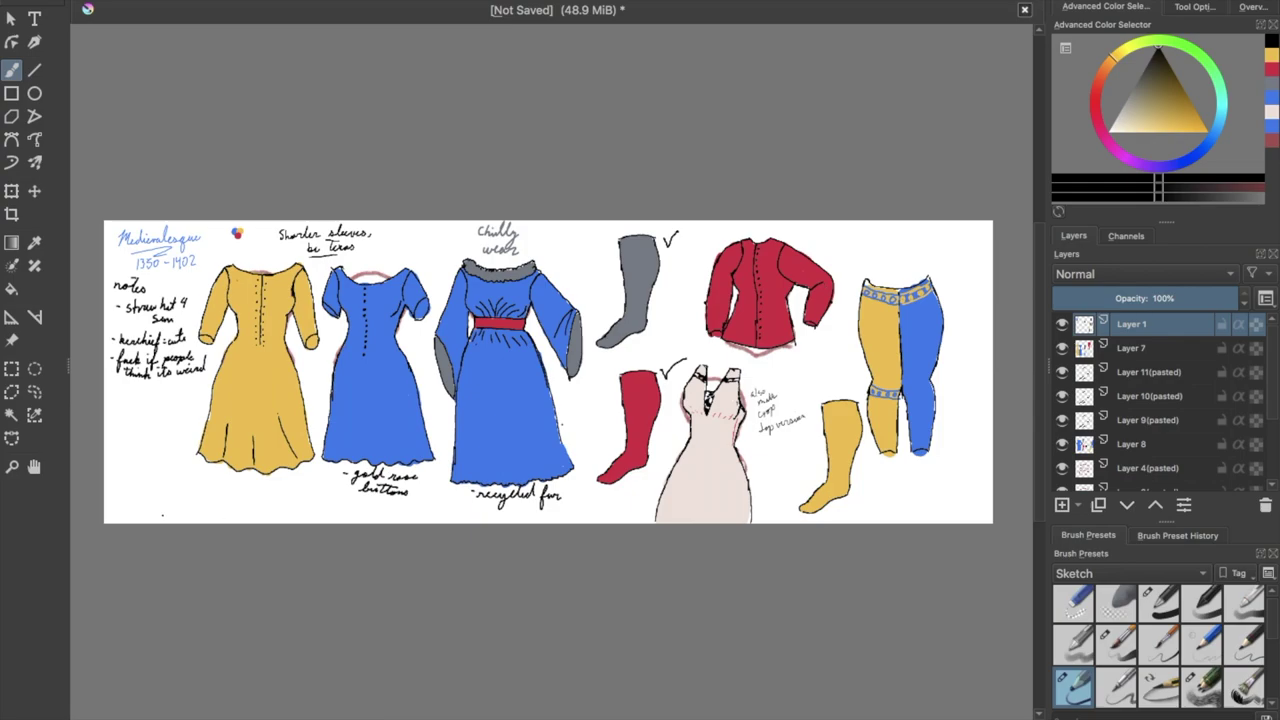
pyautogui.moveTo(957, 224); pyautogui.dragTo(957, 240)
pyautogui.moveTo(938, 248); pyautogui.dragTo(970, 239)
# Save the drawing as a Krita document named "Medievalesque".
pyautogui.press('super+s')
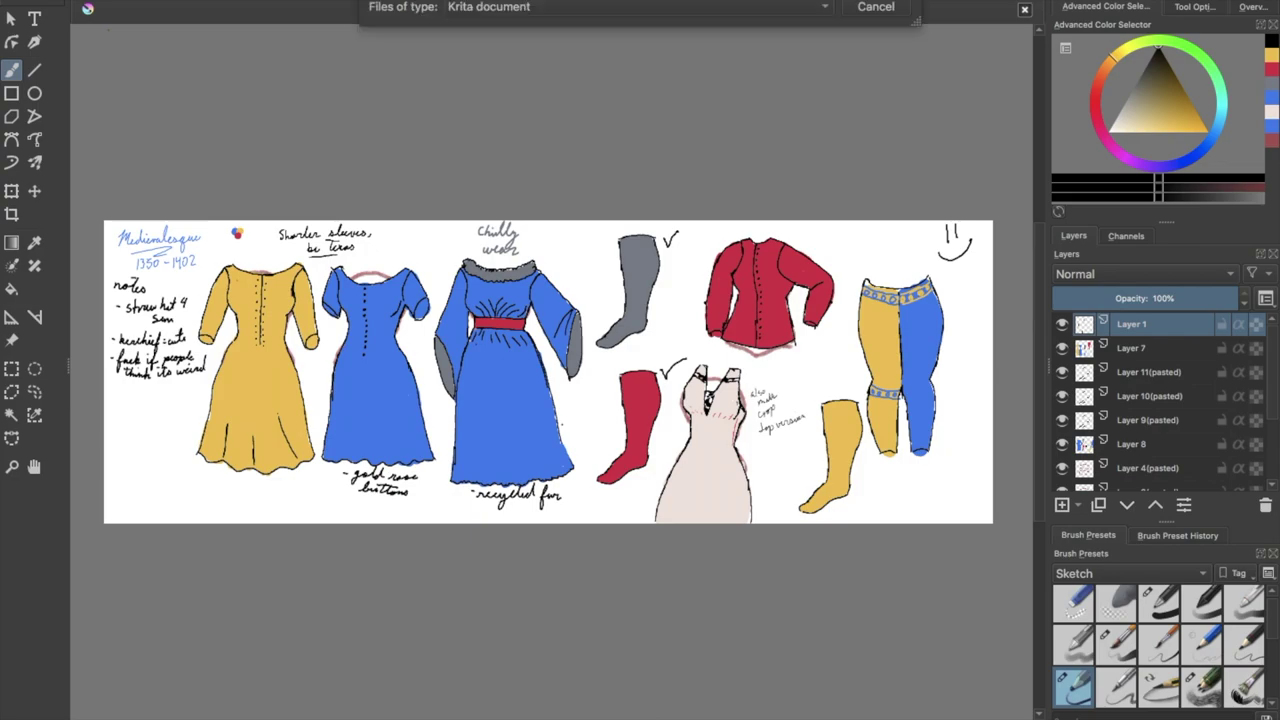
pyautogui.write('Medievalesque')
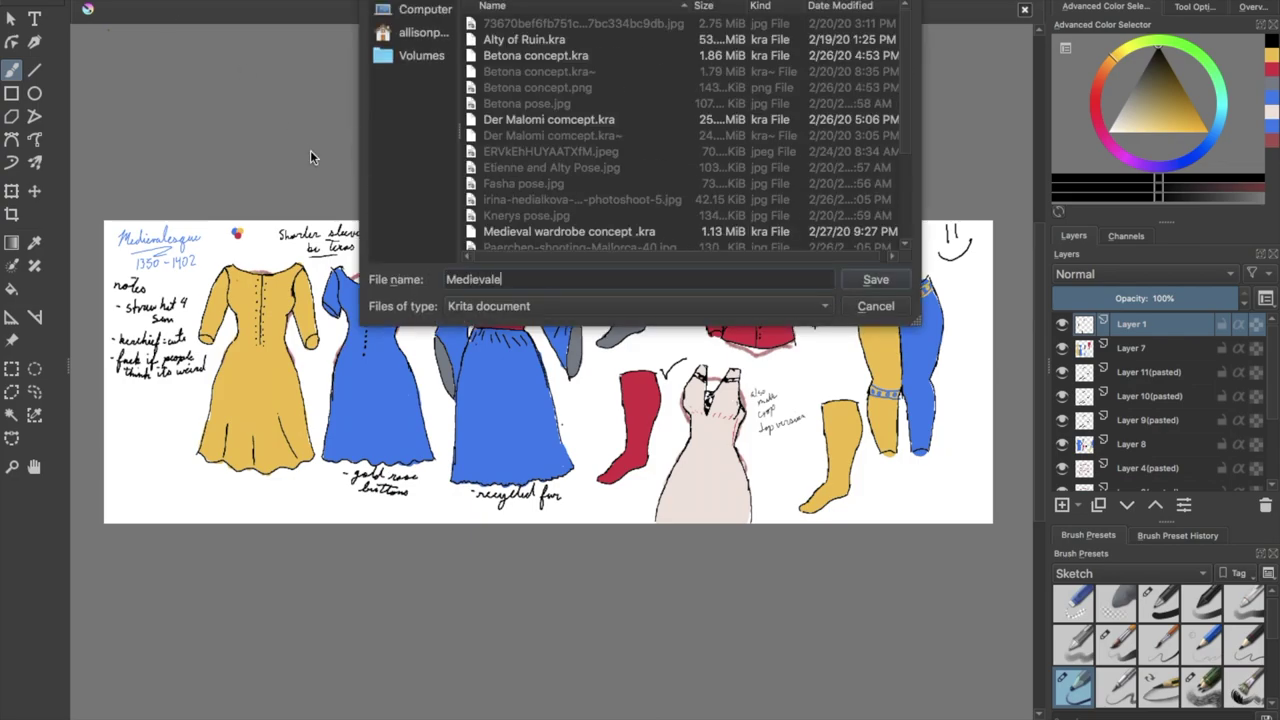